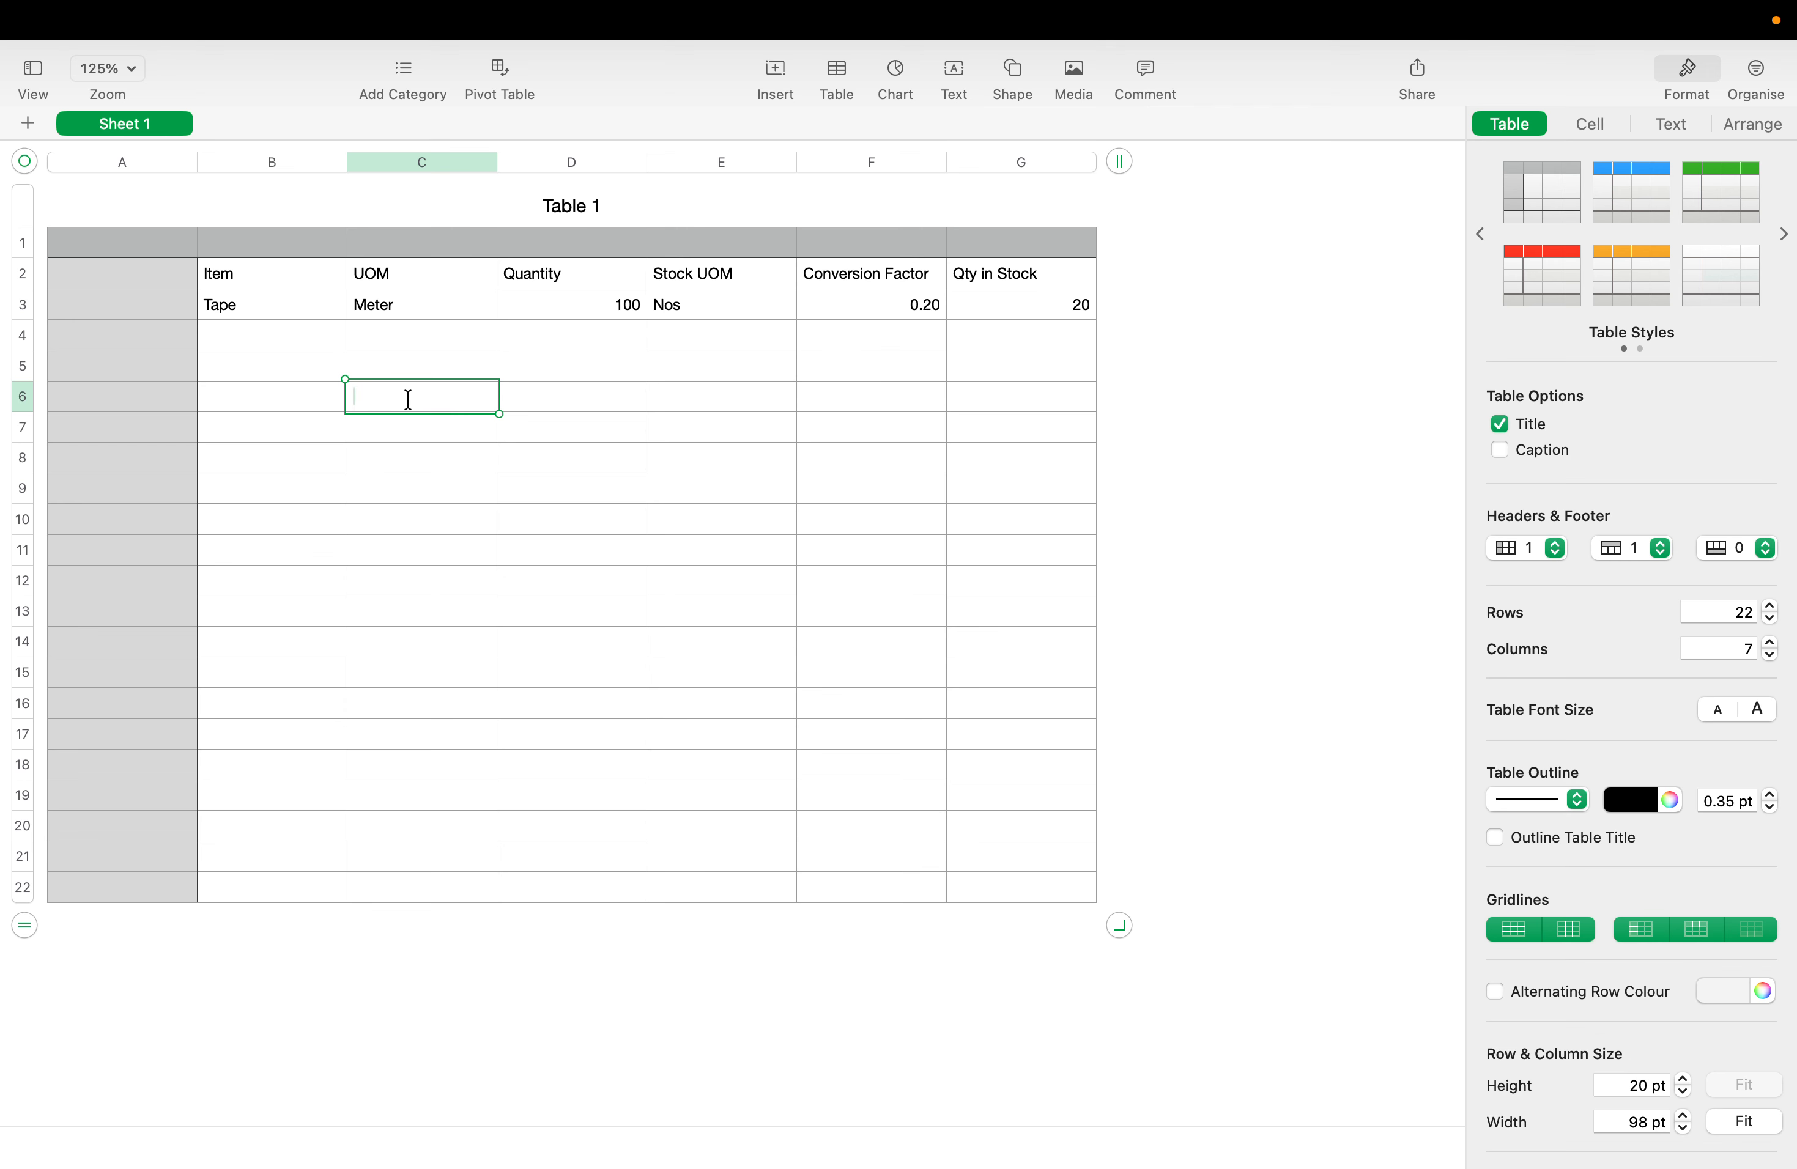
# Enter "1 Meter" in cell C6 and "EQULAS" in cell D6
pyautogui.write('1 Meter')
pyautogui.click(602, 401)
pyautogui.write('EQULAS')
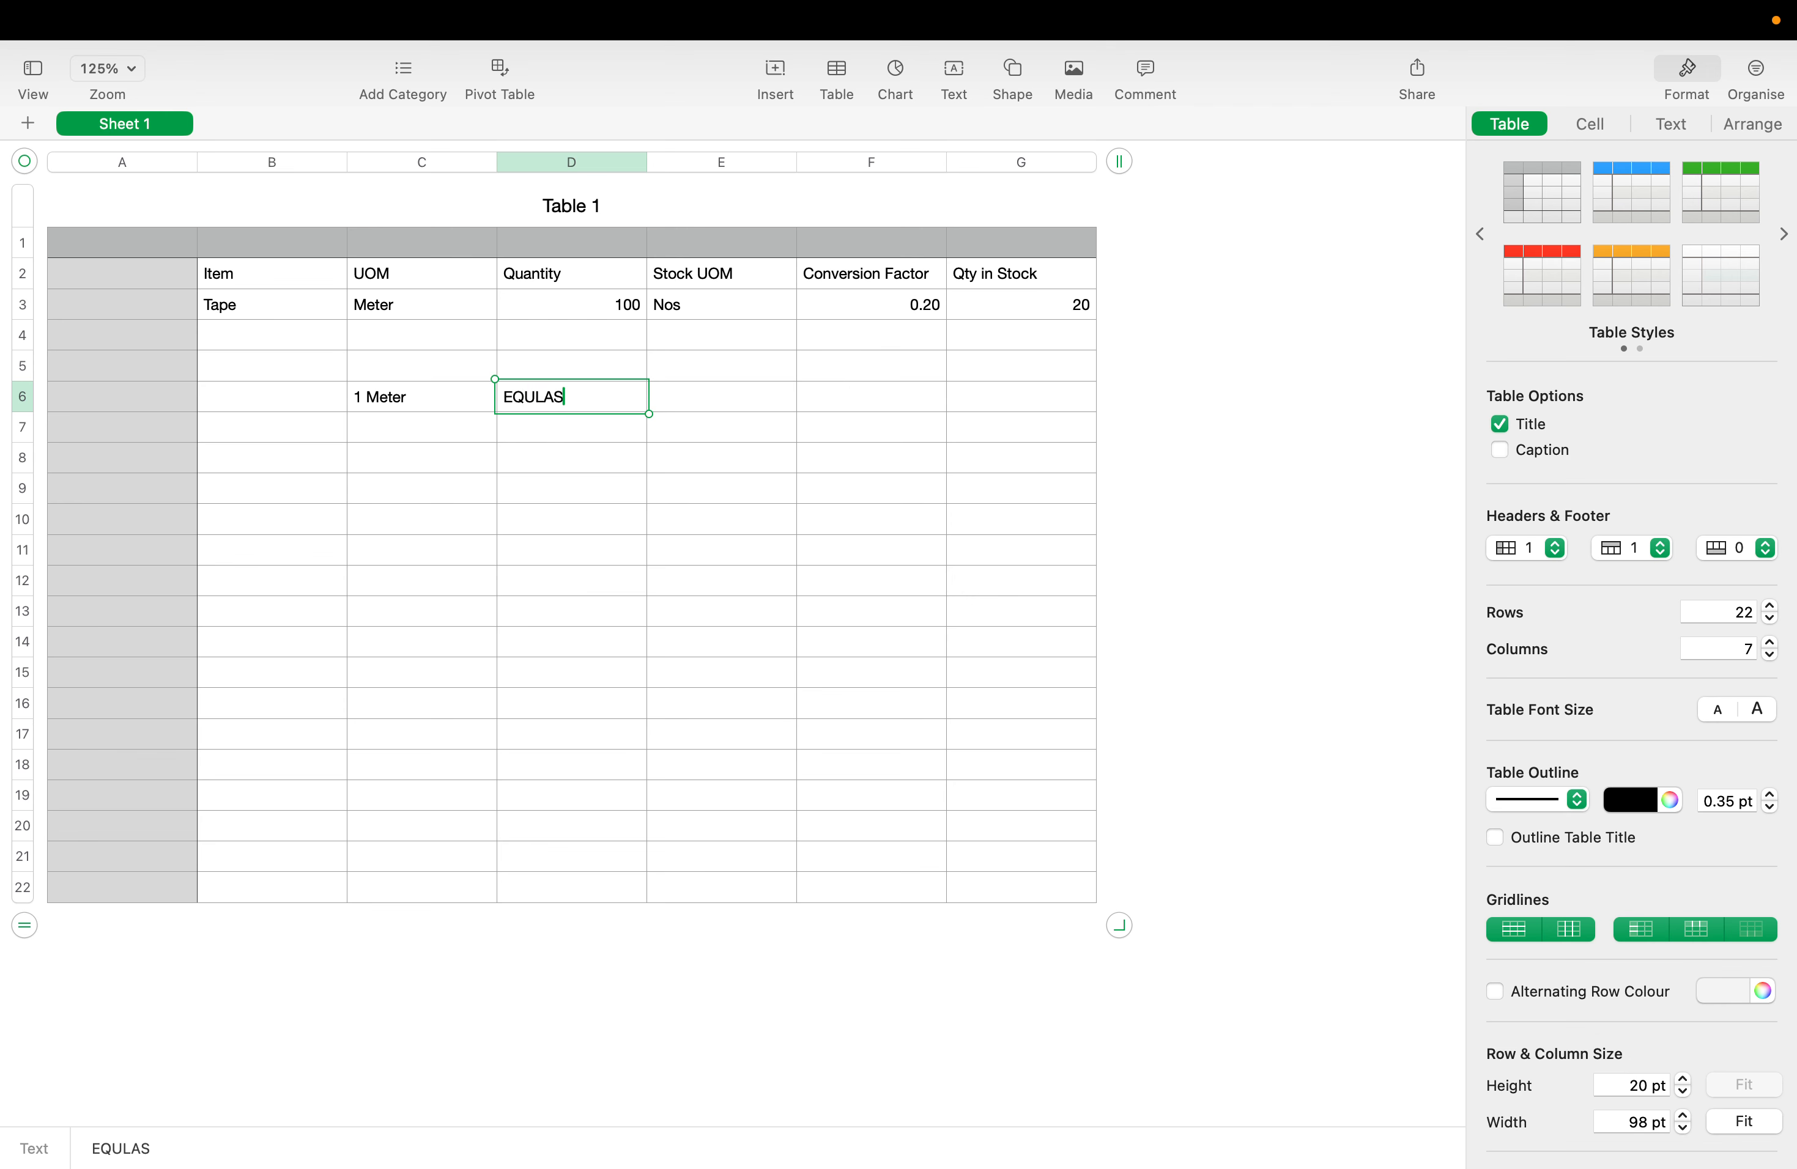
# Enter "How Nos" in cell E6, correcting any misspelling of the second word
pyautogui.click(752, 406)
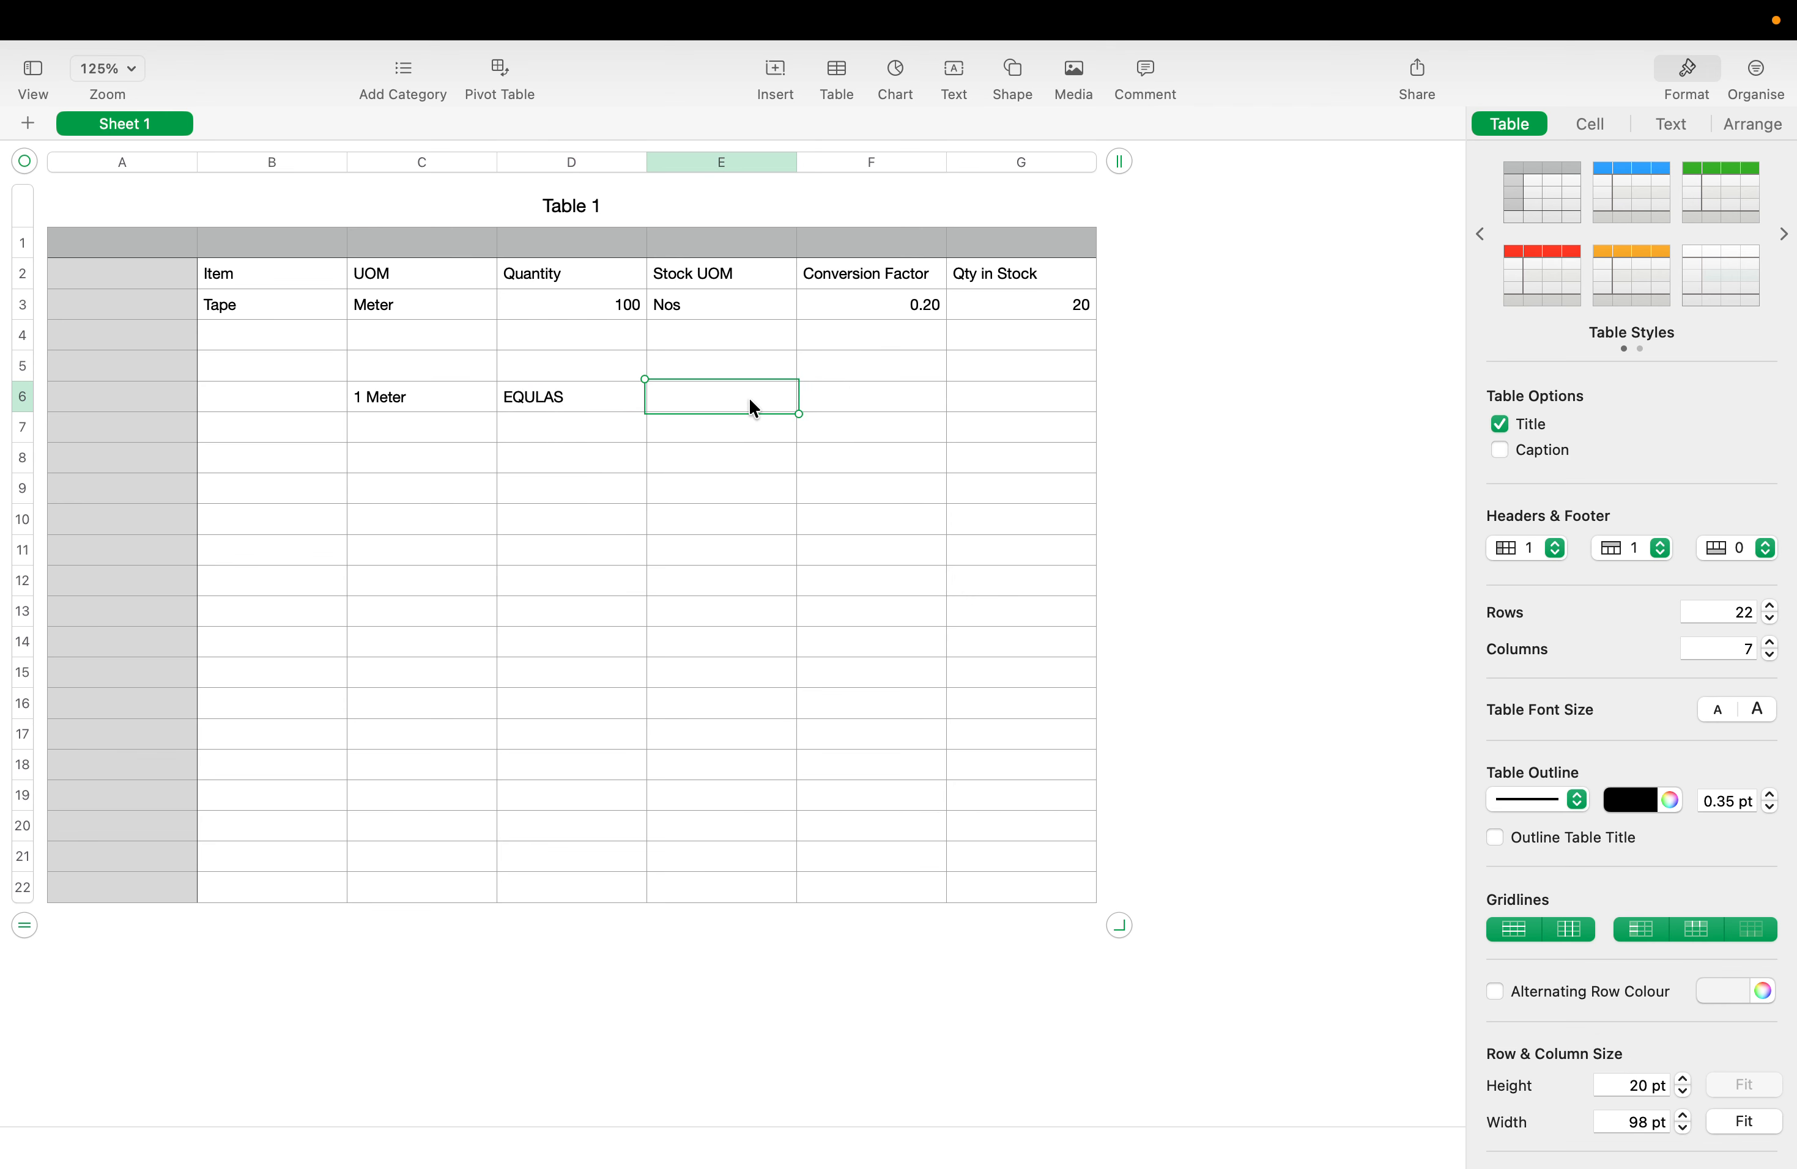
pyautogui.write('How')
pyautogui.press('capslock')
pyautogui.write('NO')
pyautogui.press('BackSpace')
pyautogui.write('os')
pyautogui.click(641, 452)
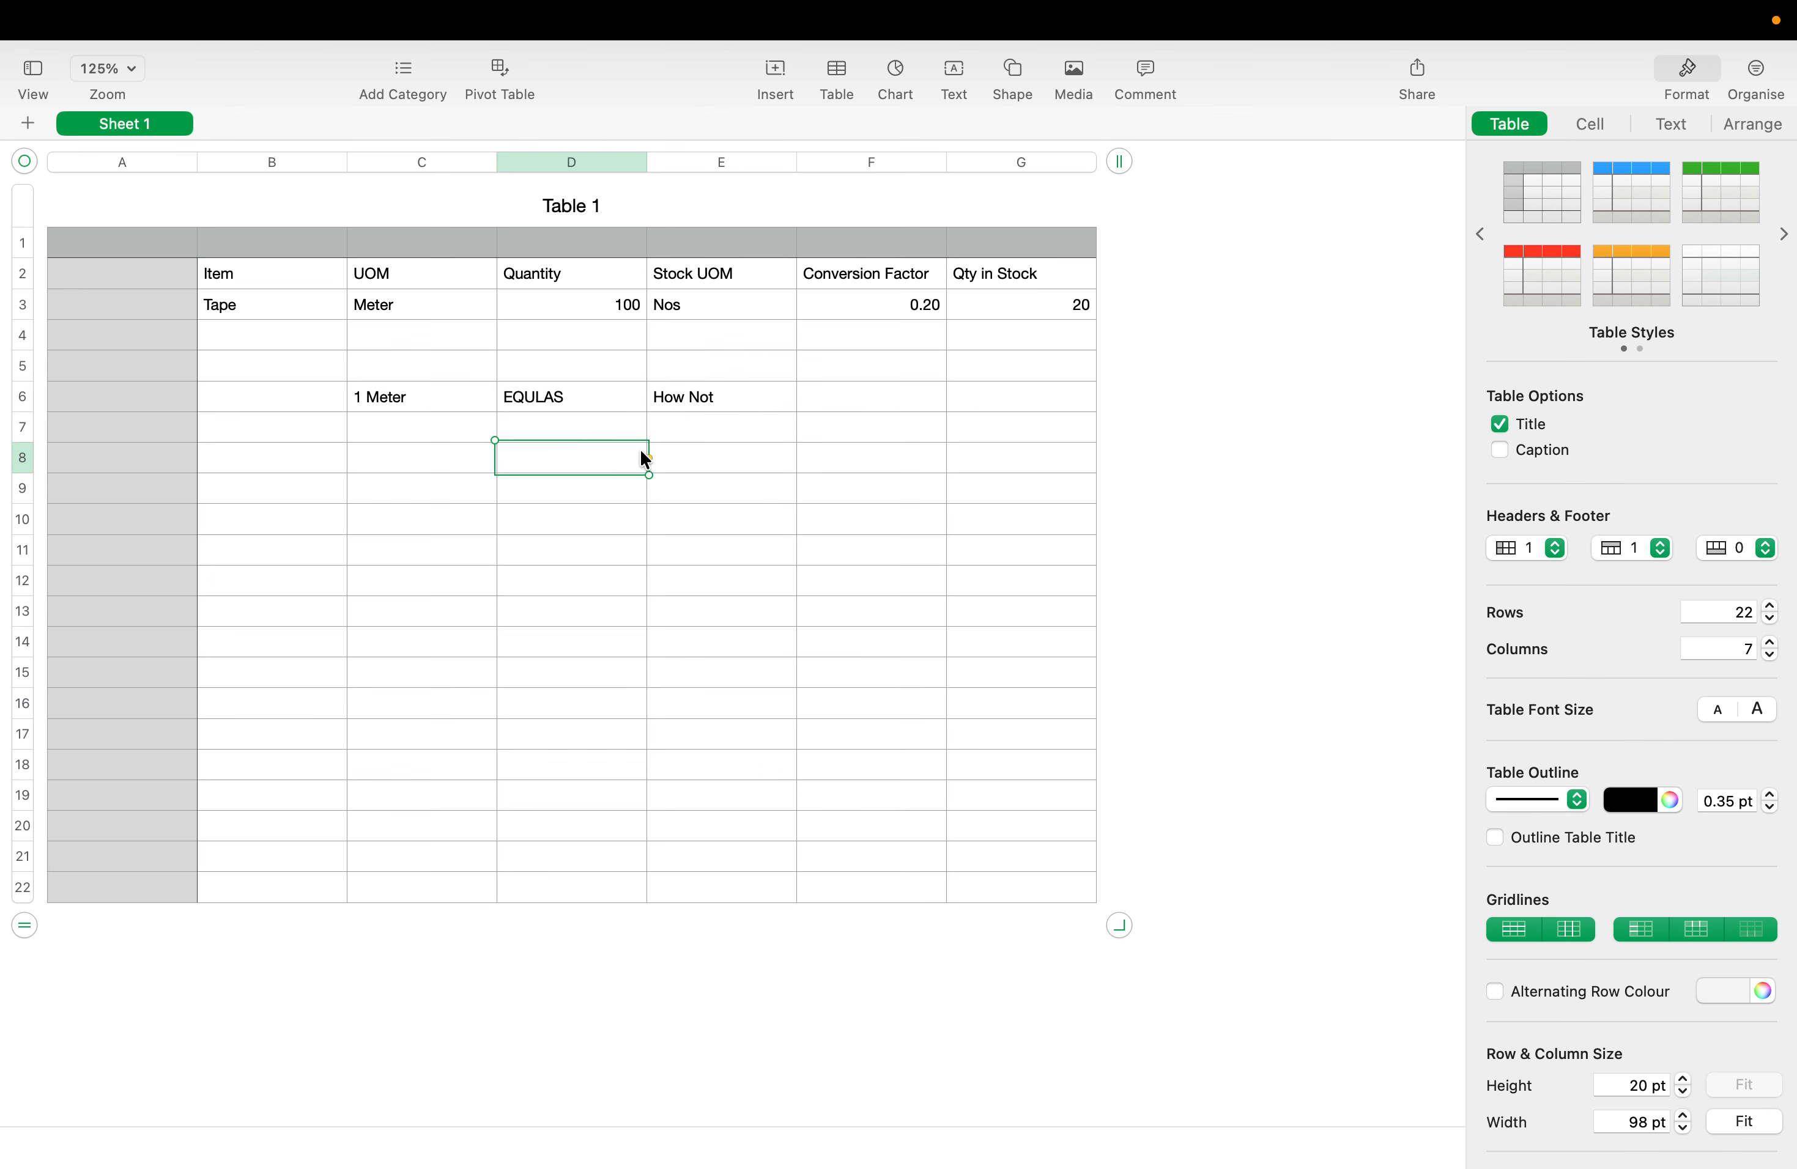
pyautogui.doubleClick(741, 382)
pyautogui.click(741, 384)
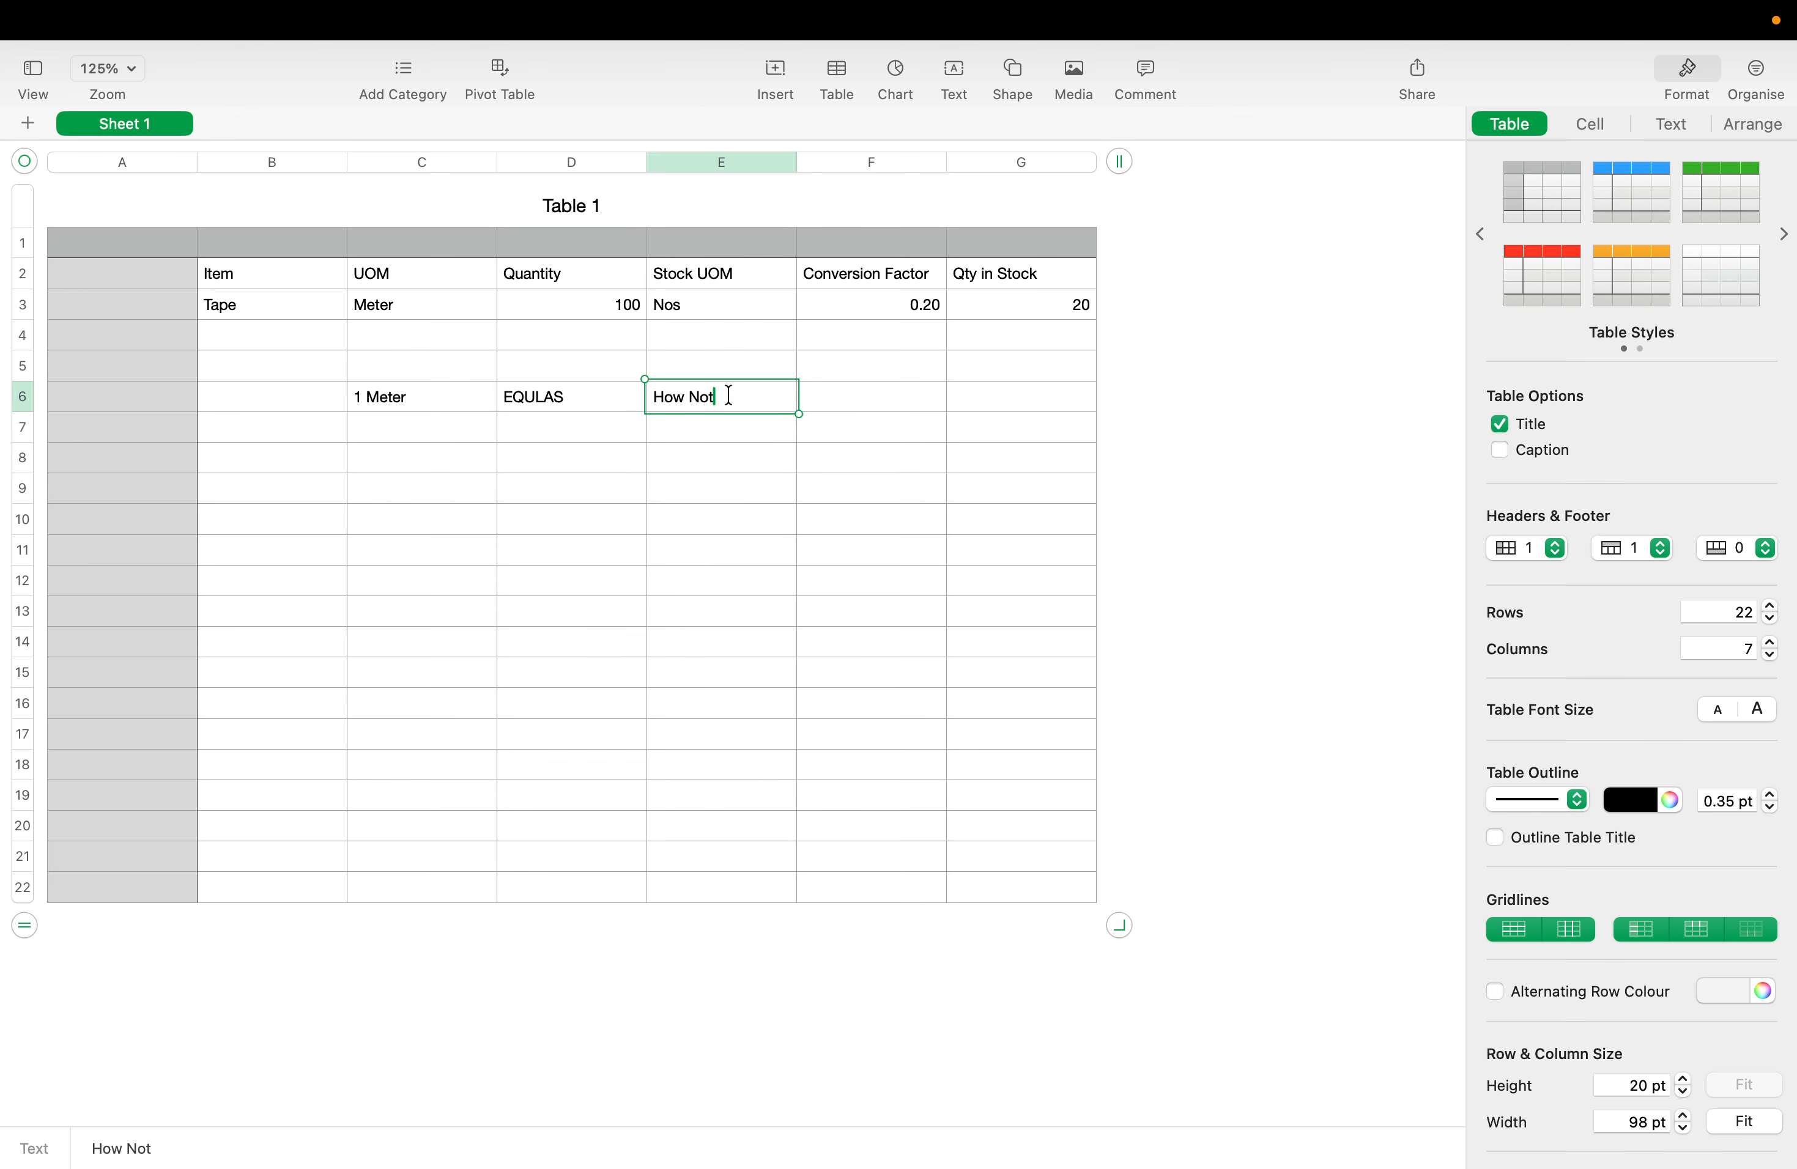
pyautogui.press('BackSpace')
pyautogui.write('s')
# Fill row 7 with "1 Nos" in column C, "EQULAS" in column D and "Meter" in column E
pyautogui.click(407, 436)
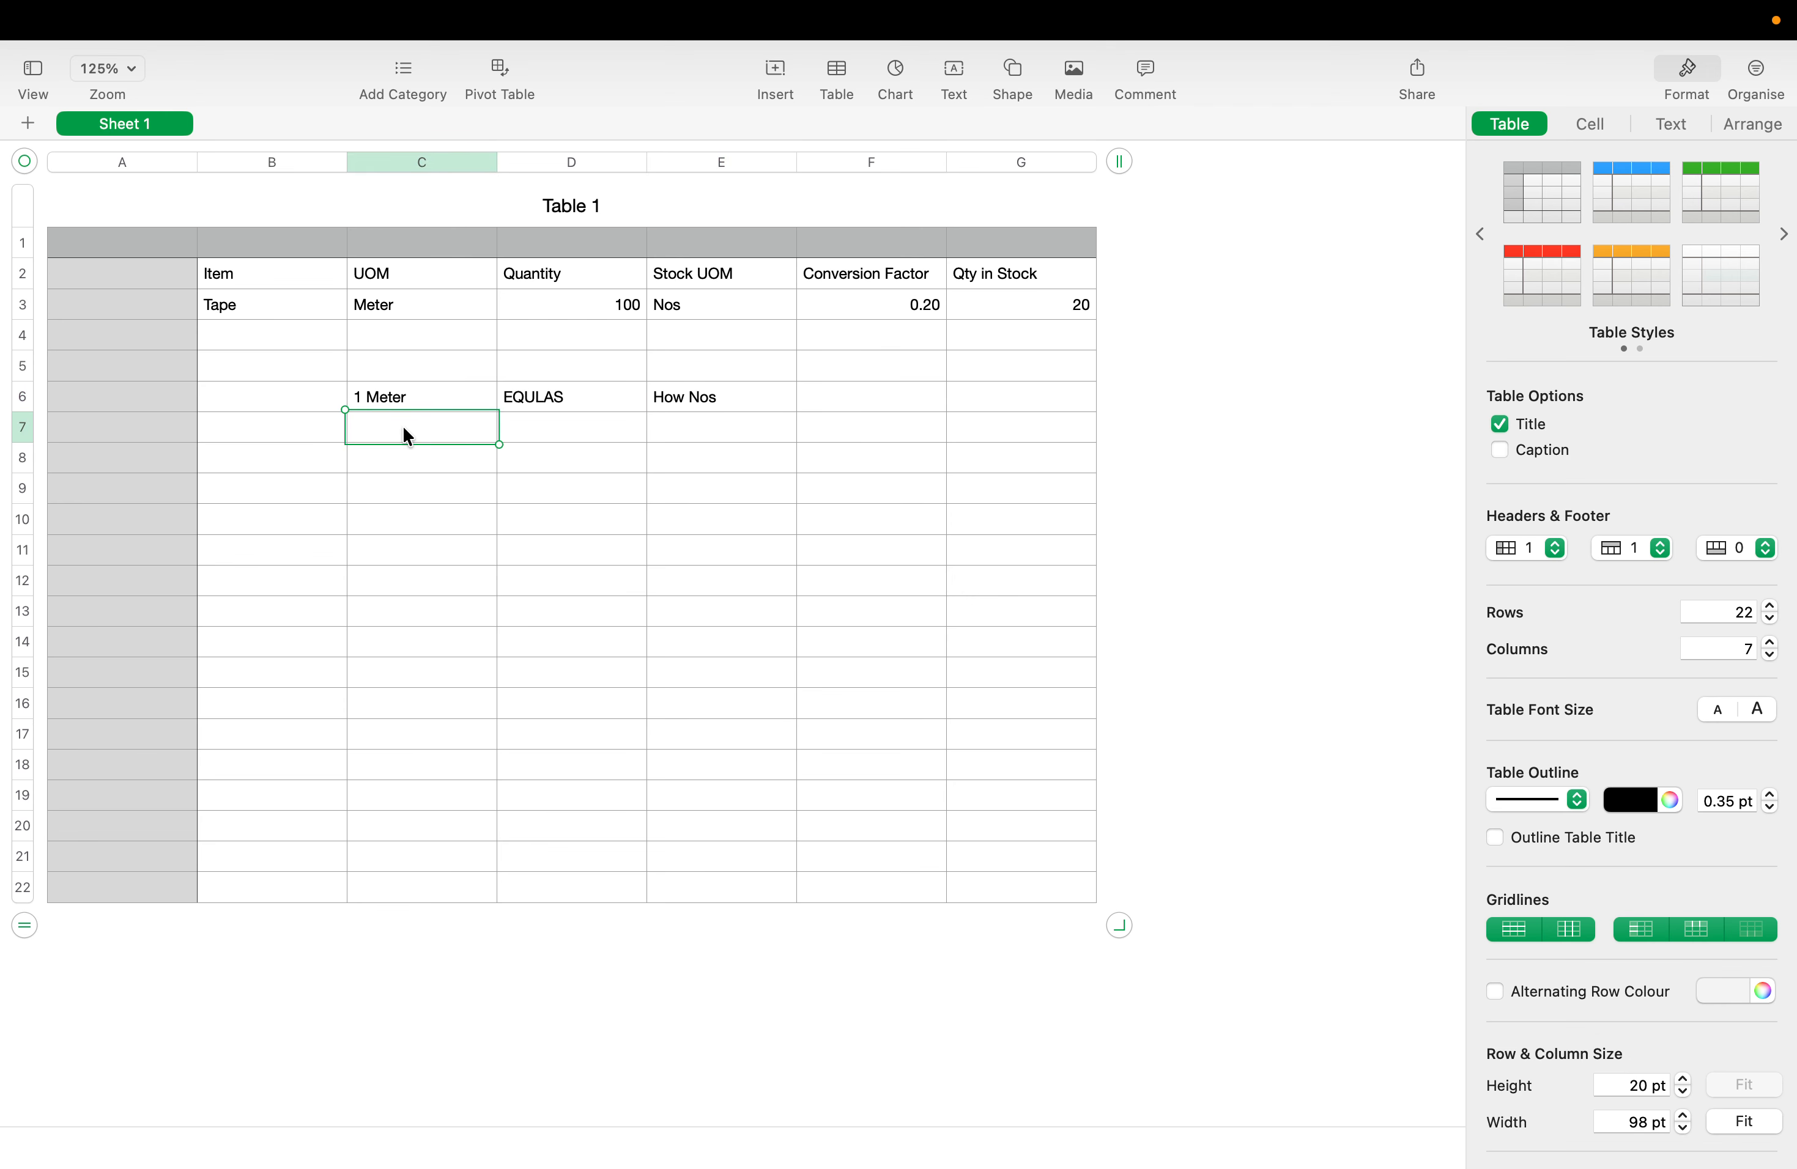
pyautogui.write('1 Nos')
pyautogui.click(578, 423)
pyautogui.click(553, 390)
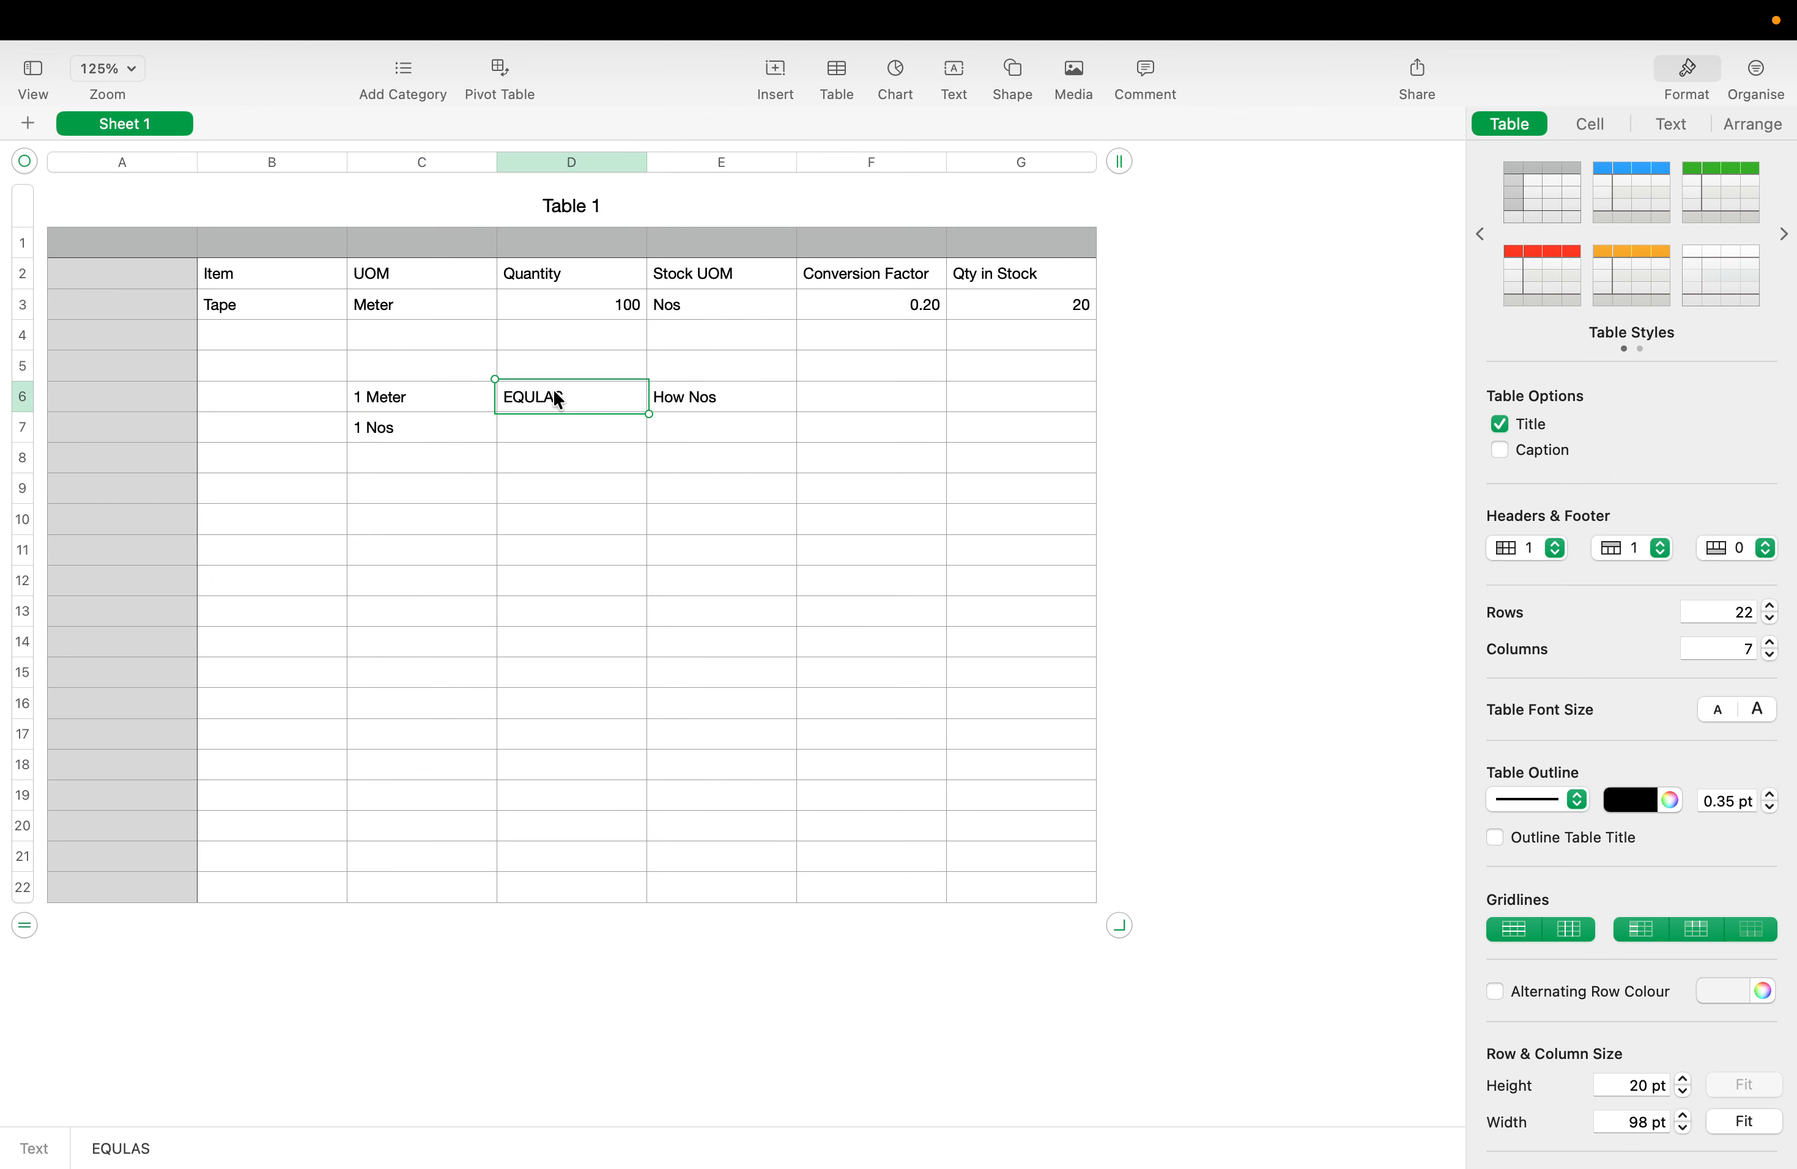
pyautogui.click(553, 428)
pyautogui.write('EQULAS')
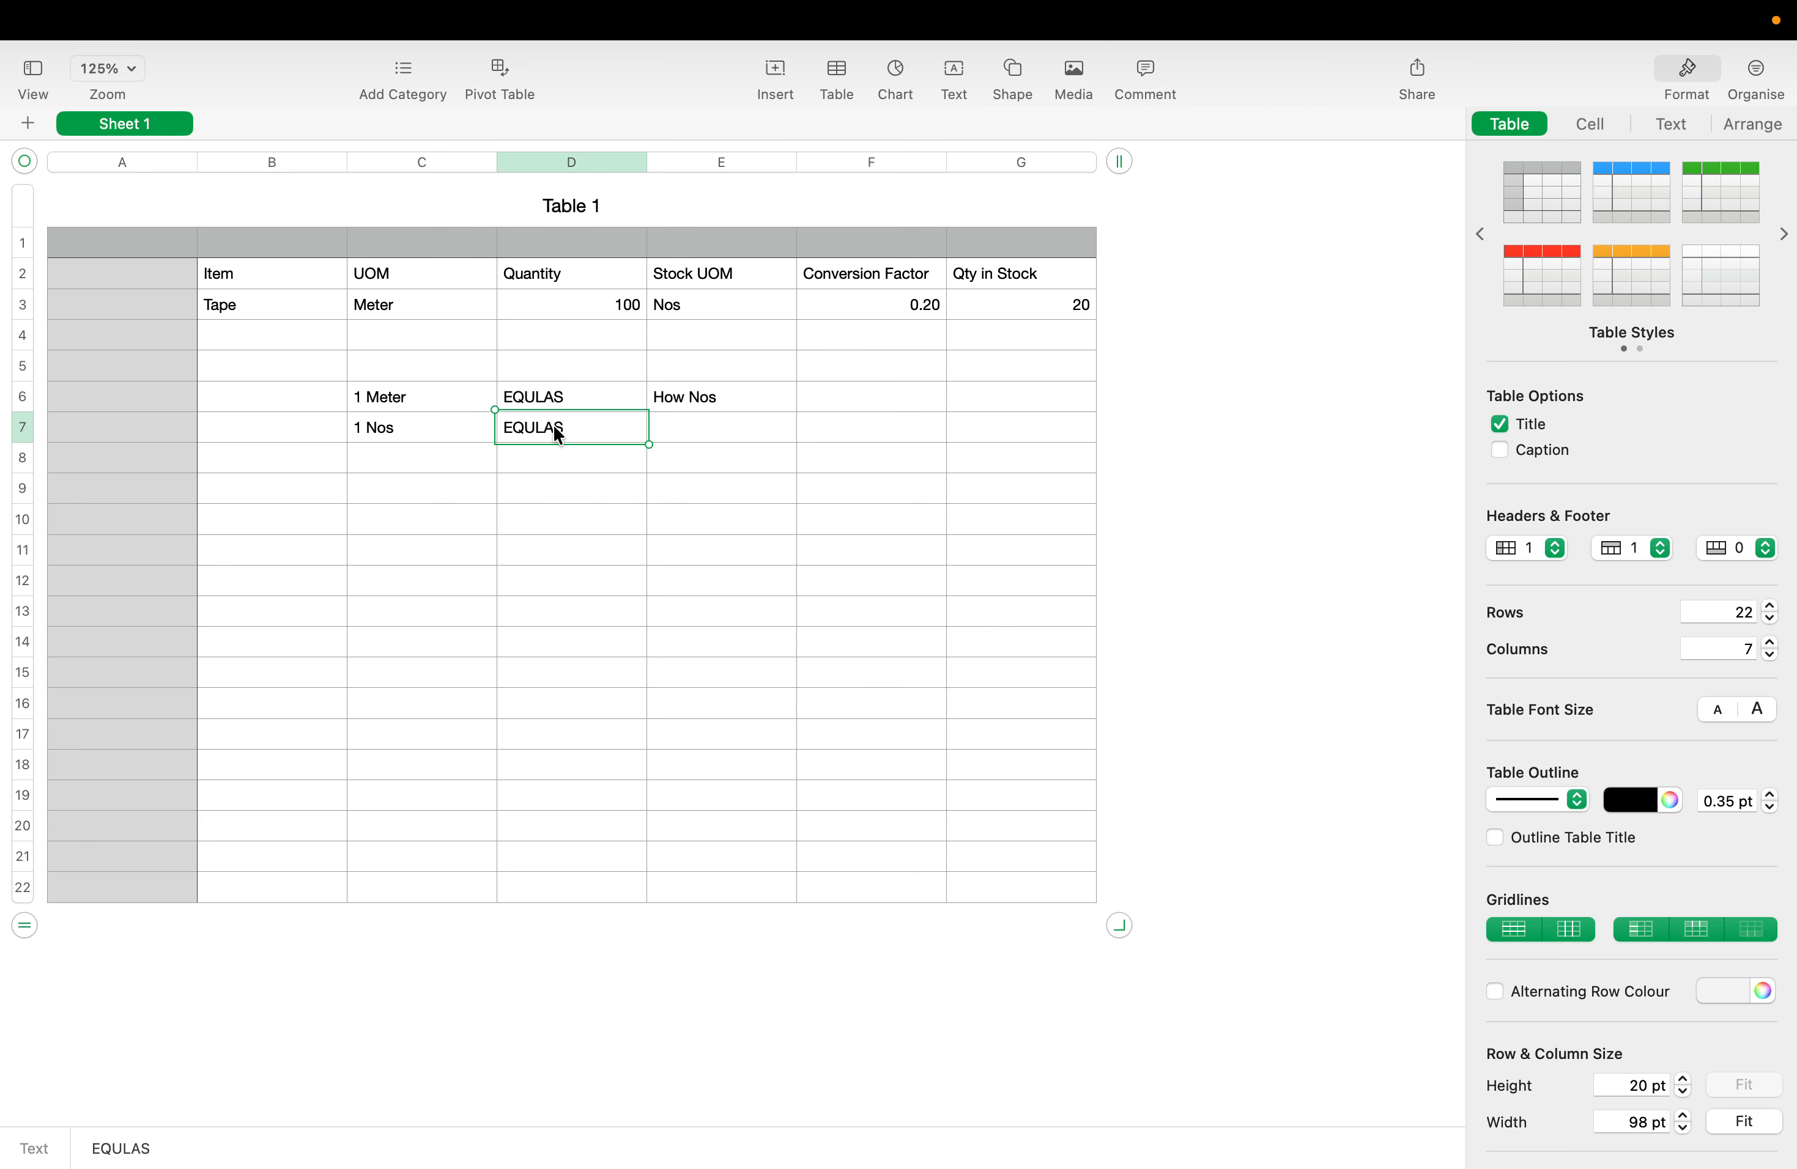
pyautogui.click(691, 427)
pyautogui.write('Meter')
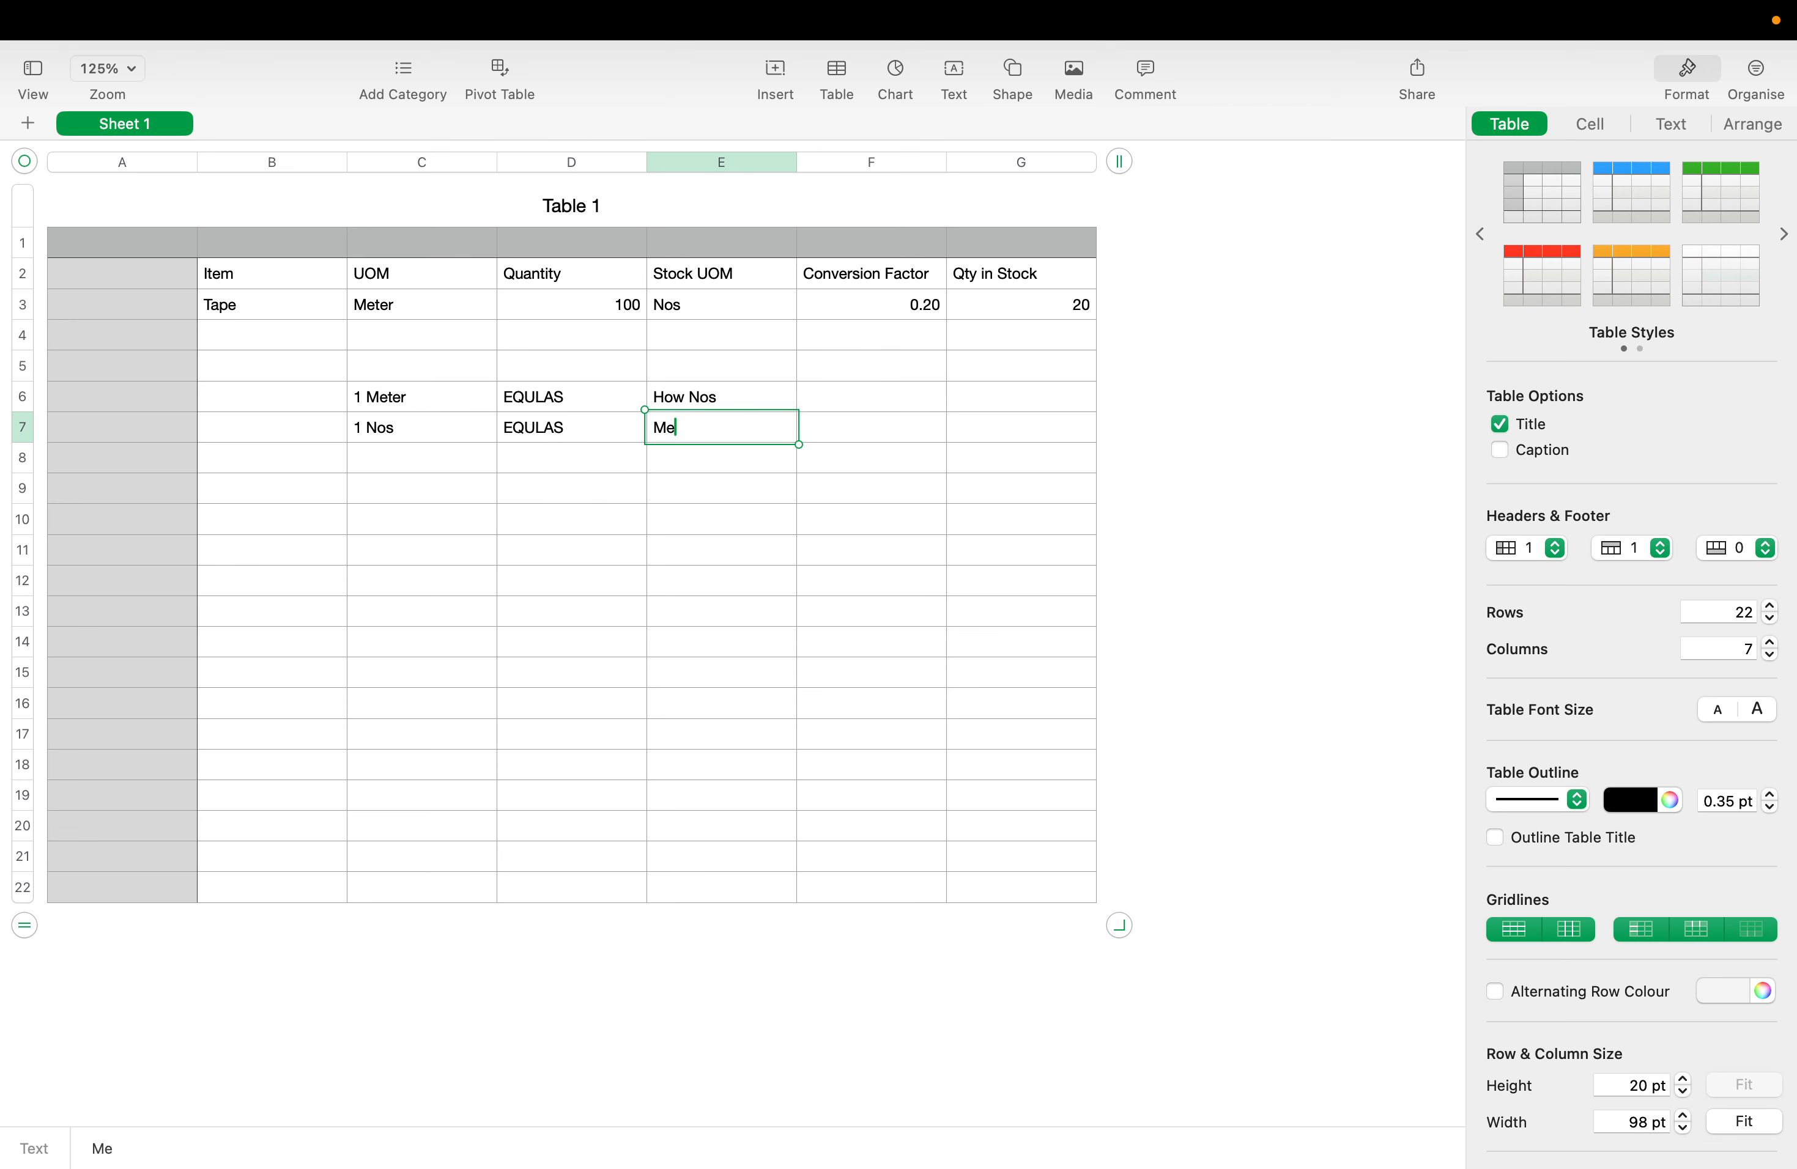
pyautogui.click(410, 459)
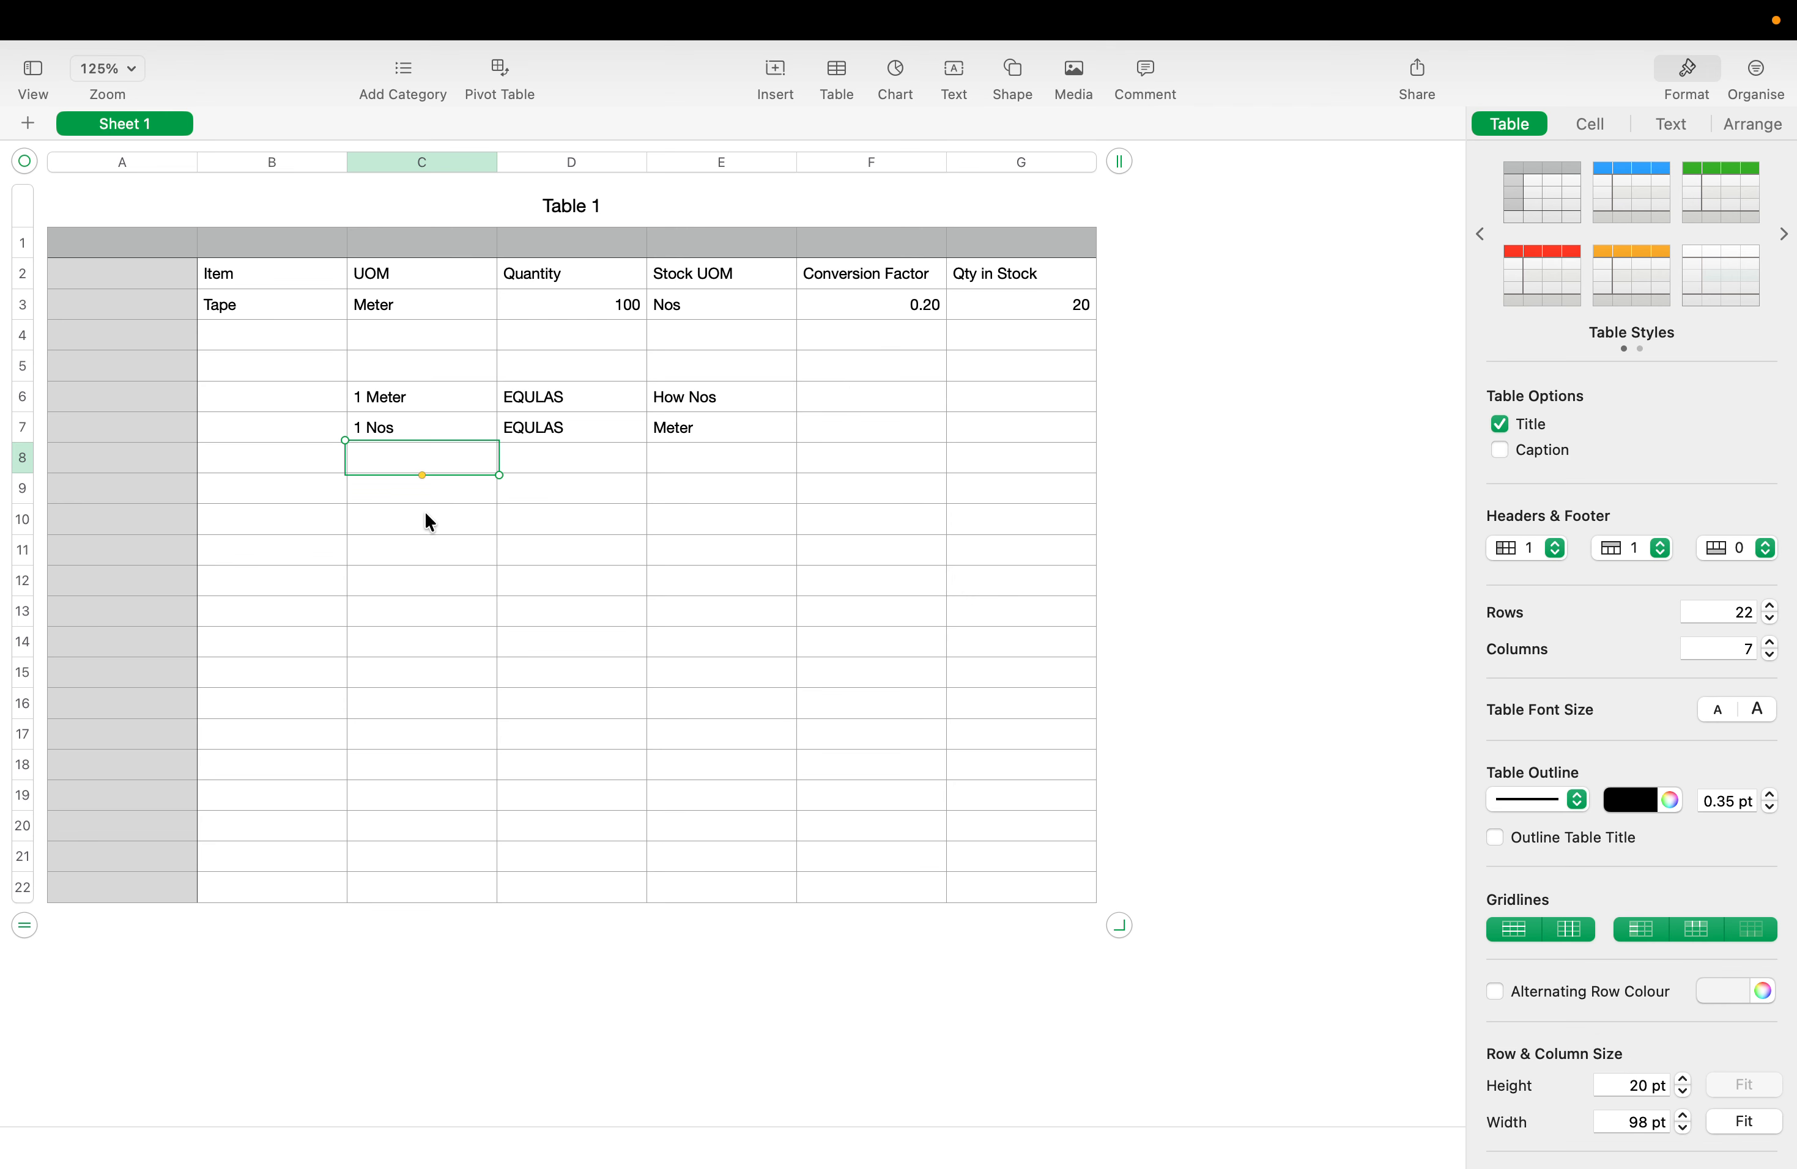
# Fill row 9 from column C to F with "1 TAPE bundle", "EQULAS", "? Meter" and "100 Meter"
pyautogui.click(382, 488)
pyautogui.write('1')
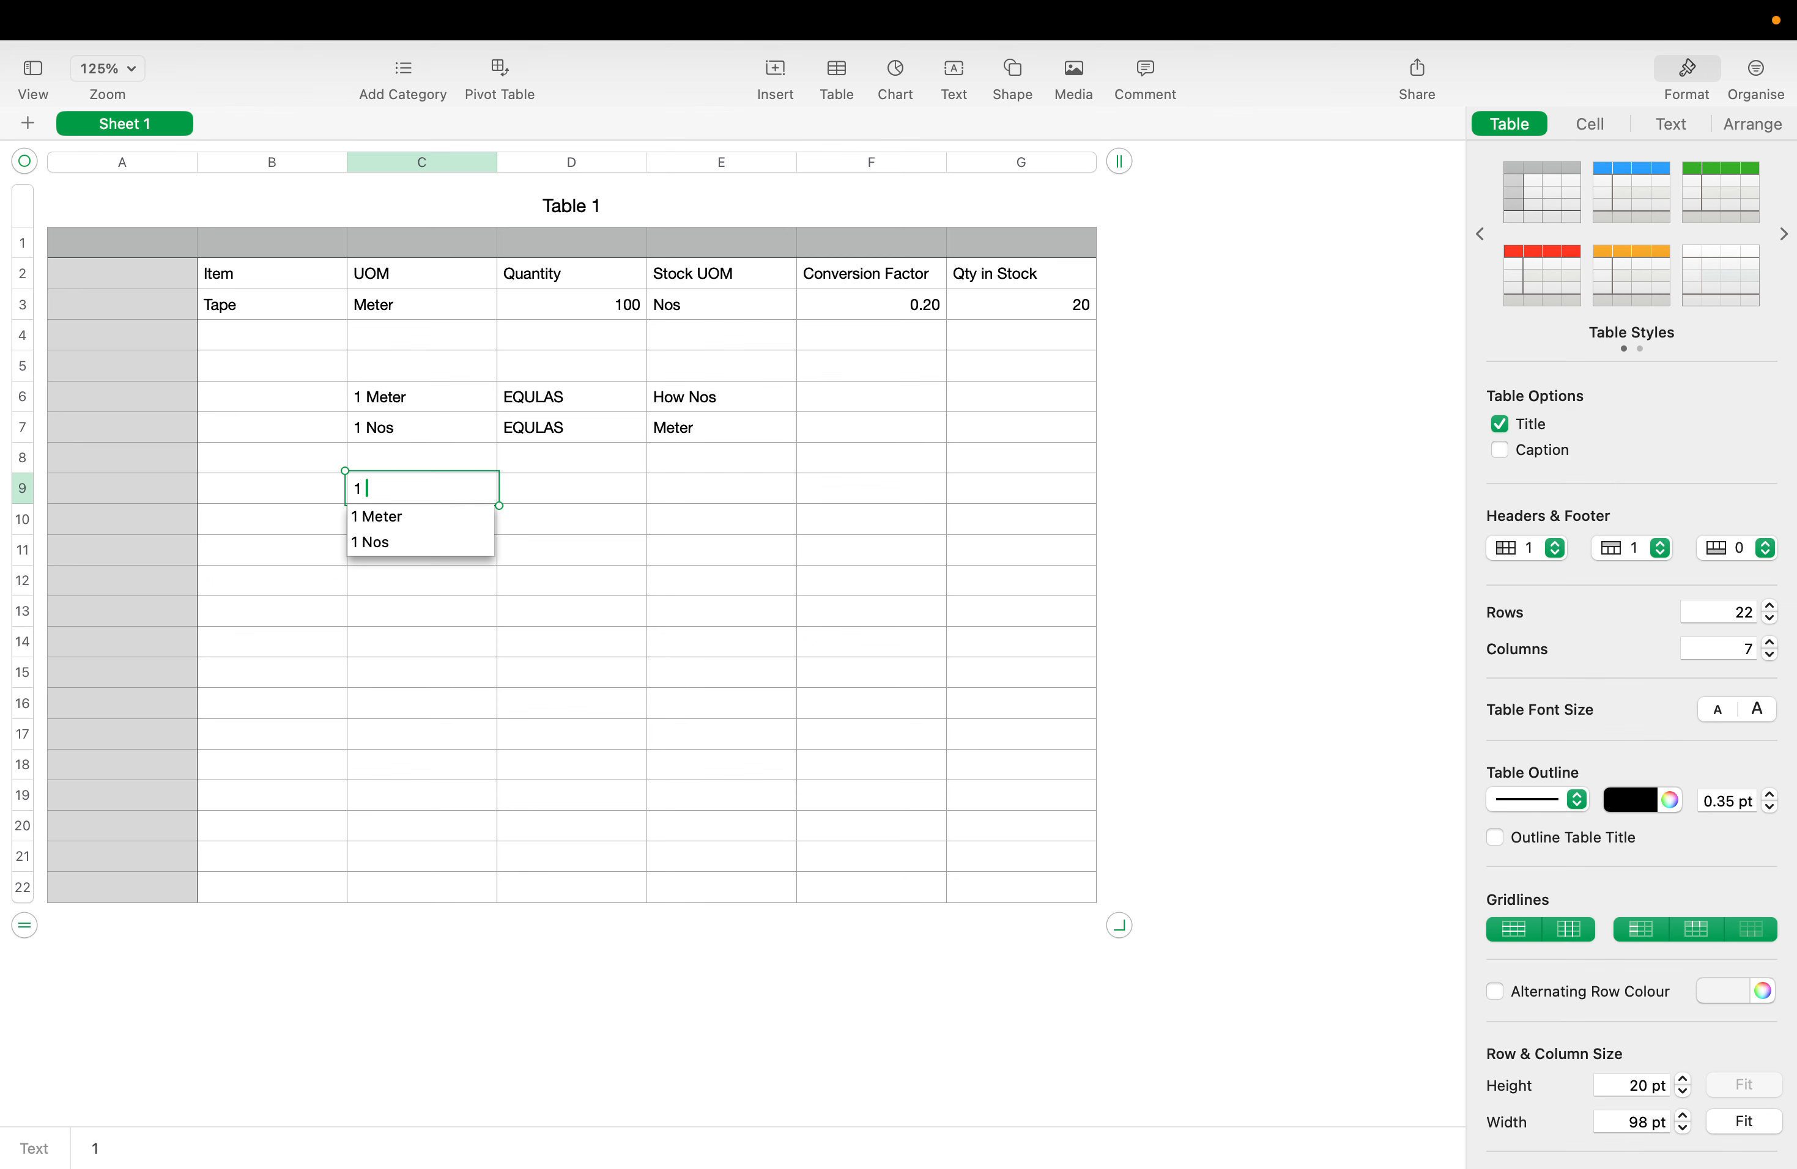
pyautogui.write(' TAPE')
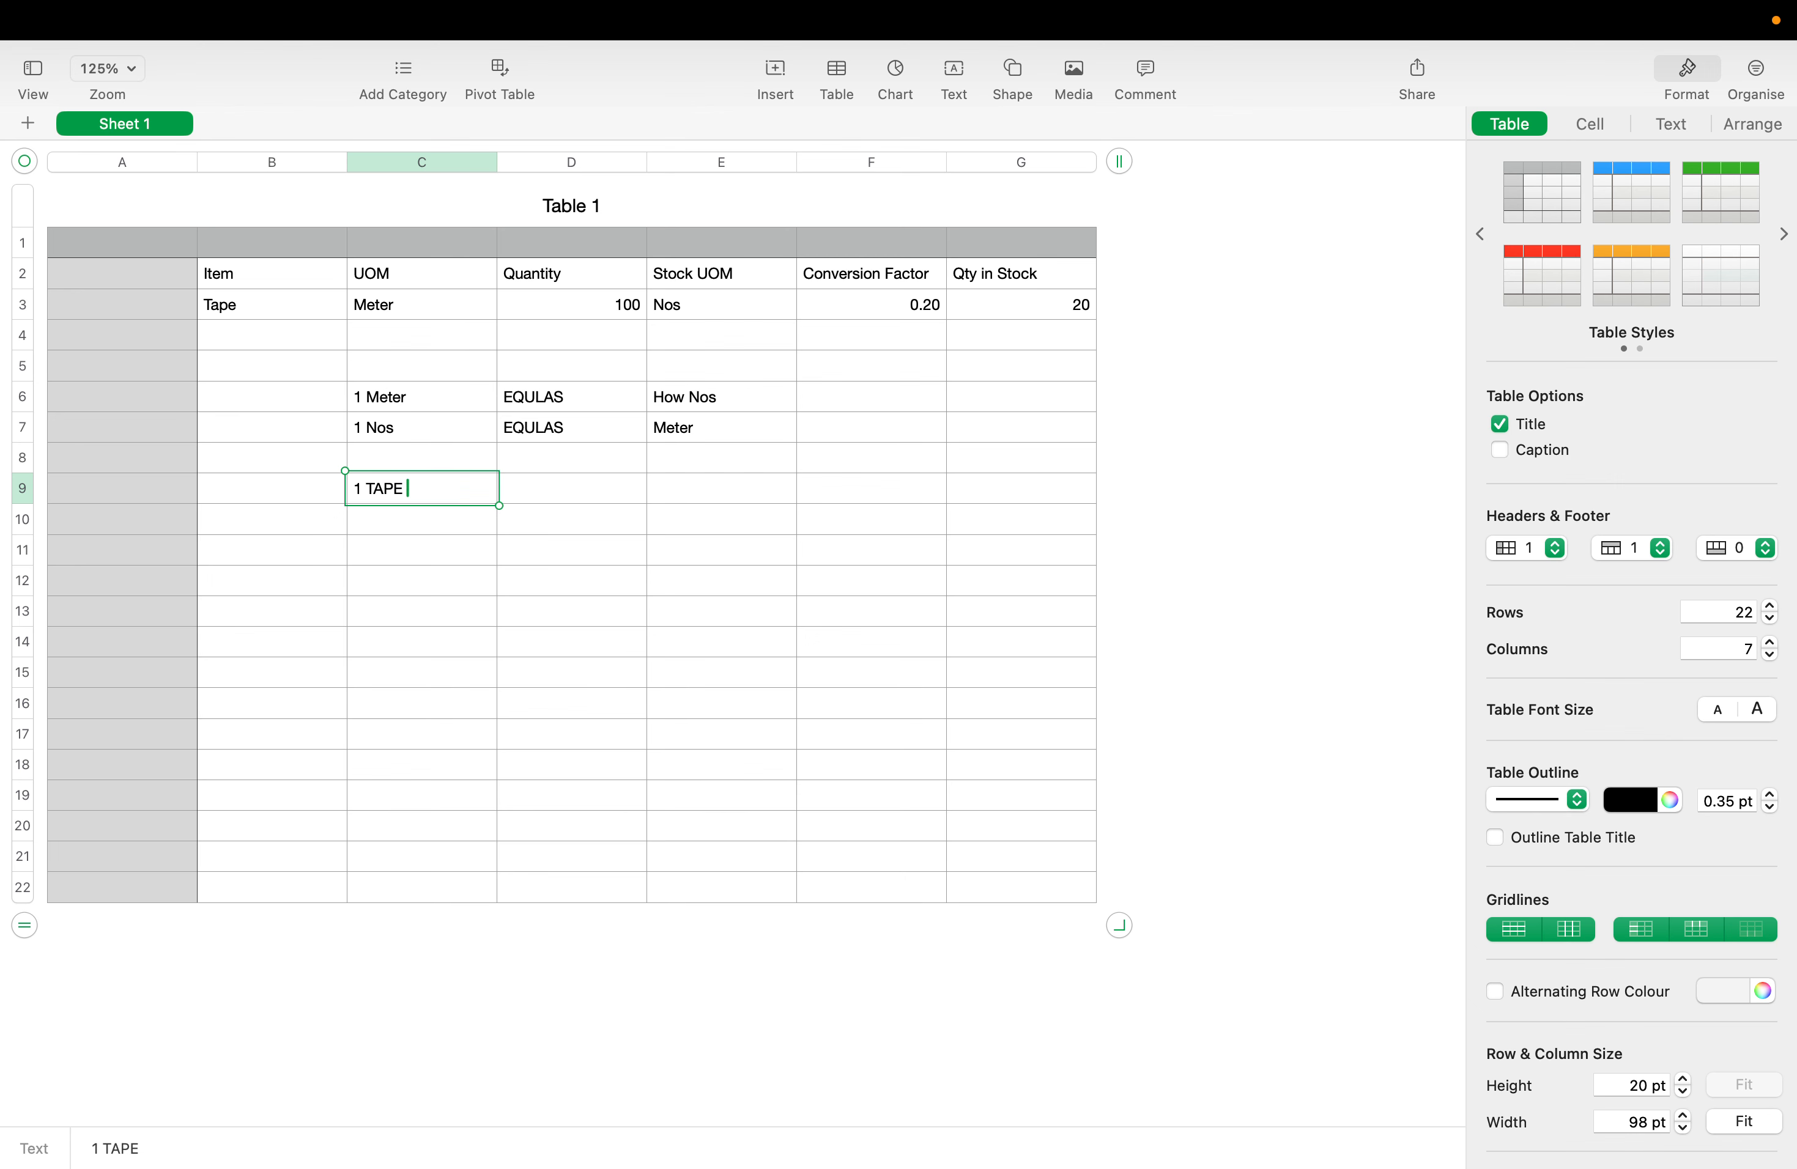
pyautogui.write(' bundle')
pyautogui.click(577, 487)
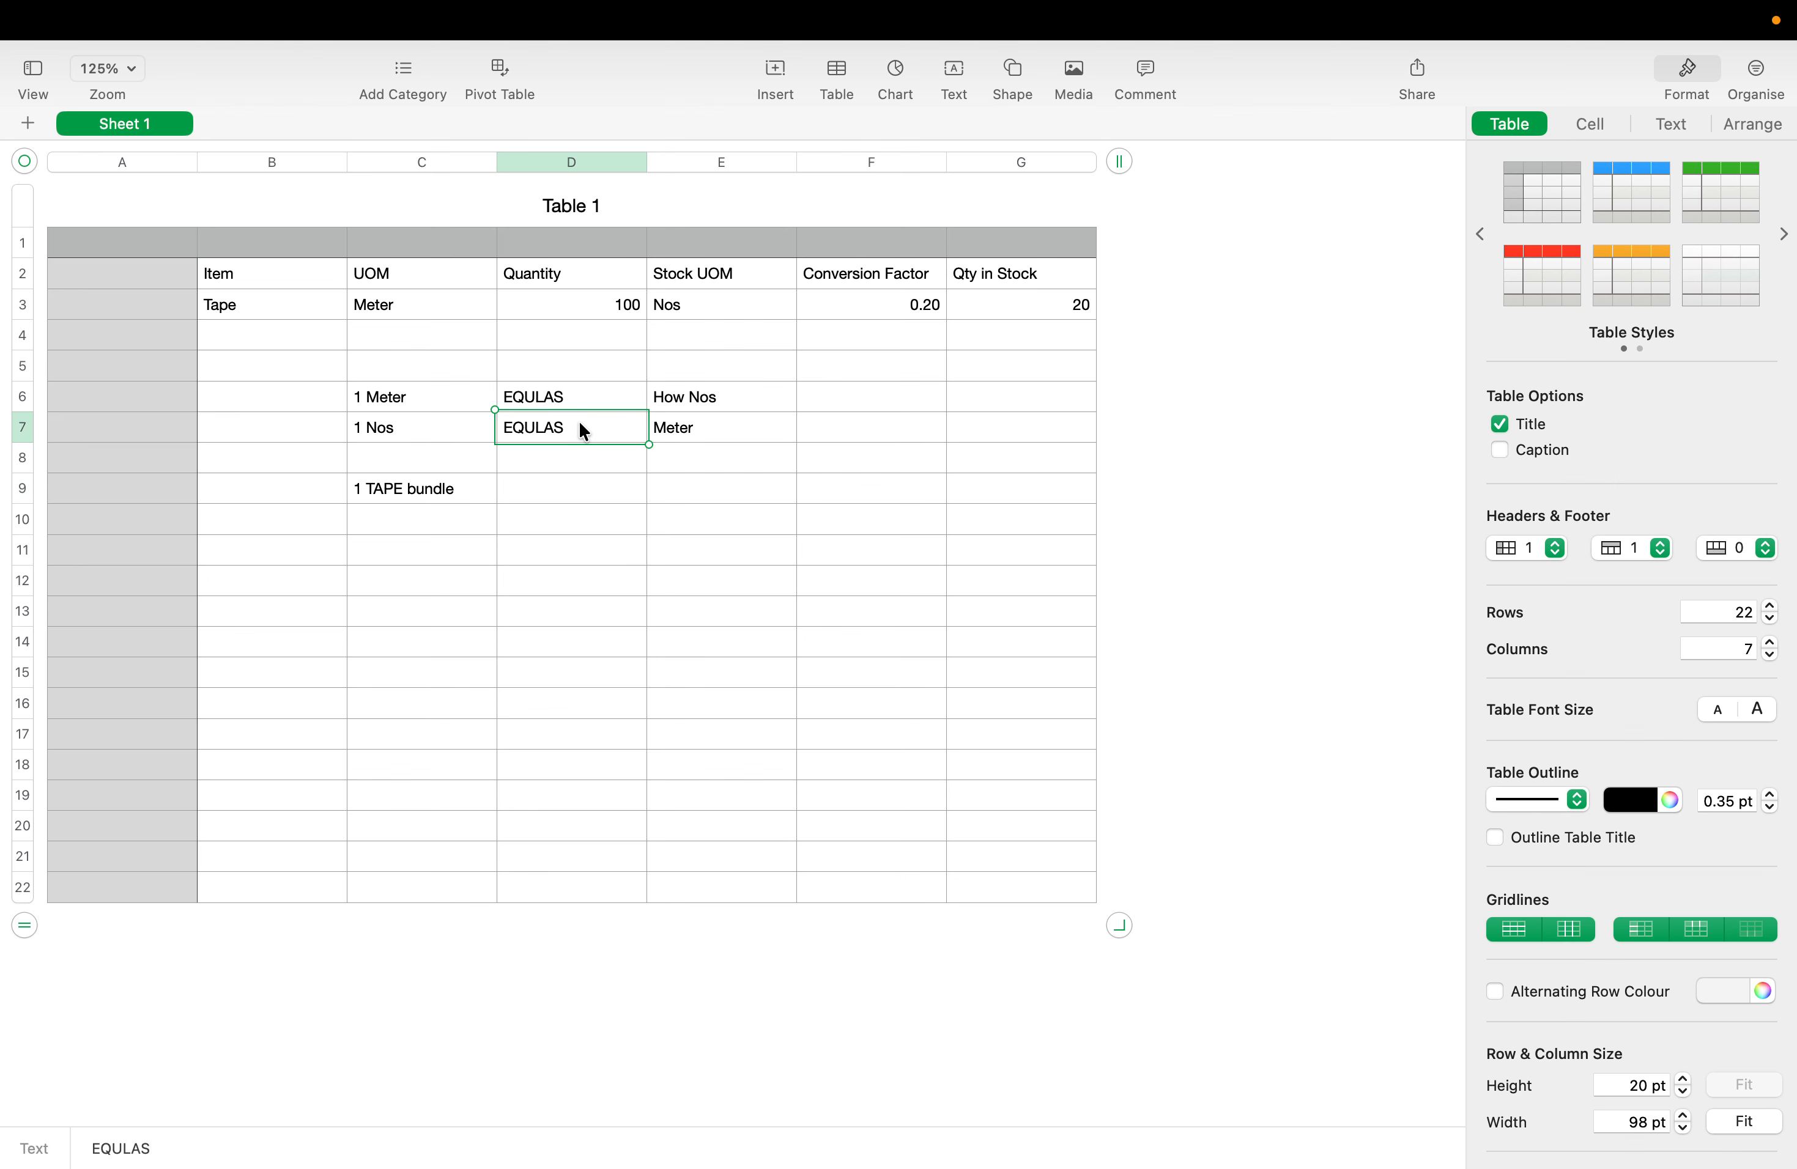
pyautogui.write('EQULAS')
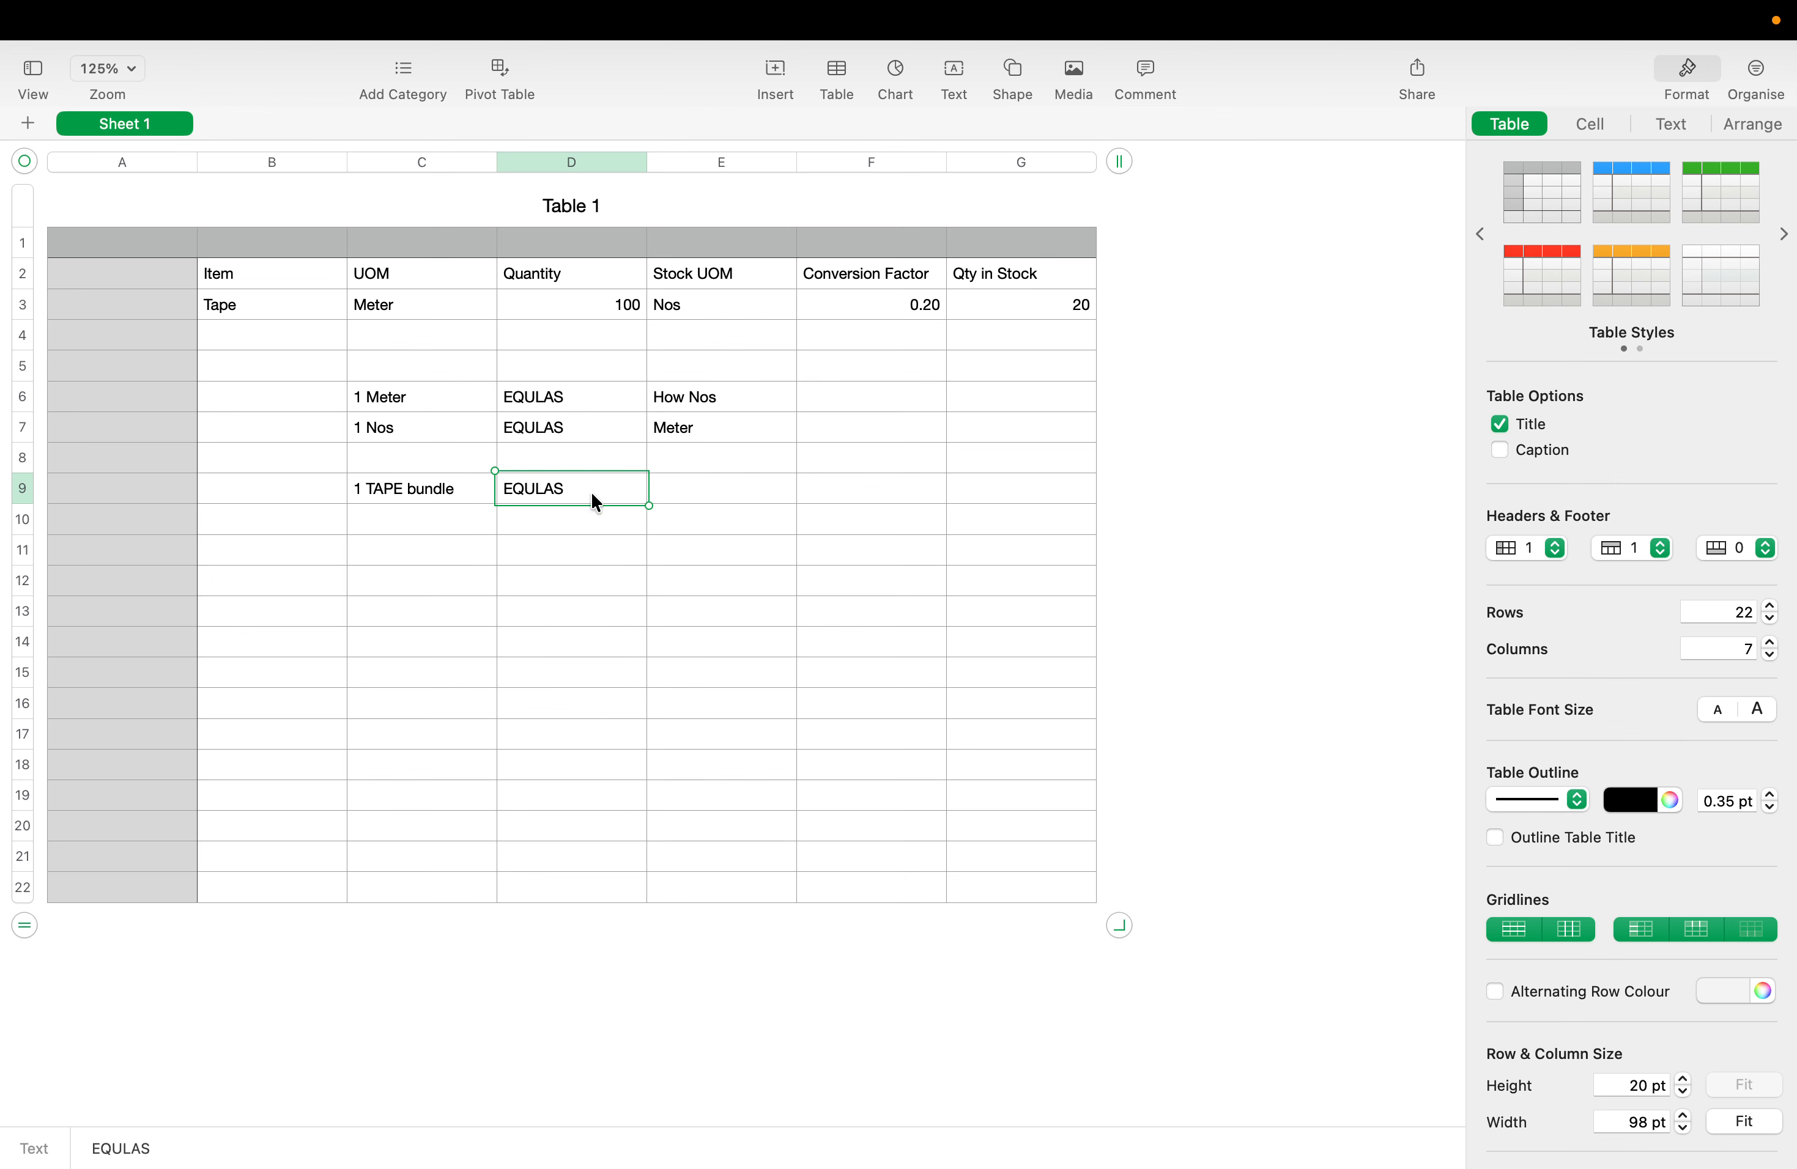
pyautogui.click(709, 497)
pyautogui.write('?')
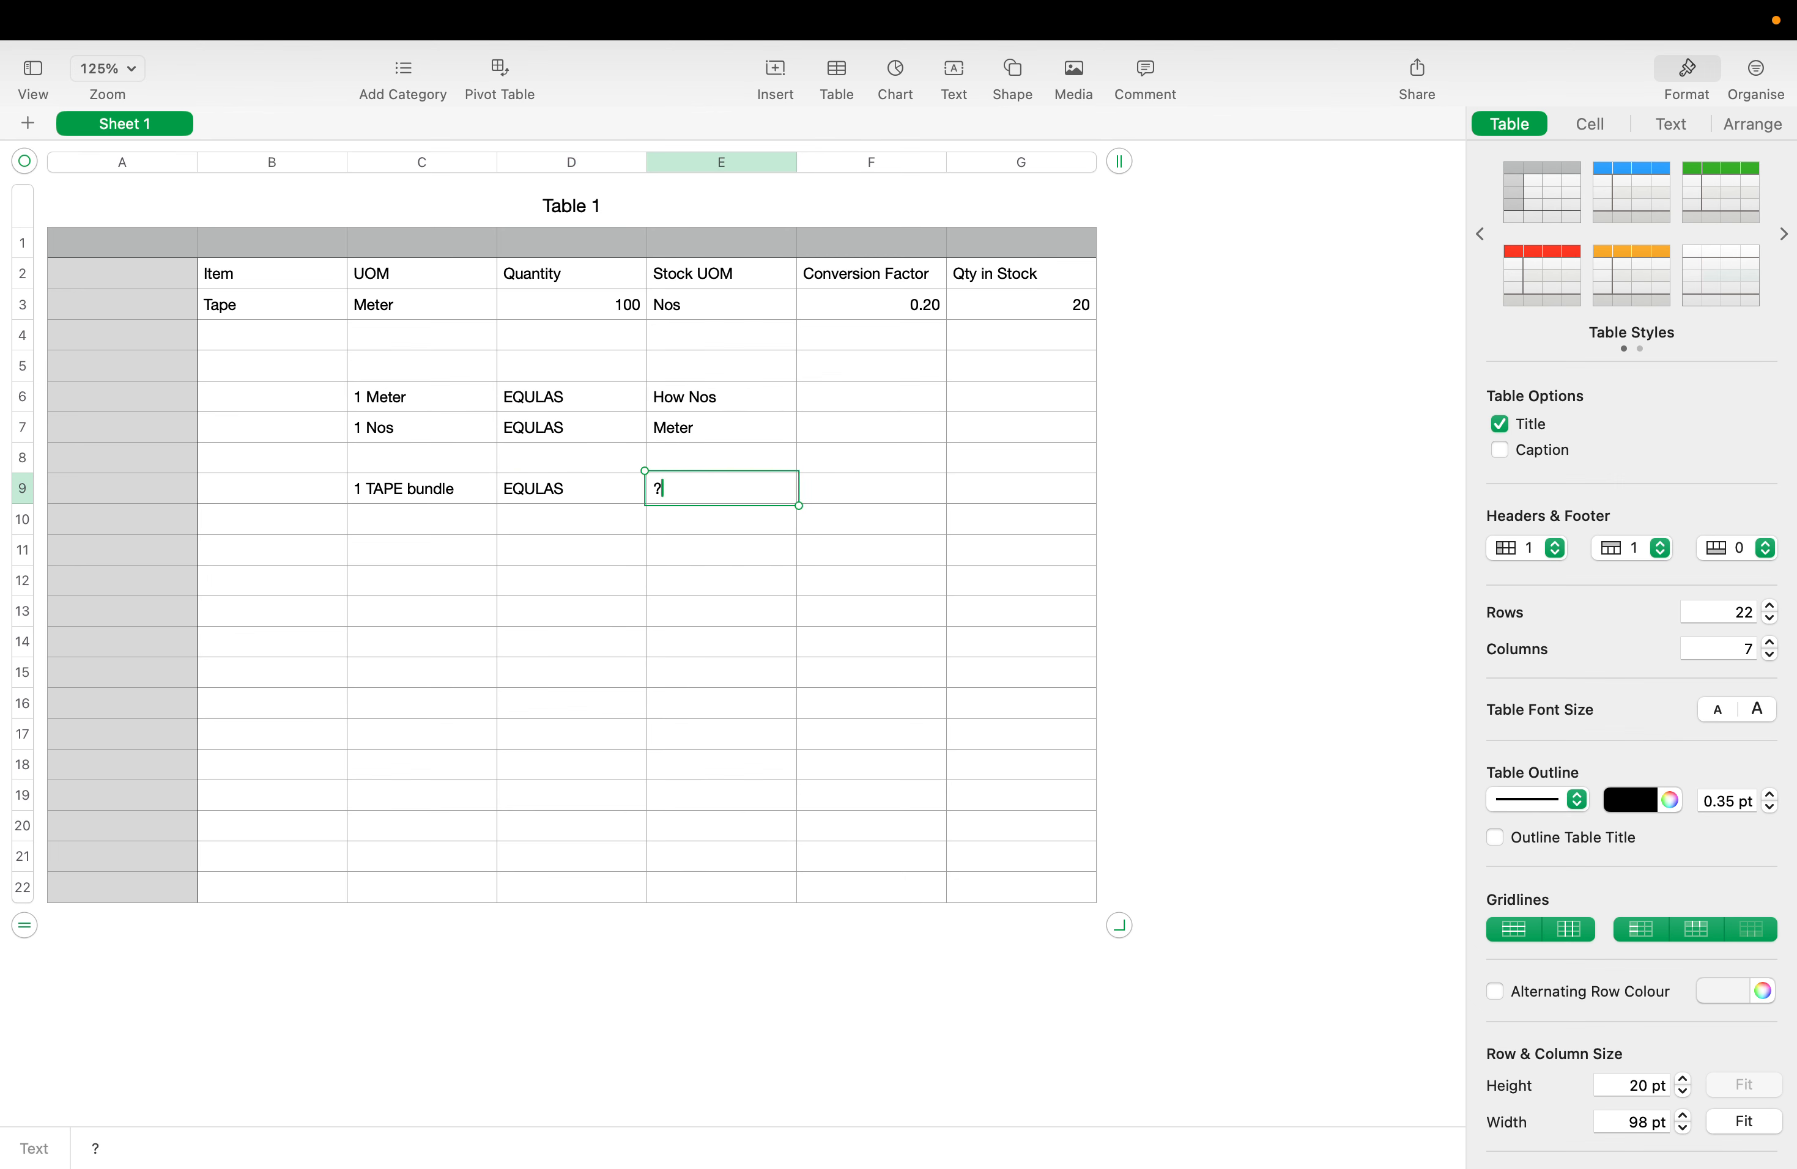
pyautogui.write(' Meter')
pyautogui.click(891, 493)
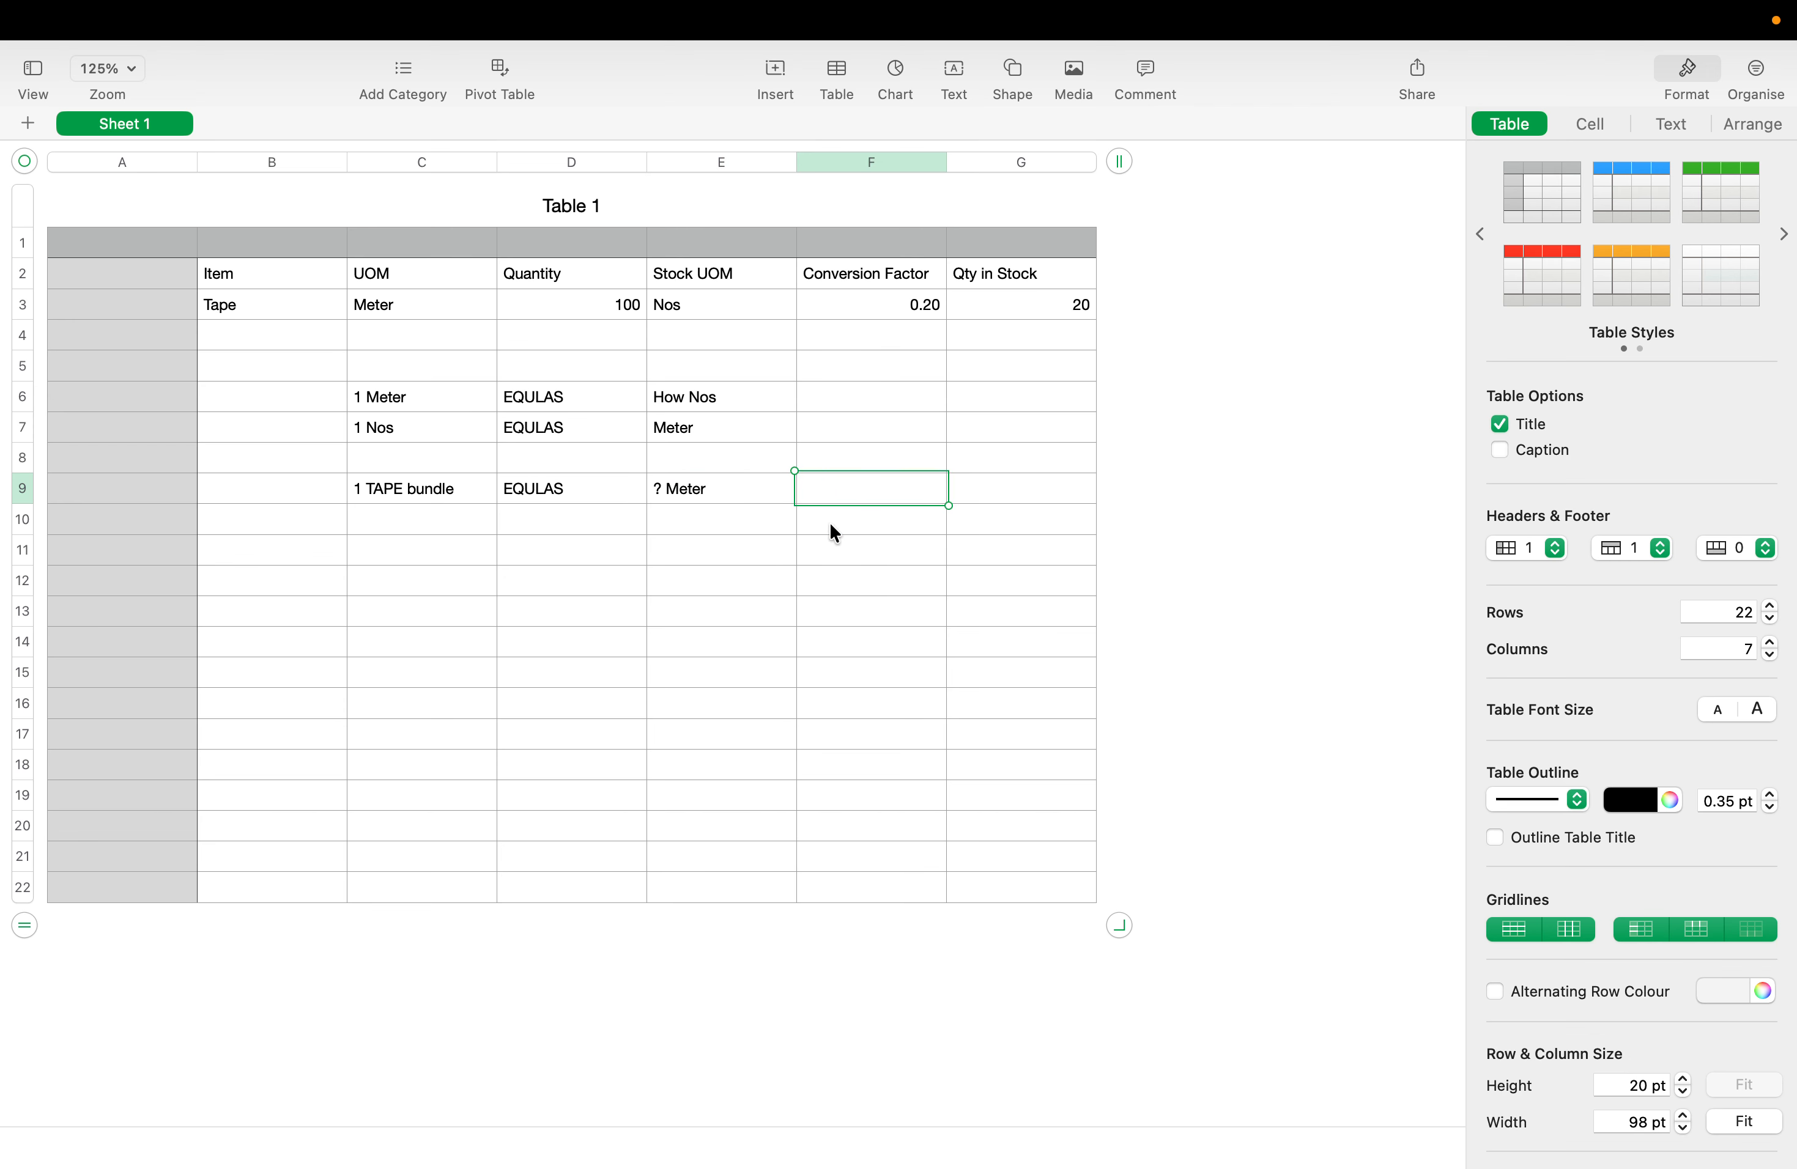
pyautogui.write('100 Meter')
pyautogui.press('Return')
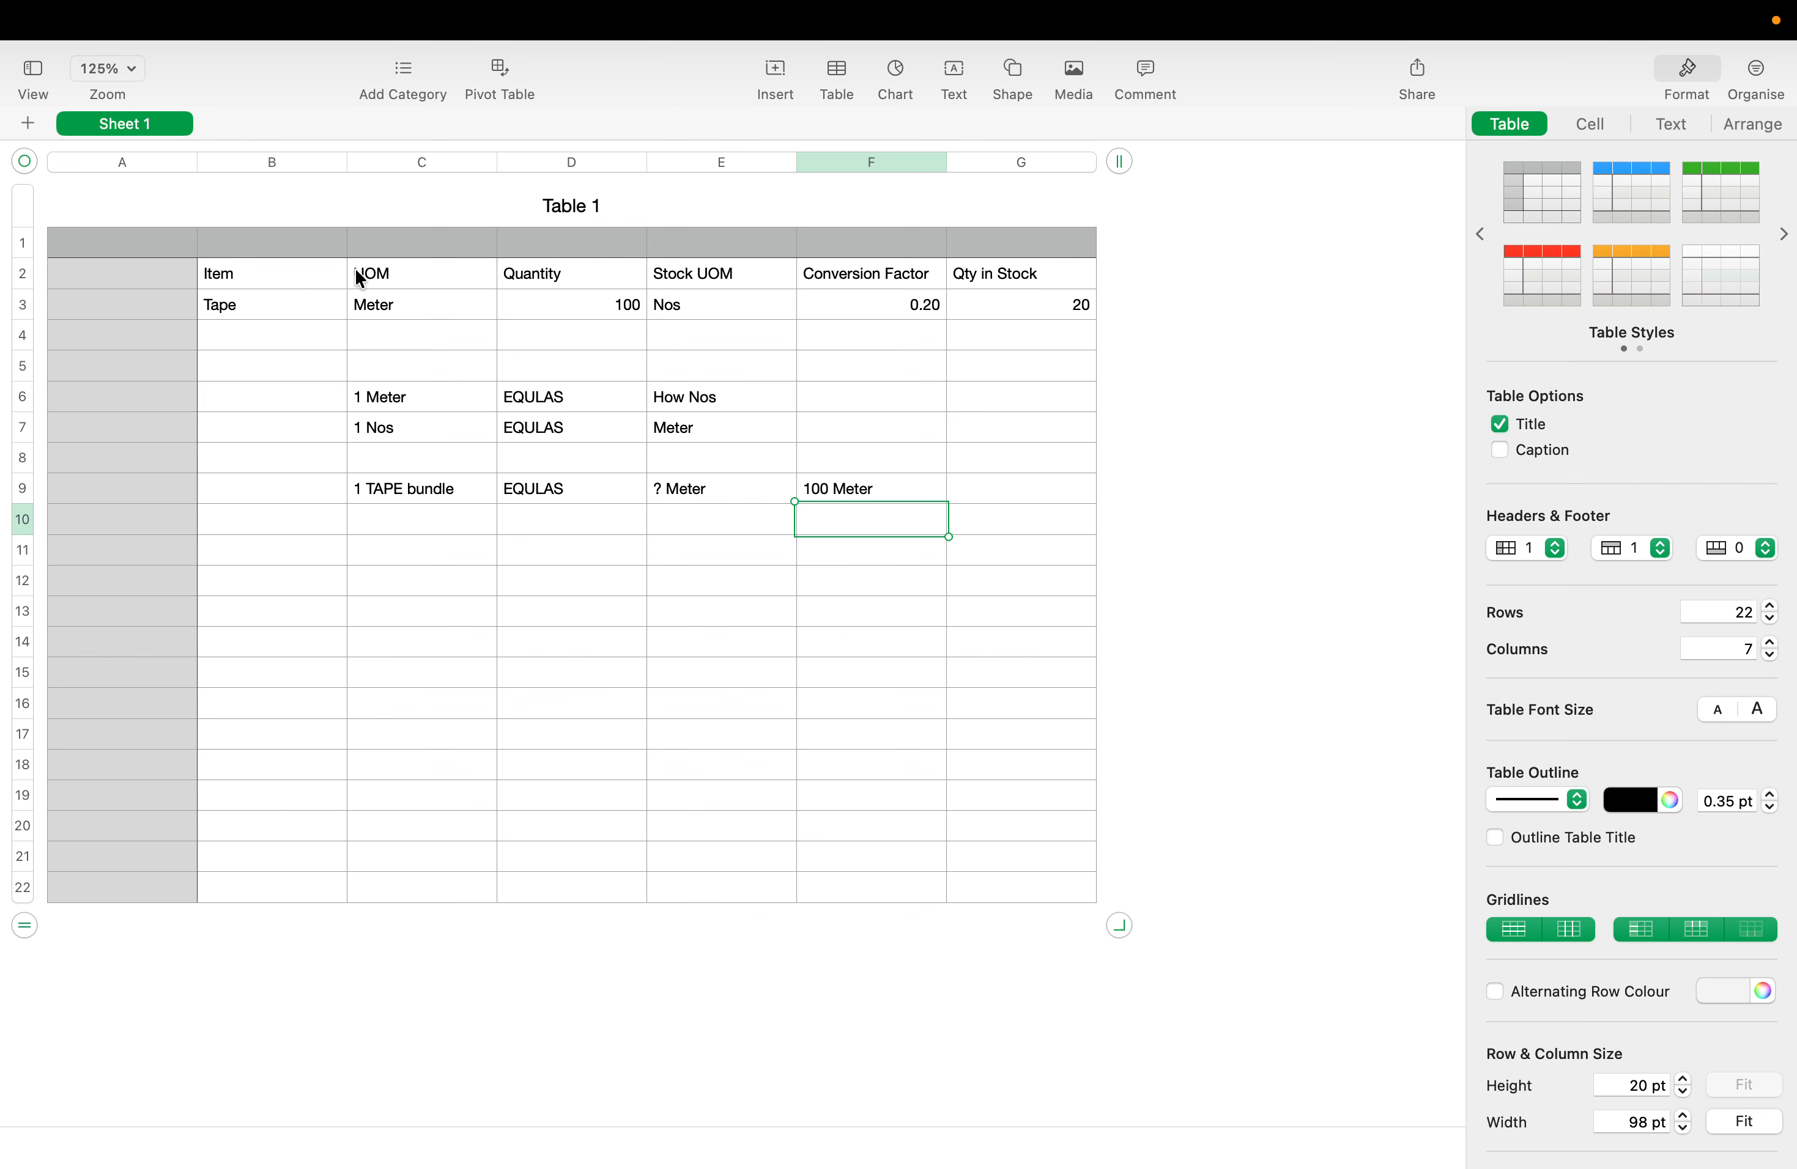
# Fill row 12 with "100 Meter" in column C, "EQULAS" in column D and "1 NOs" in column E
pyautogui.click(446, 592)
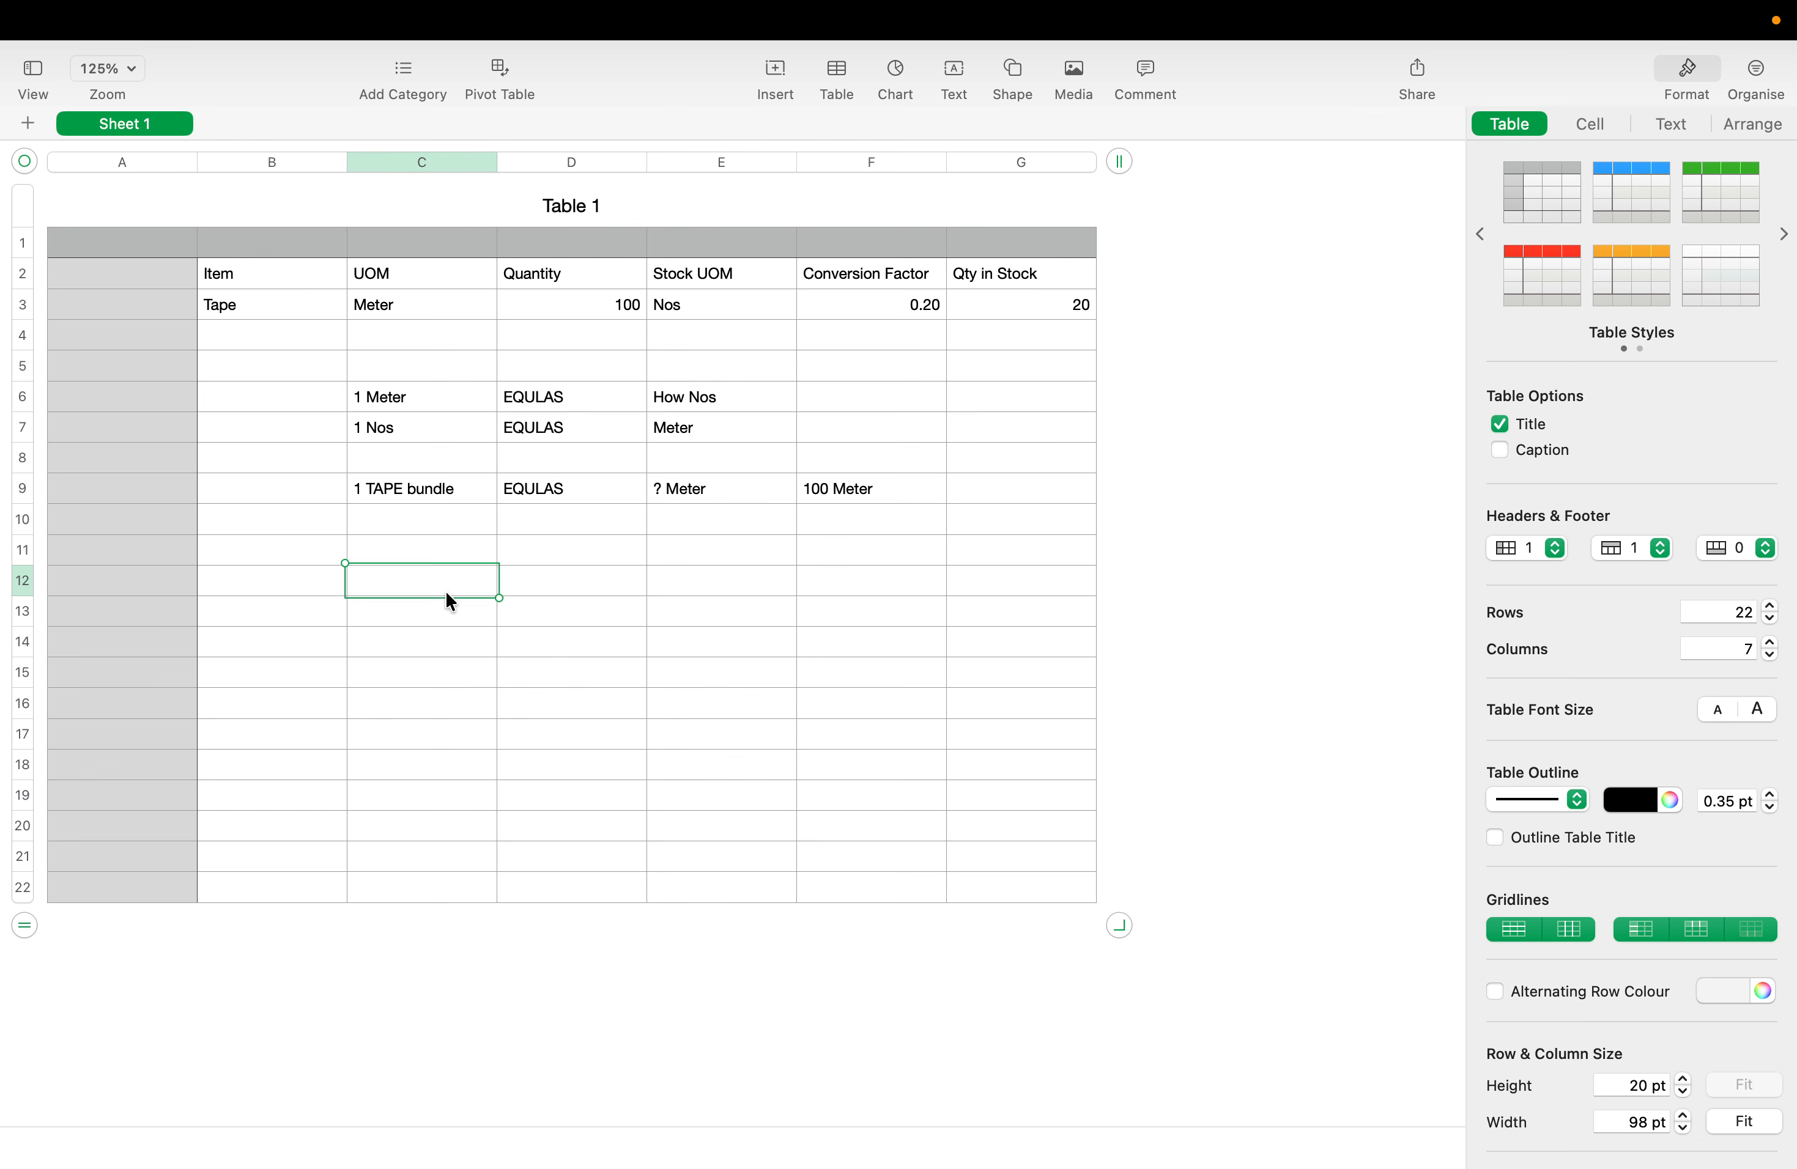
pyautogui.write('100 Meter')
pyautogui.click(606, 577)
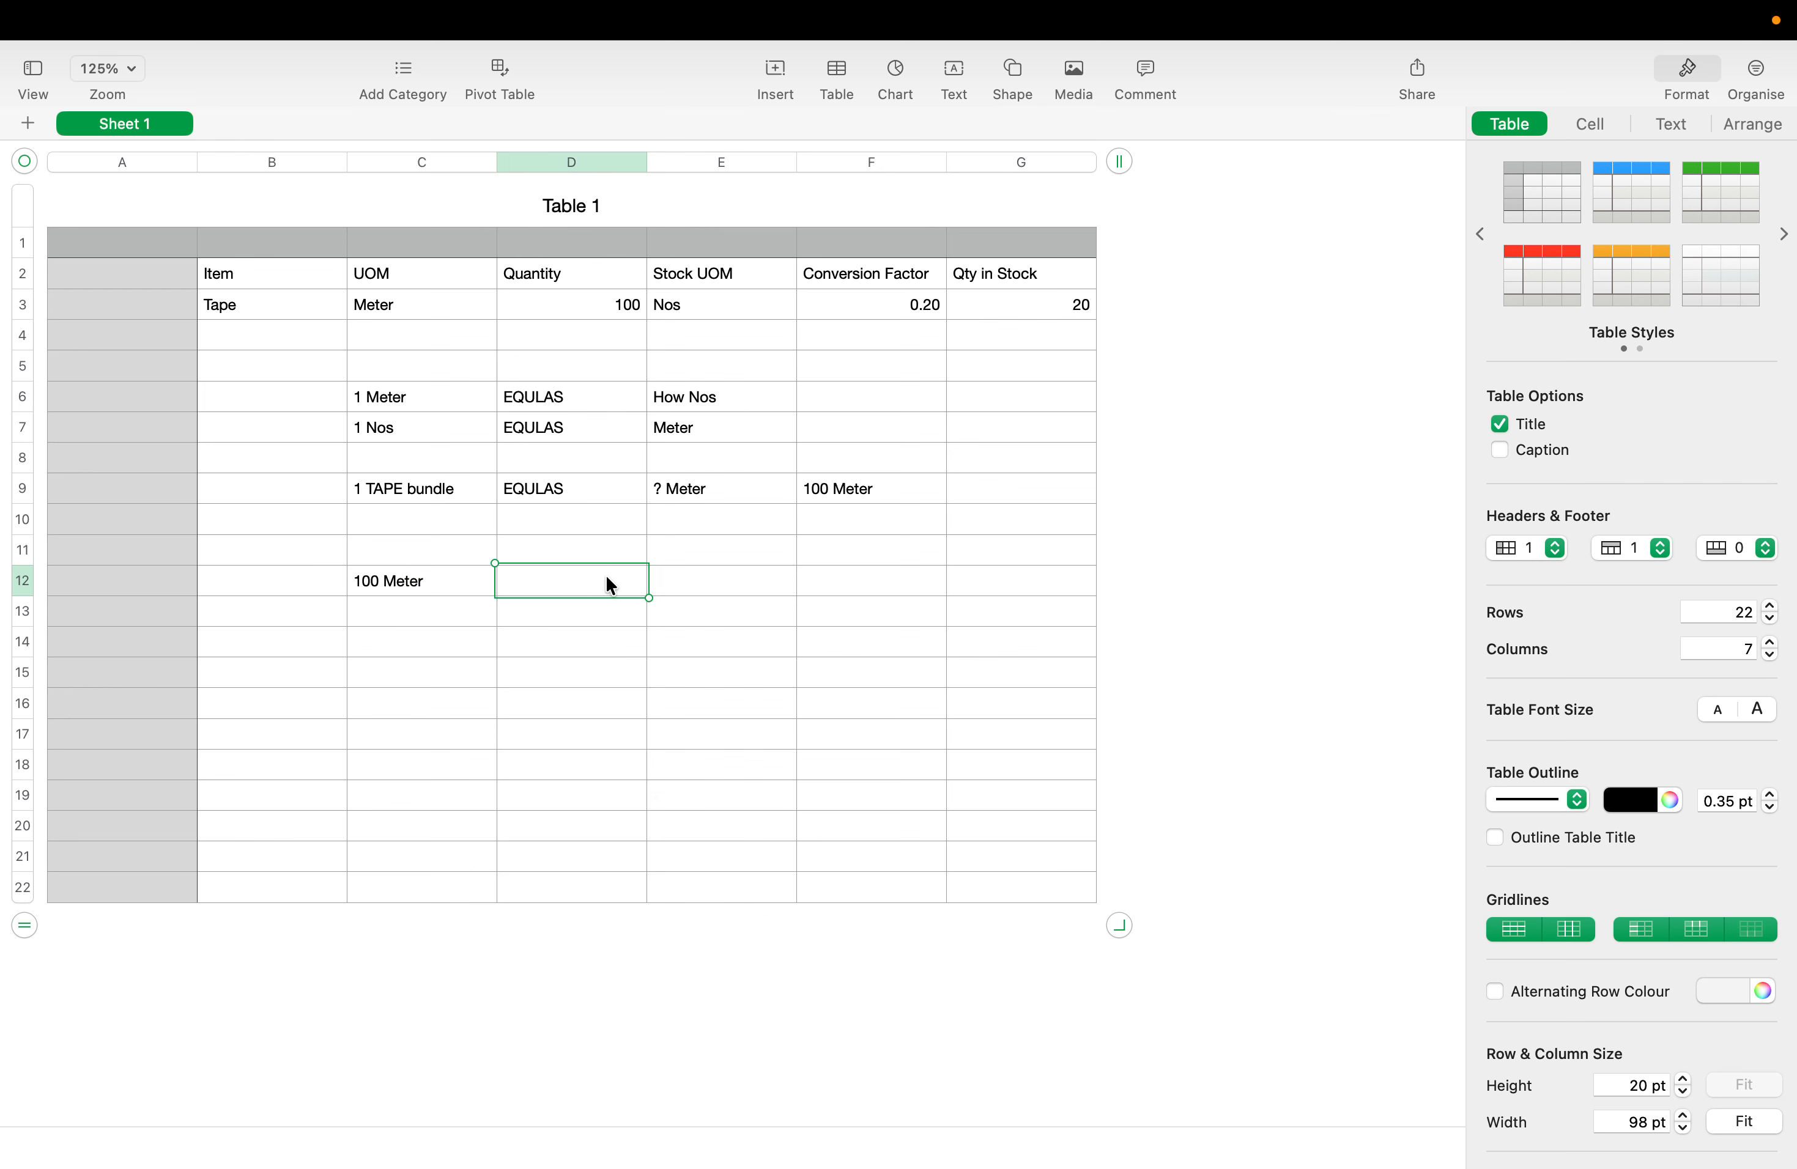
pyautogui.click(562, 489)
pyautogui.click(542, 589)
pyautogui.write('EQULAS')
pyautogui.click(723, 581)
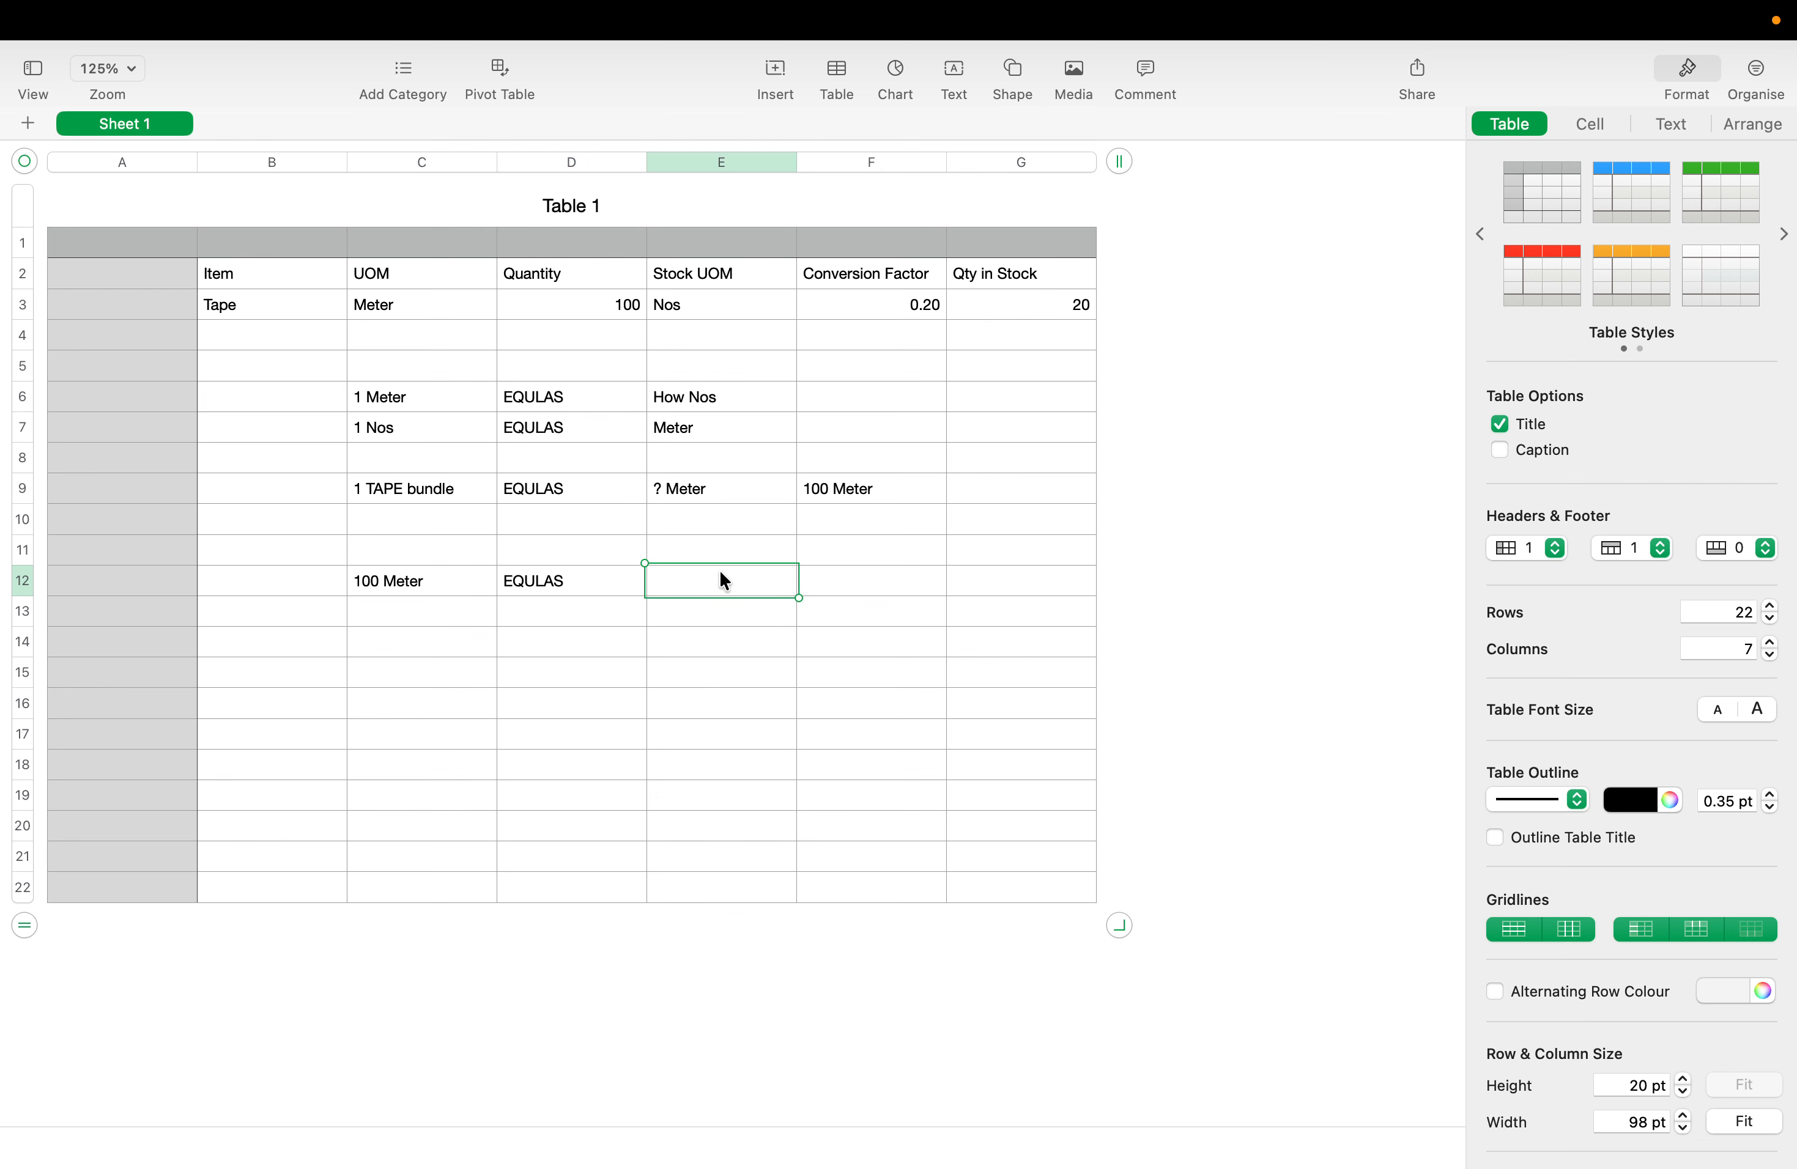
pyautogui.write('1 NOs')
# Fill row 13 with "1 Meter" in column C, "EQULAS" in column D and 0.01 in column E
pyautogui.click(418, 615)
pyautogui.write('1')
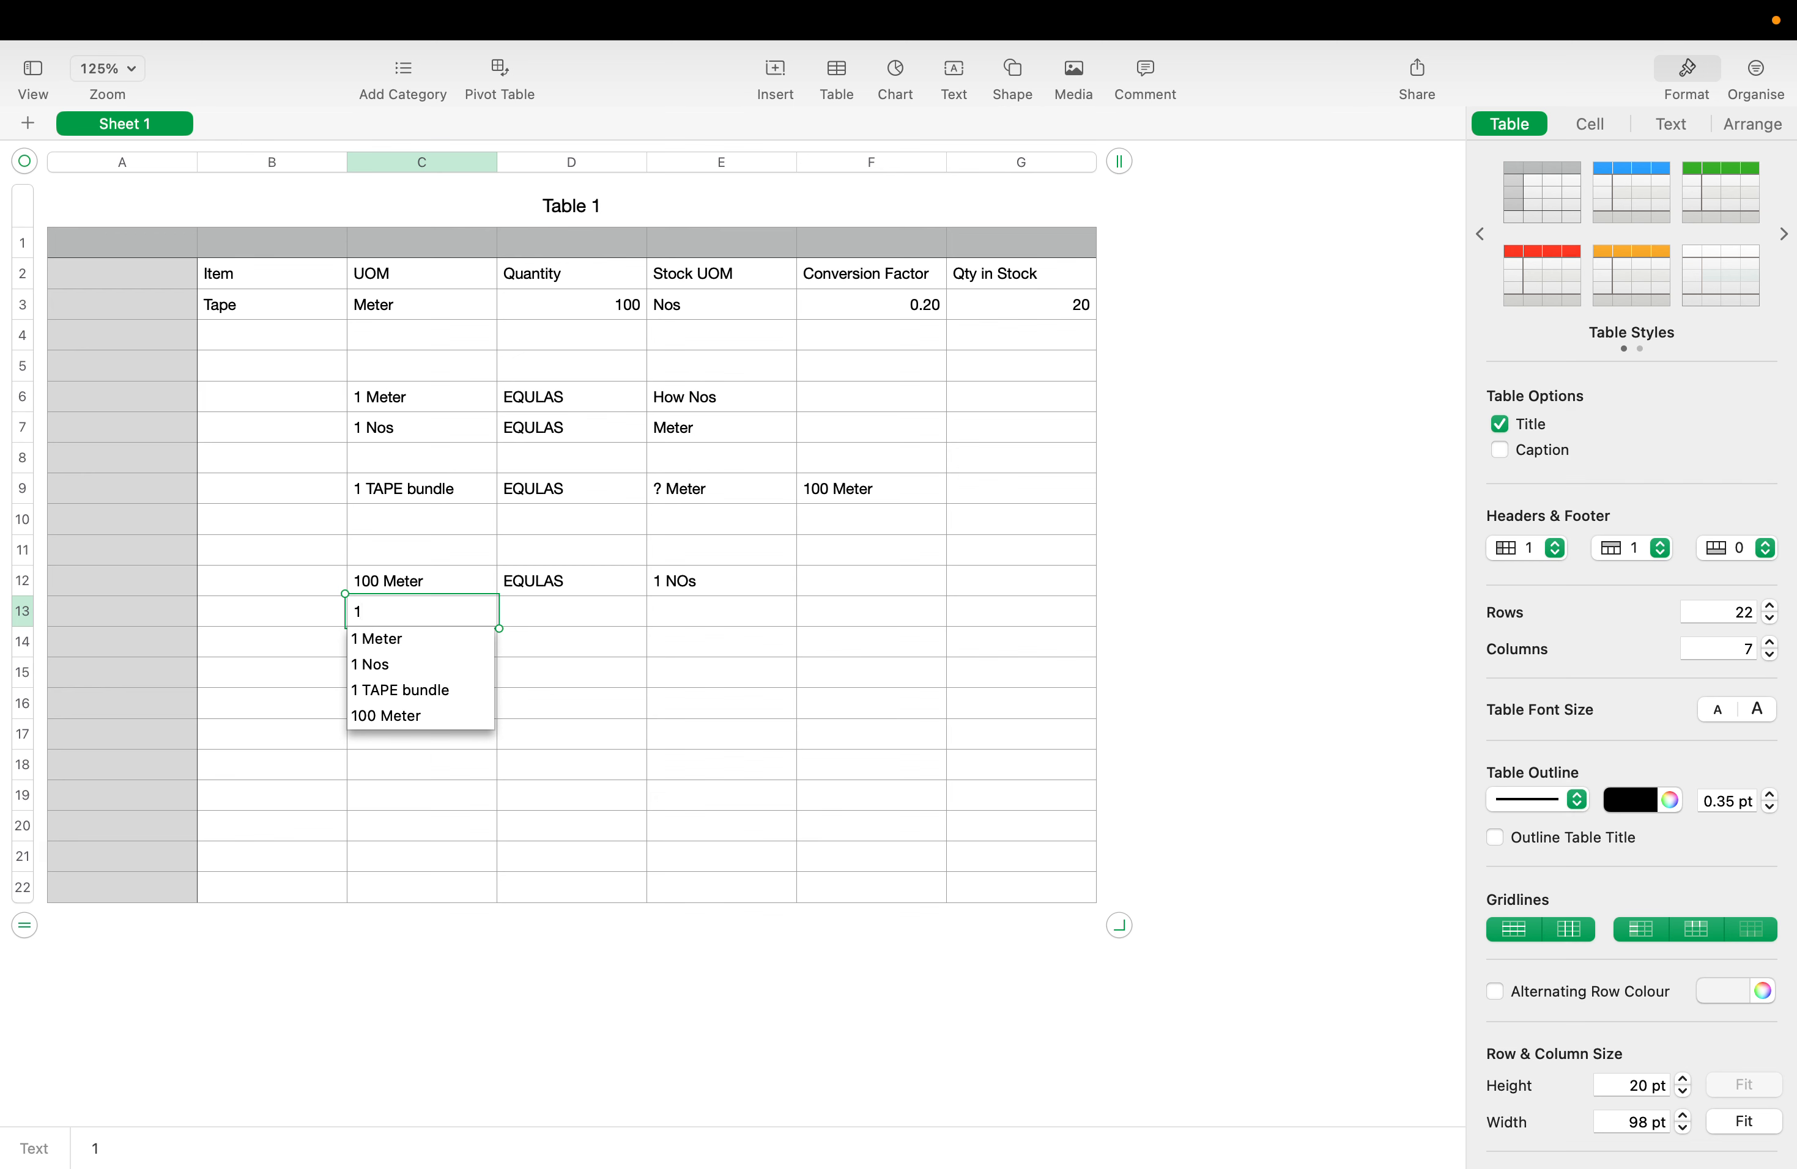
pyautogui.click(408, 640)
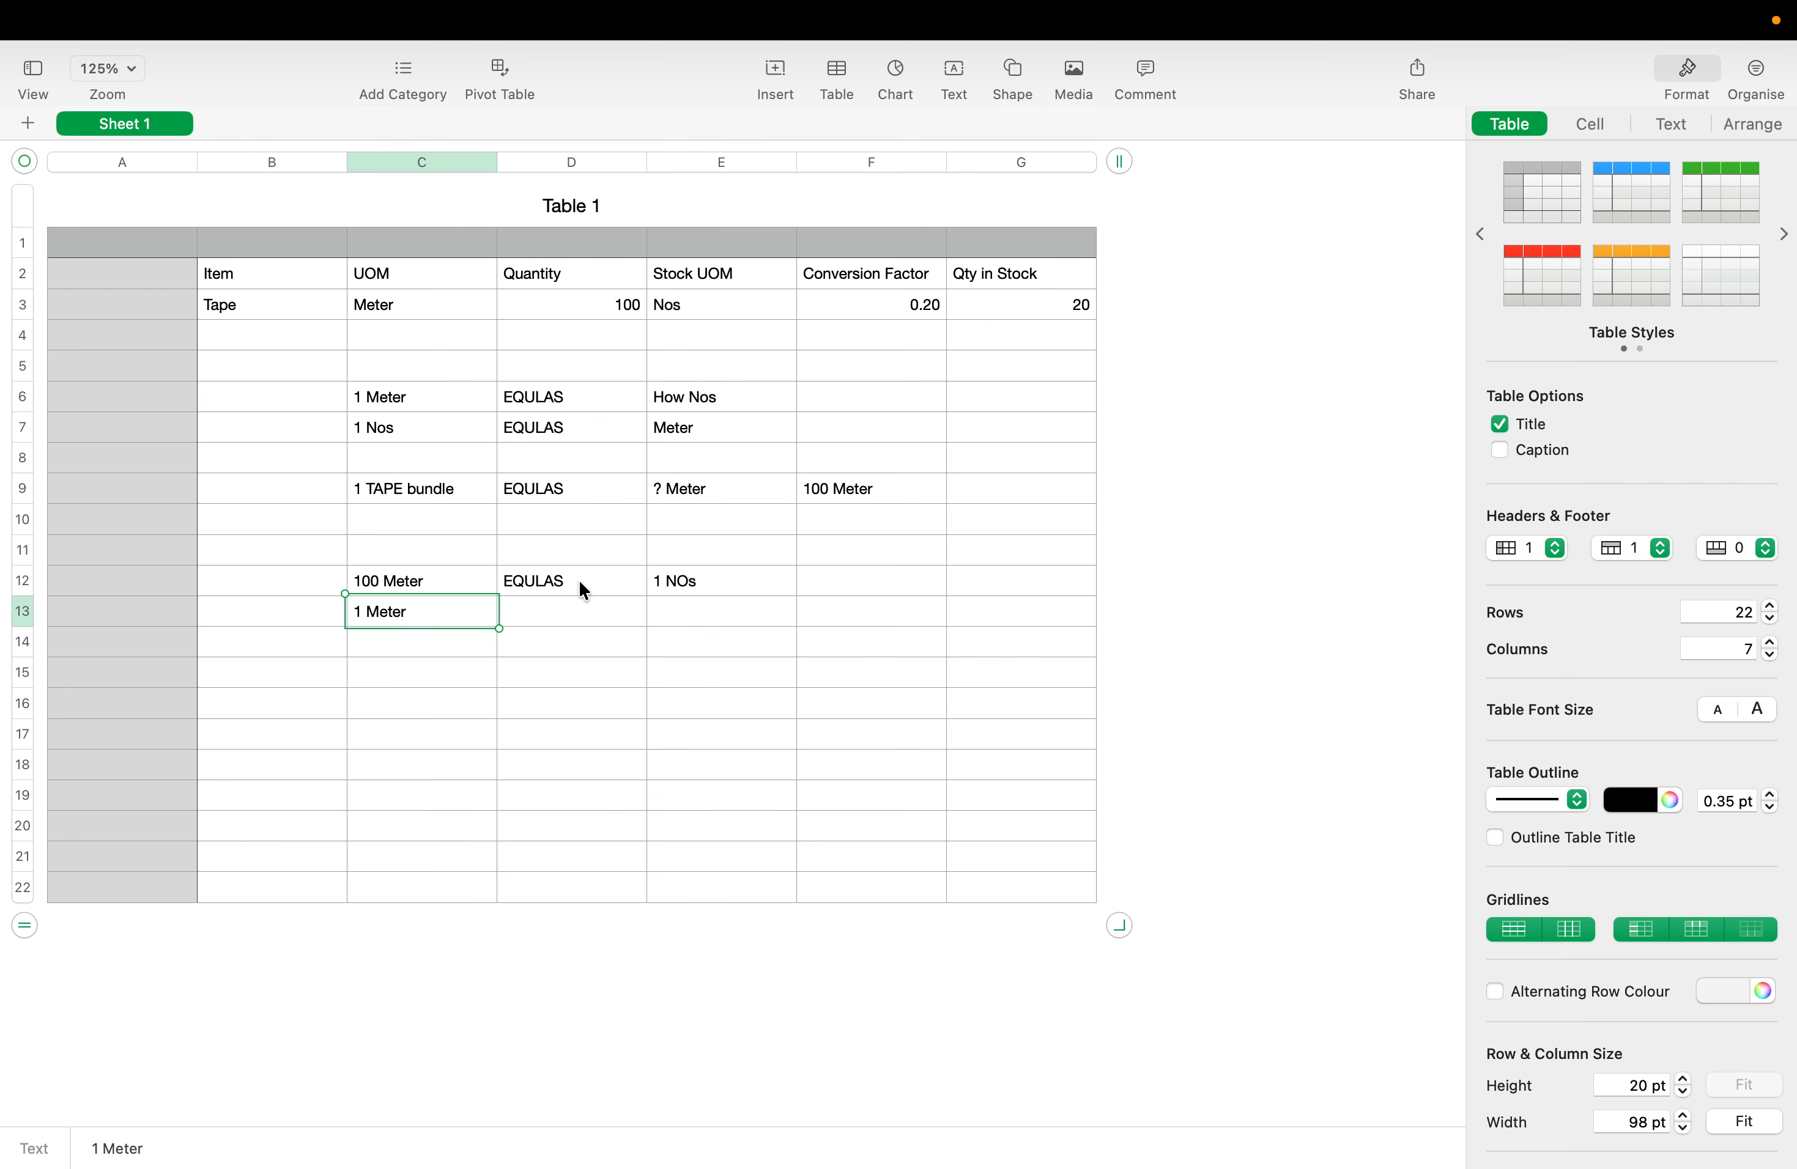
pyautogui.click(579, 579)
pyautogui.click(559, 623)
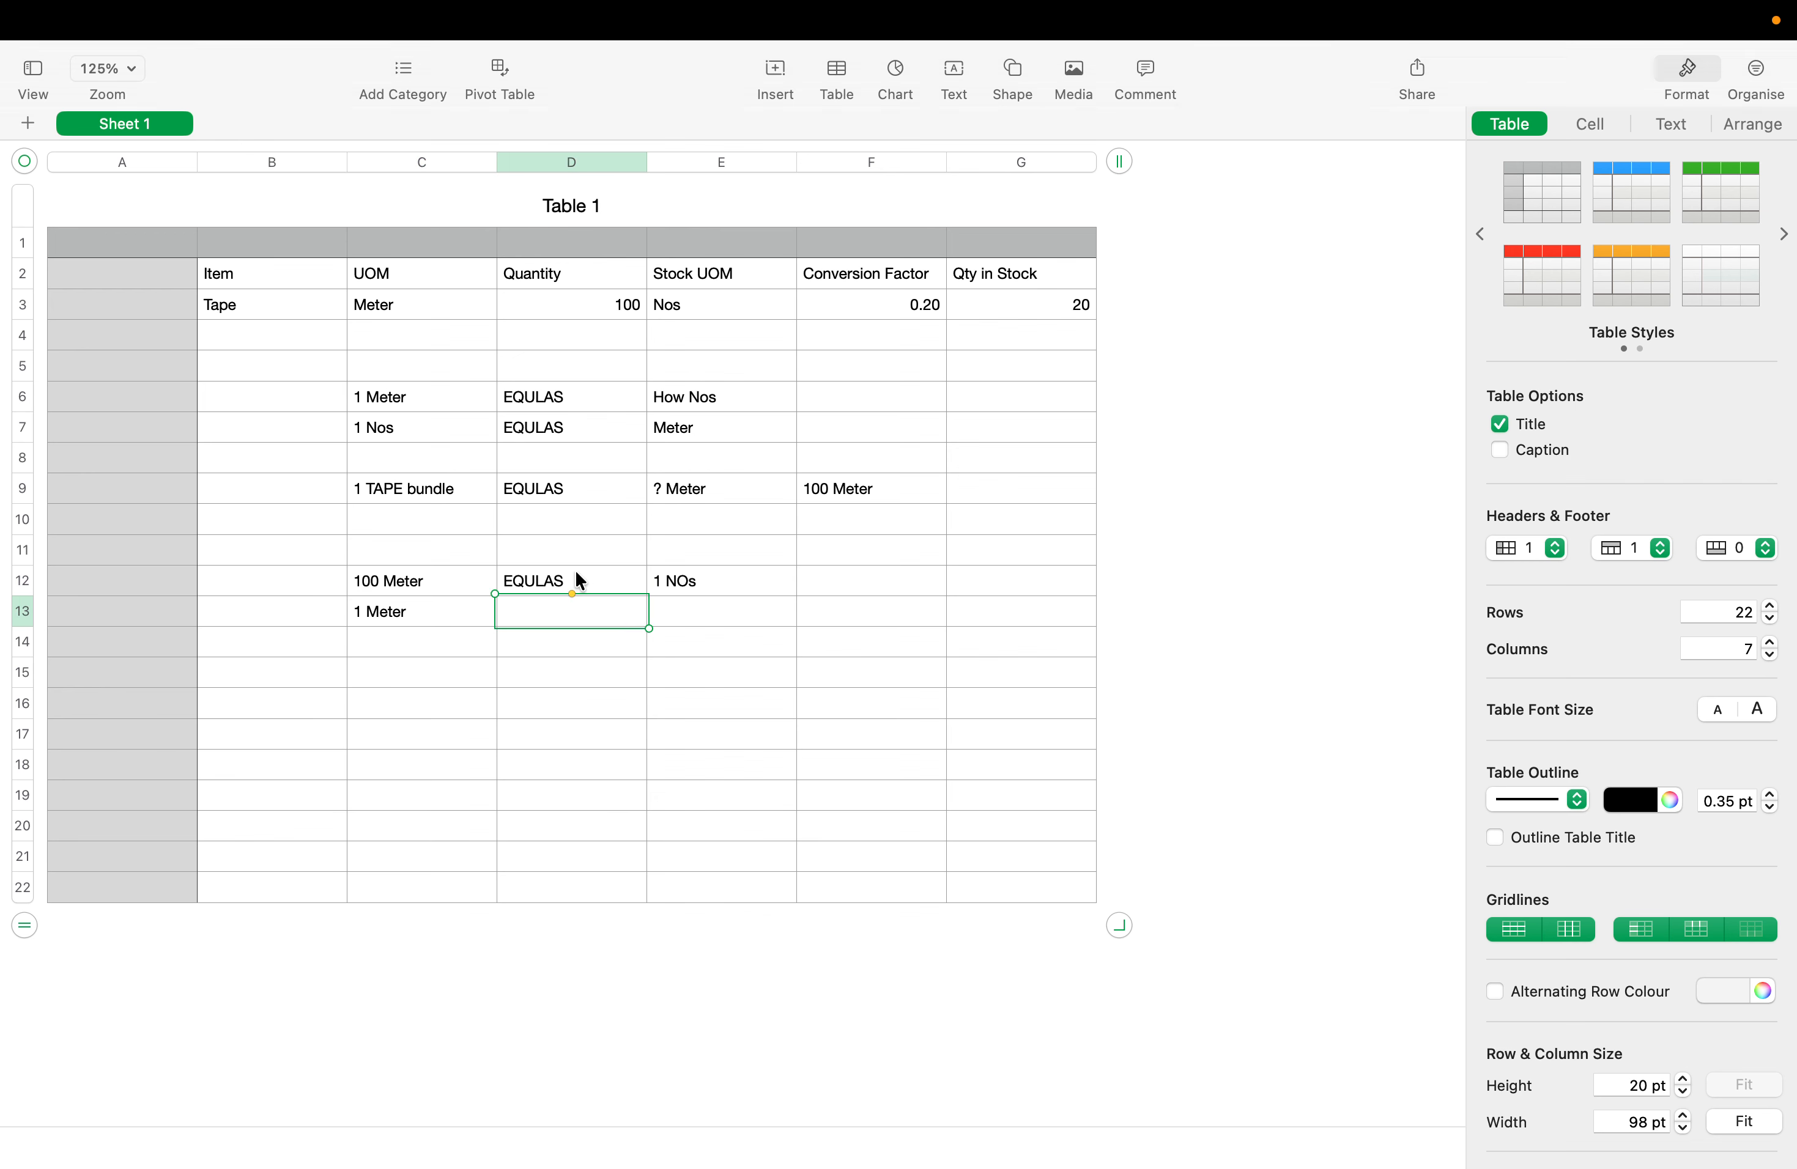
pyautogui.write('EQULAS')
pyautogui.click(687, 603)
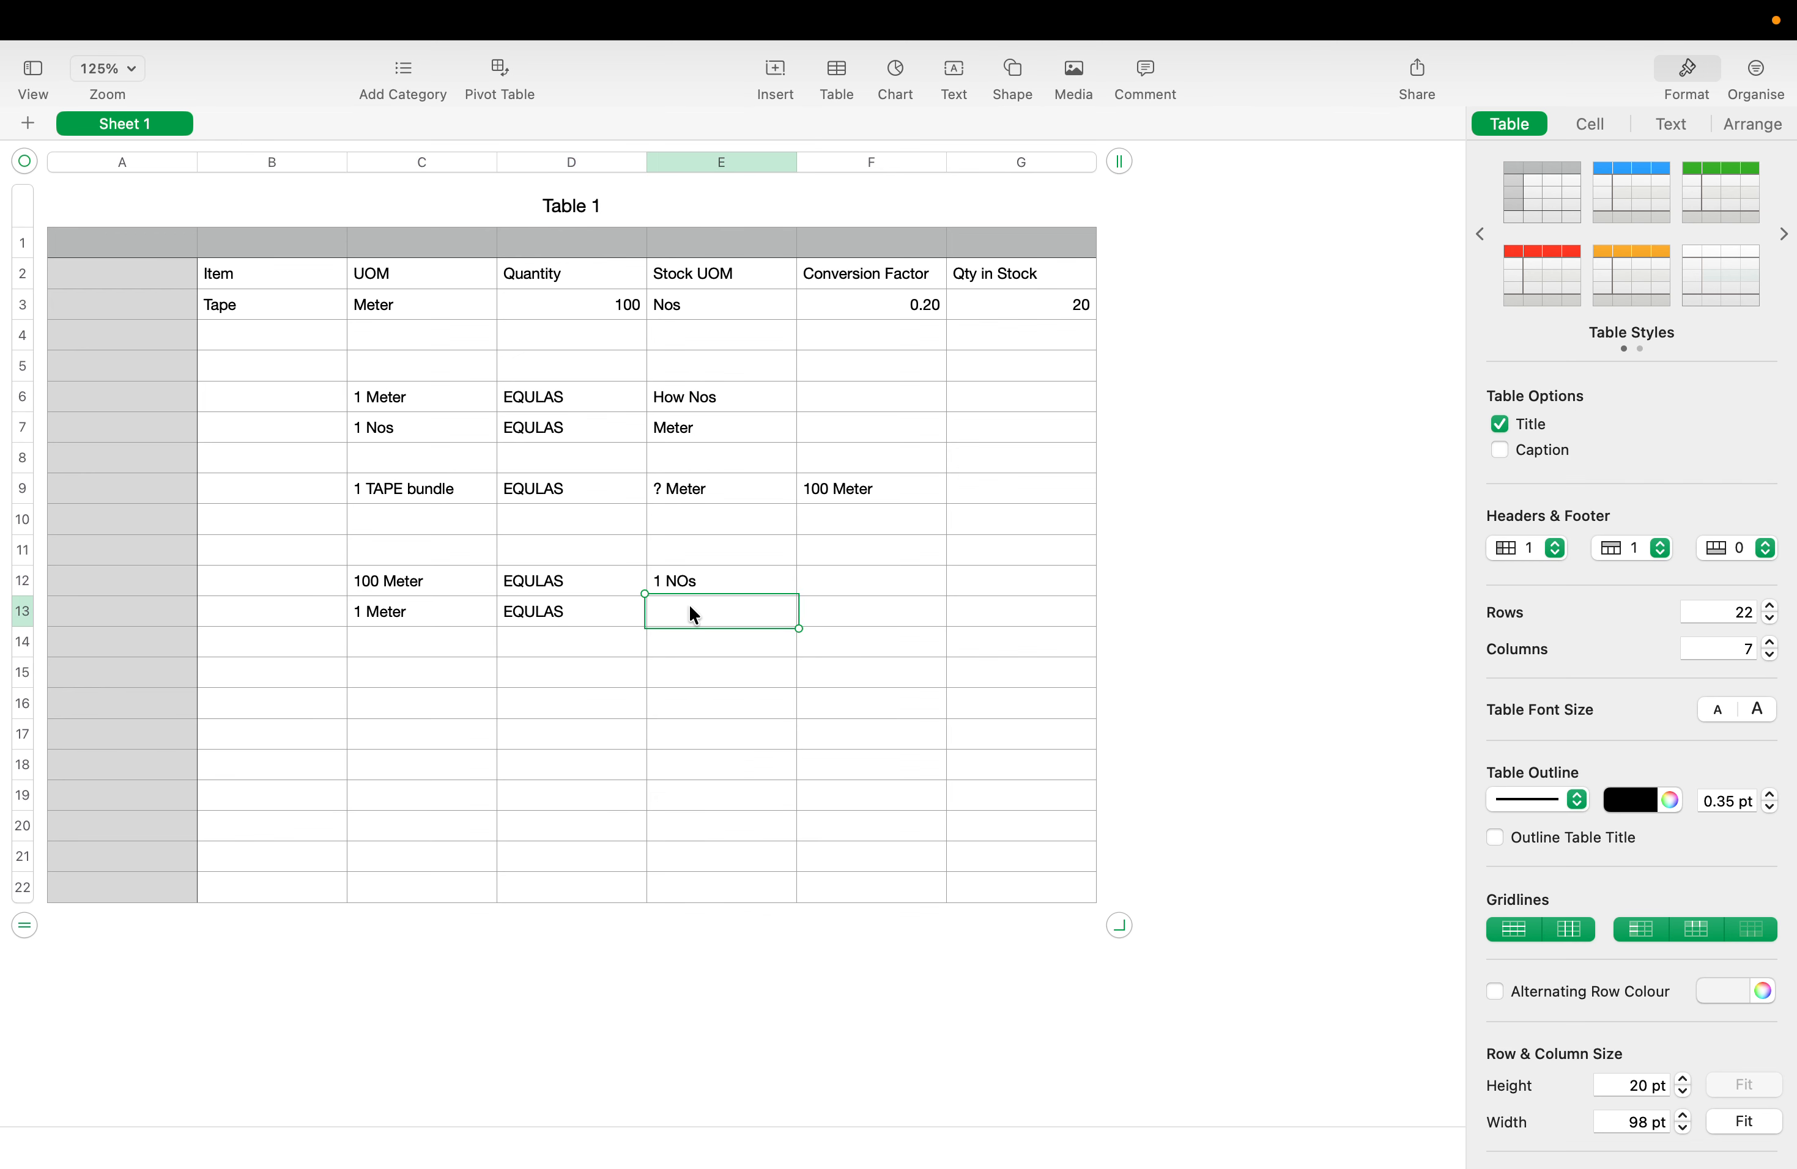
pyautogui.write('.01')
pyautogui.click(851, 622)
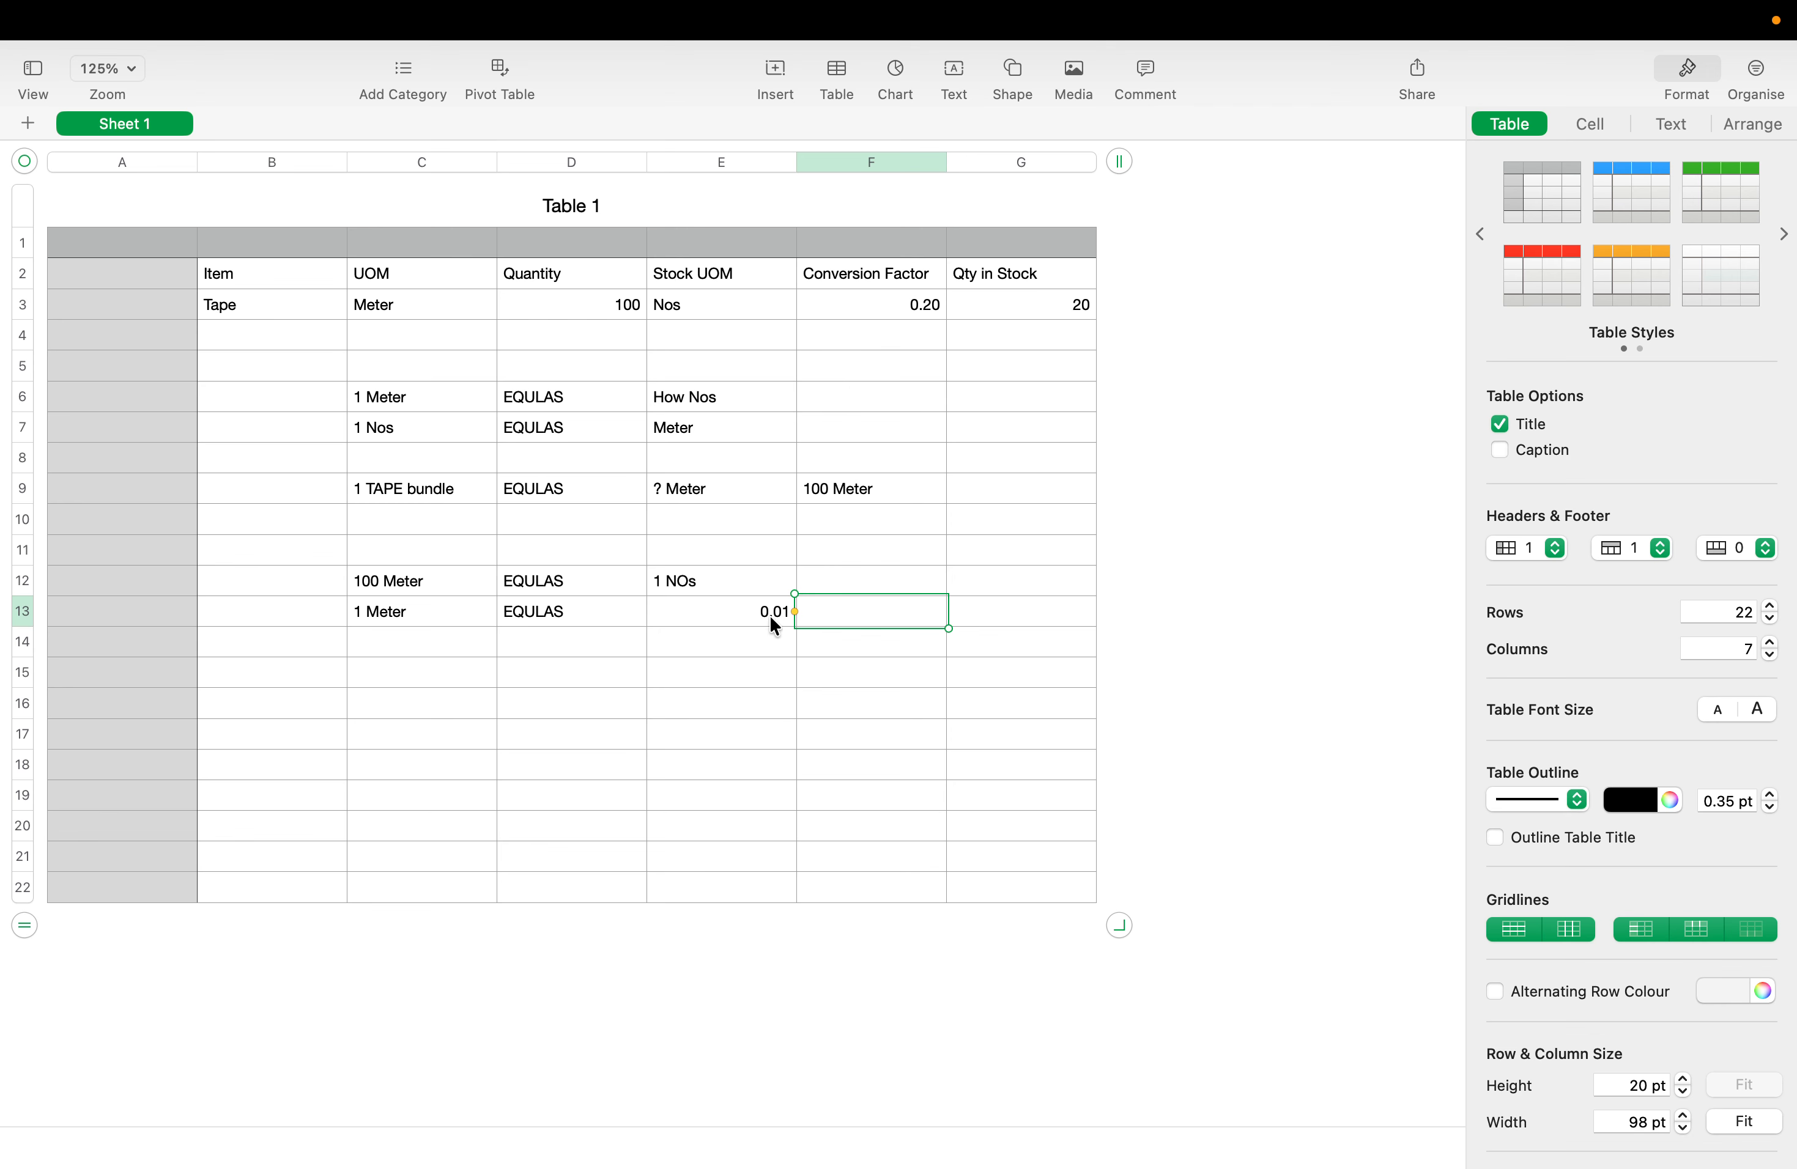
# Set the Tape row's conversion factor in cell F3 to 0.01
pyautogui.click(934, 307)
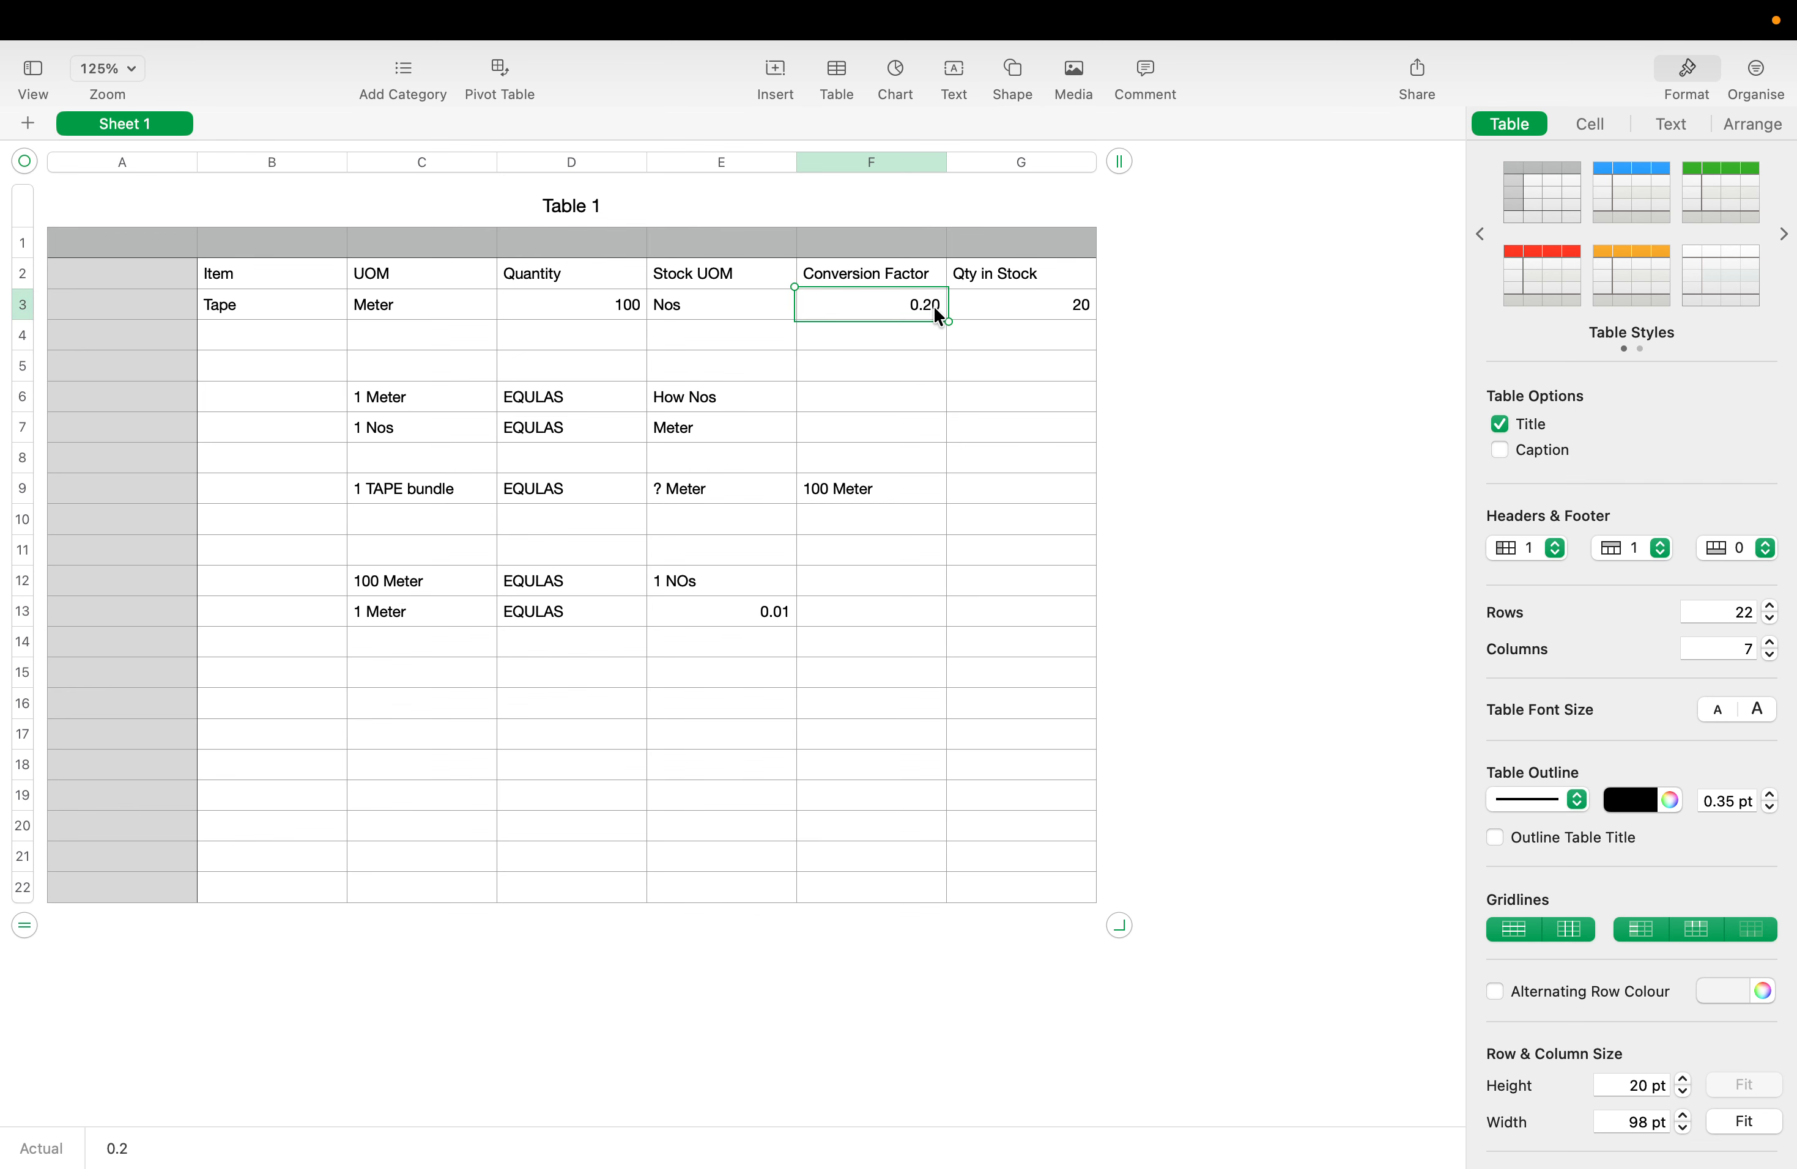
pyautogui.press('BackSpace')
pyautogui.write('0,01')
pyautogui.click(453, 669)
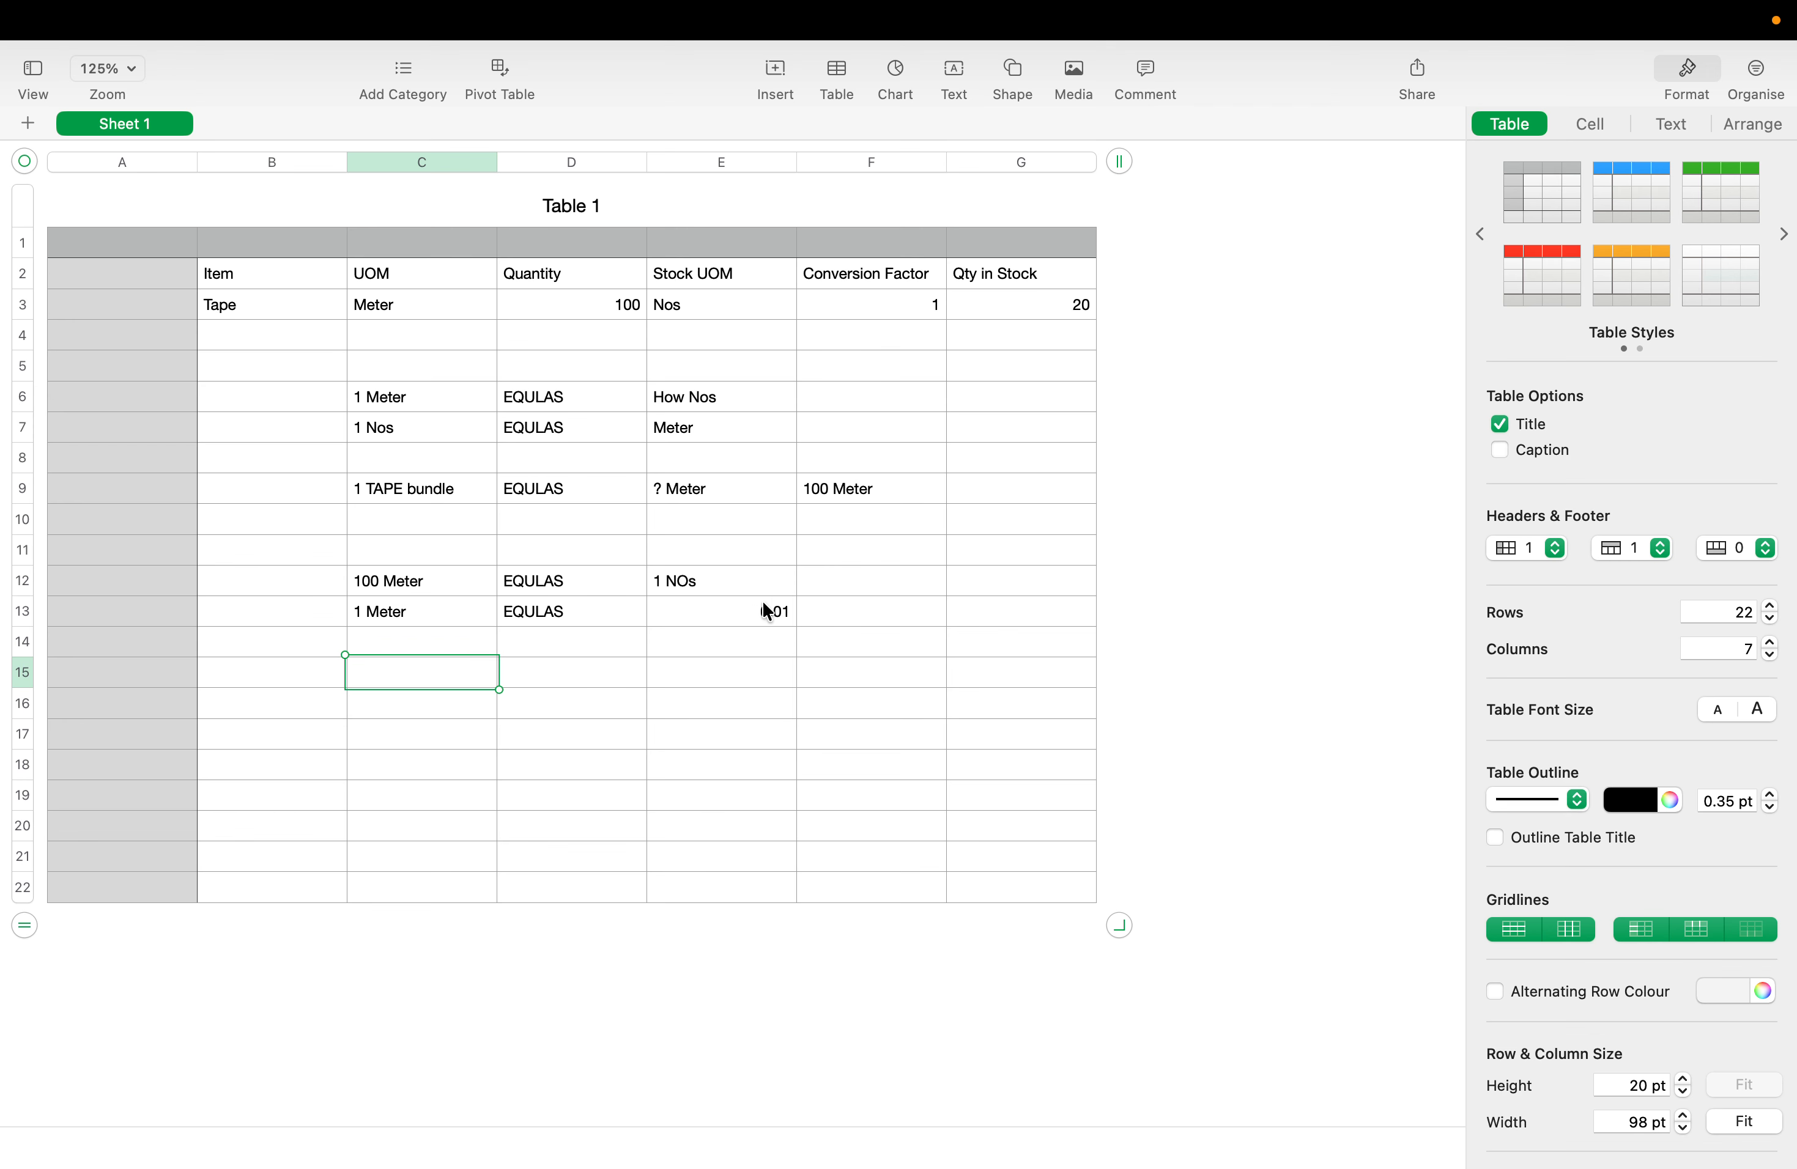
pyautogui.click(915, 316)
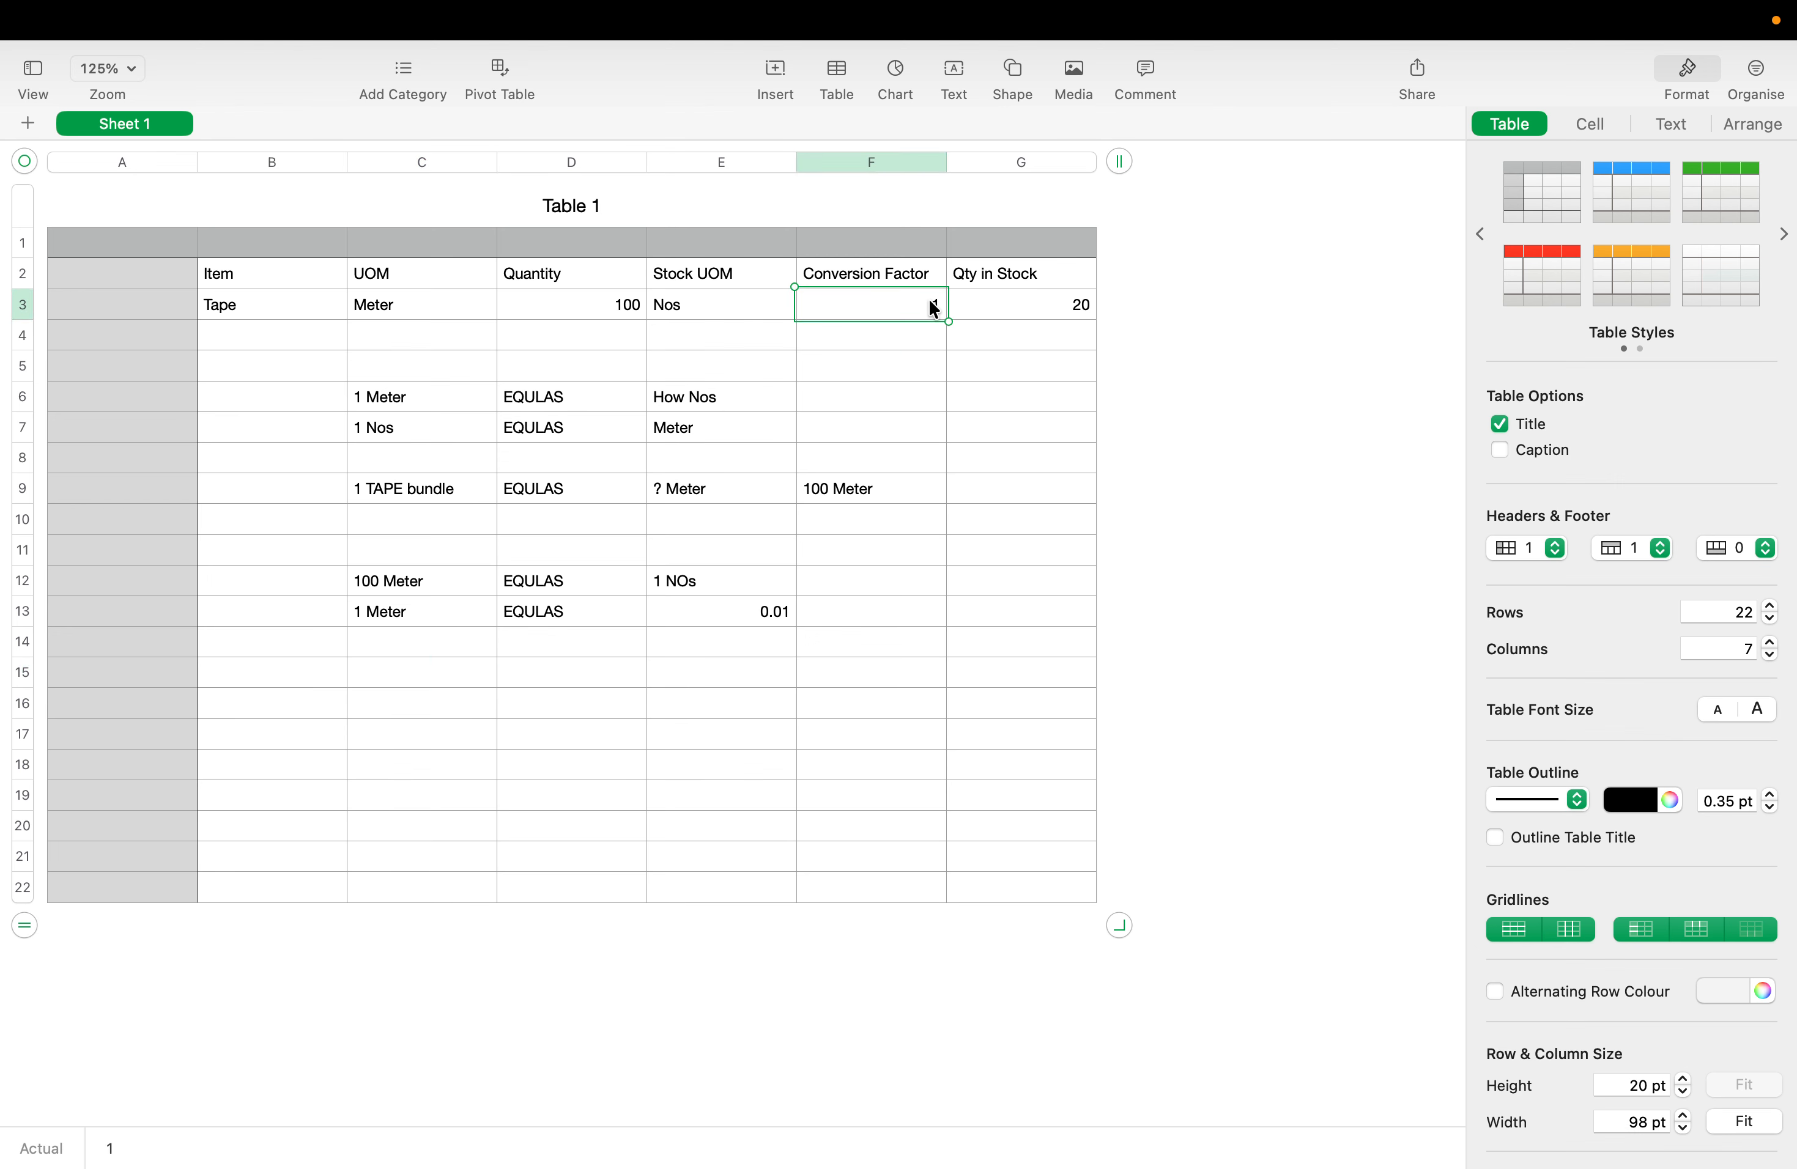
pyautogui.write('0.01')
pyautogui.click(882, 375)
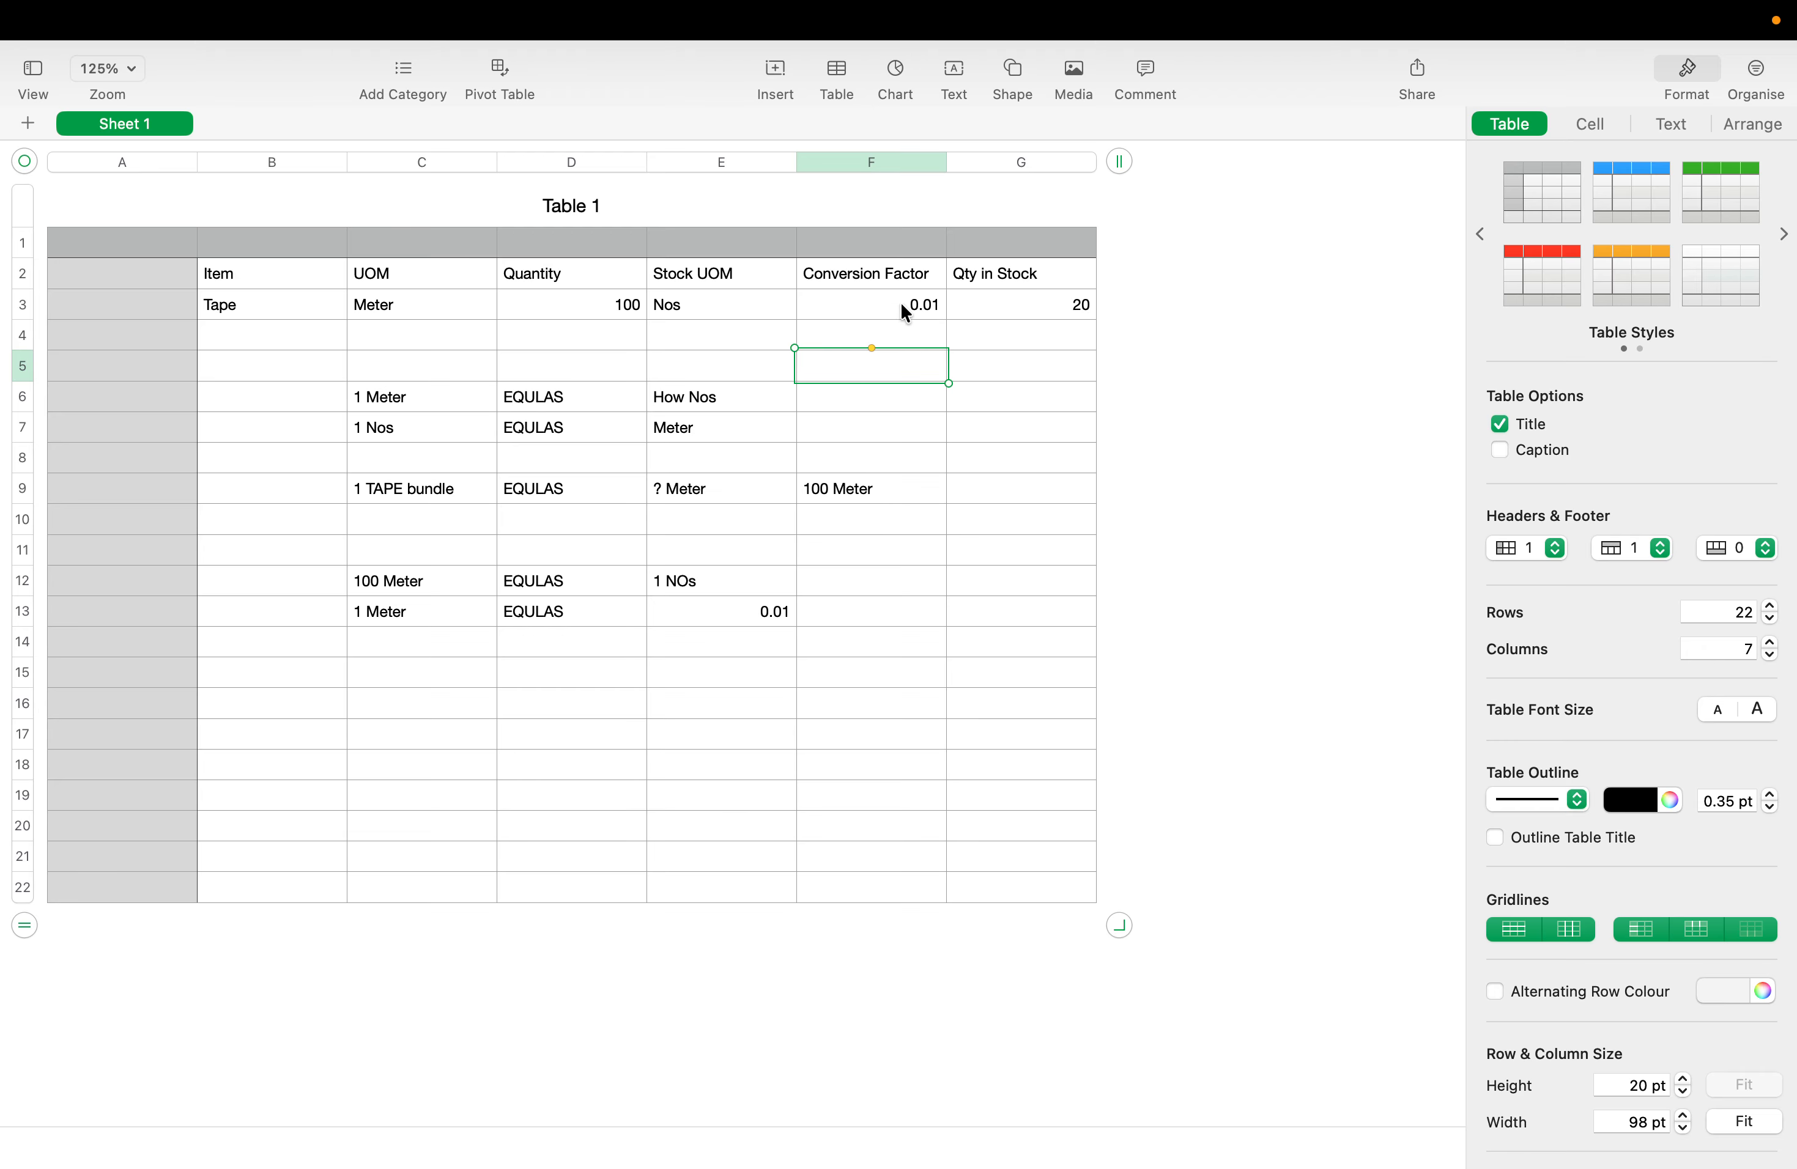
# Switch to the New Purchase Order window and clear the Tape Taflon row's UOM conversion factor
pyautogui.hotkey('ctrl', 'Up')
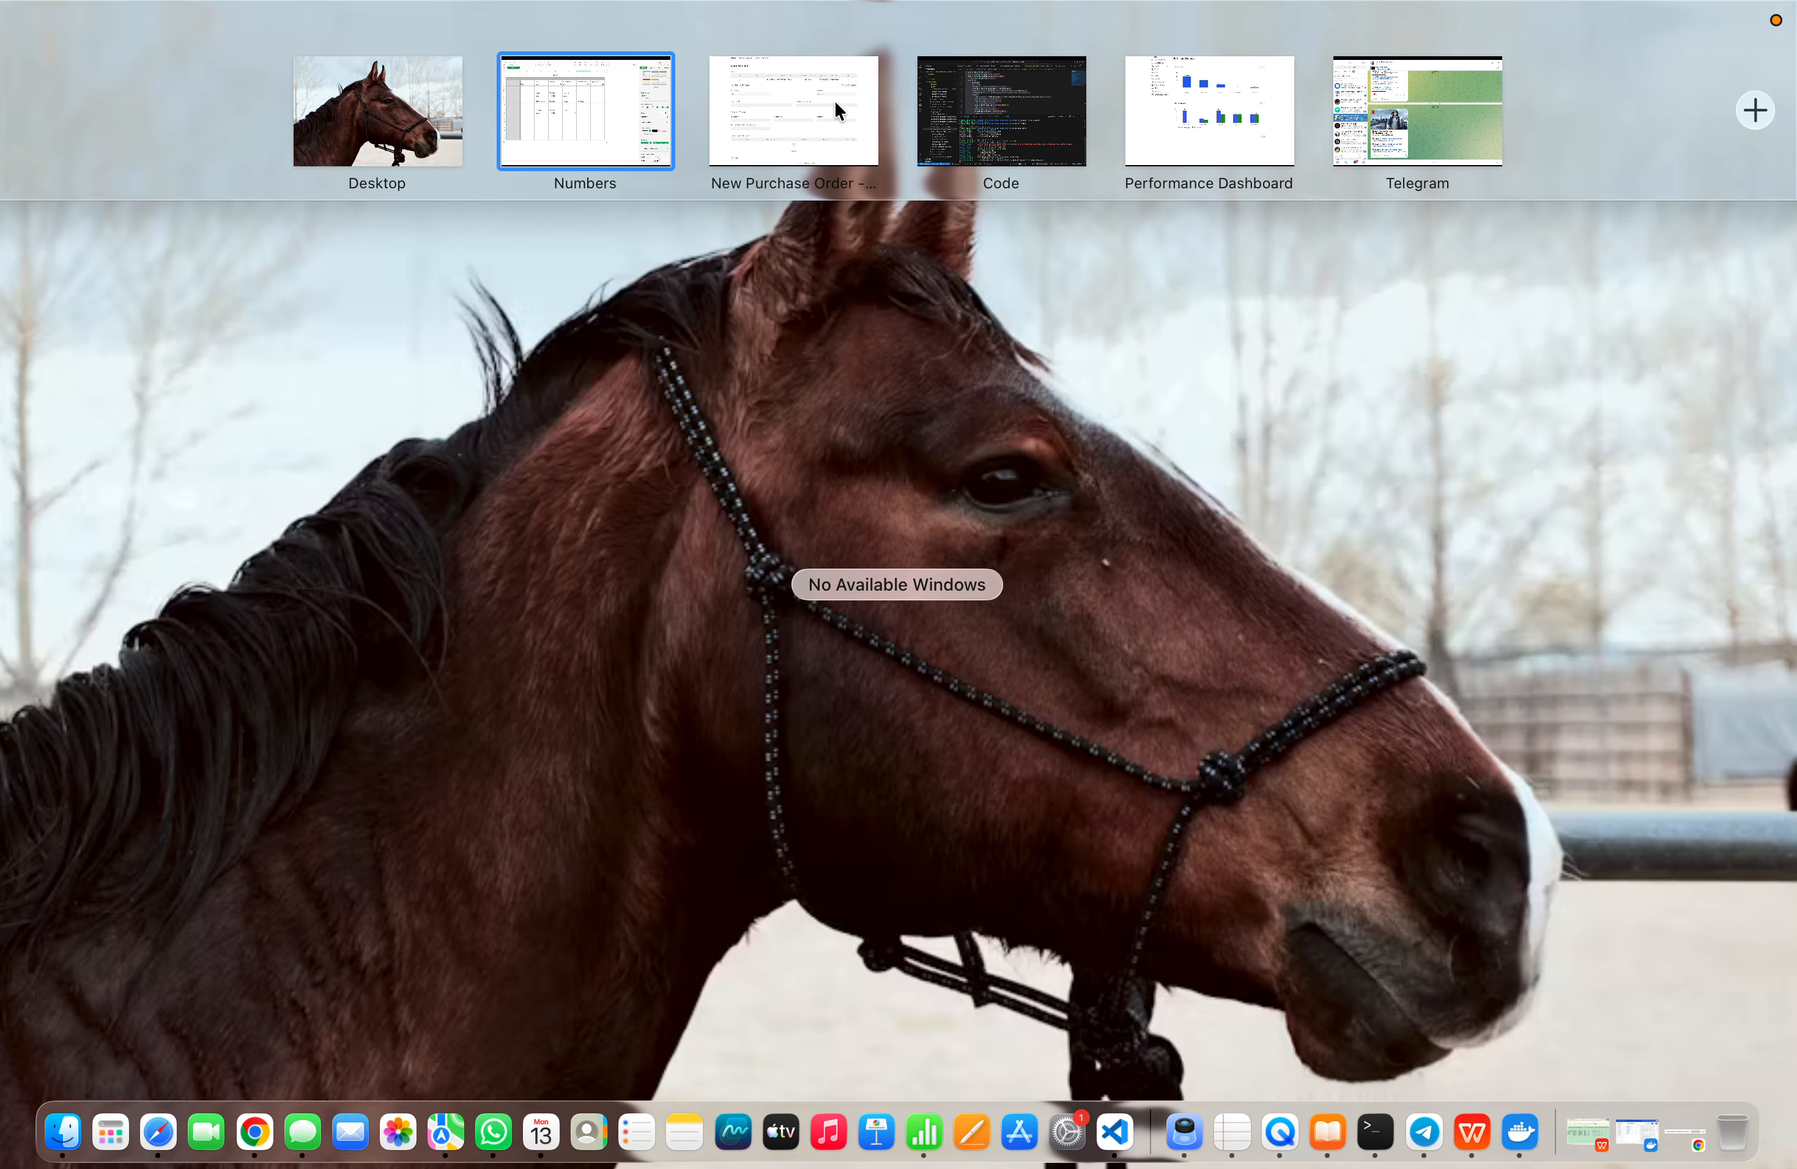
pyautogui.click(835, 102)
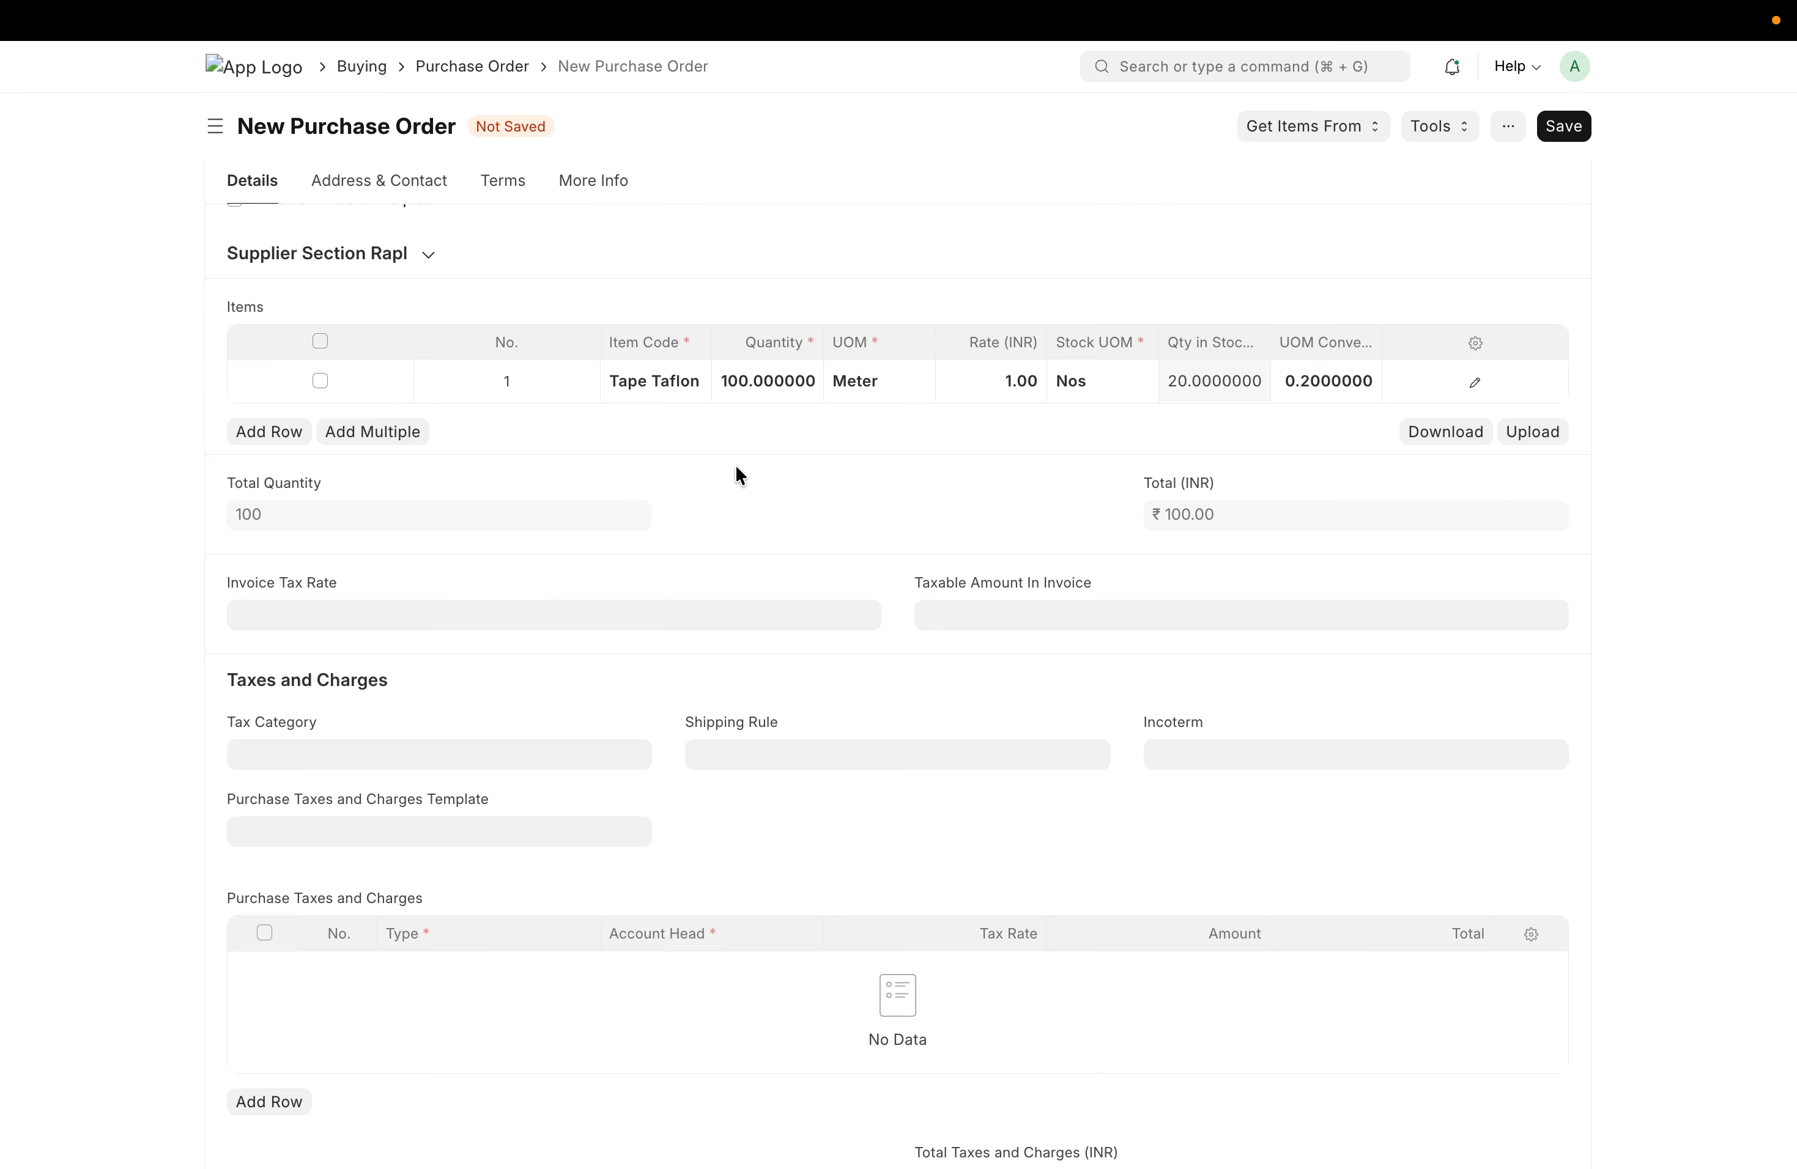
pyautogui.click(1379, 380)
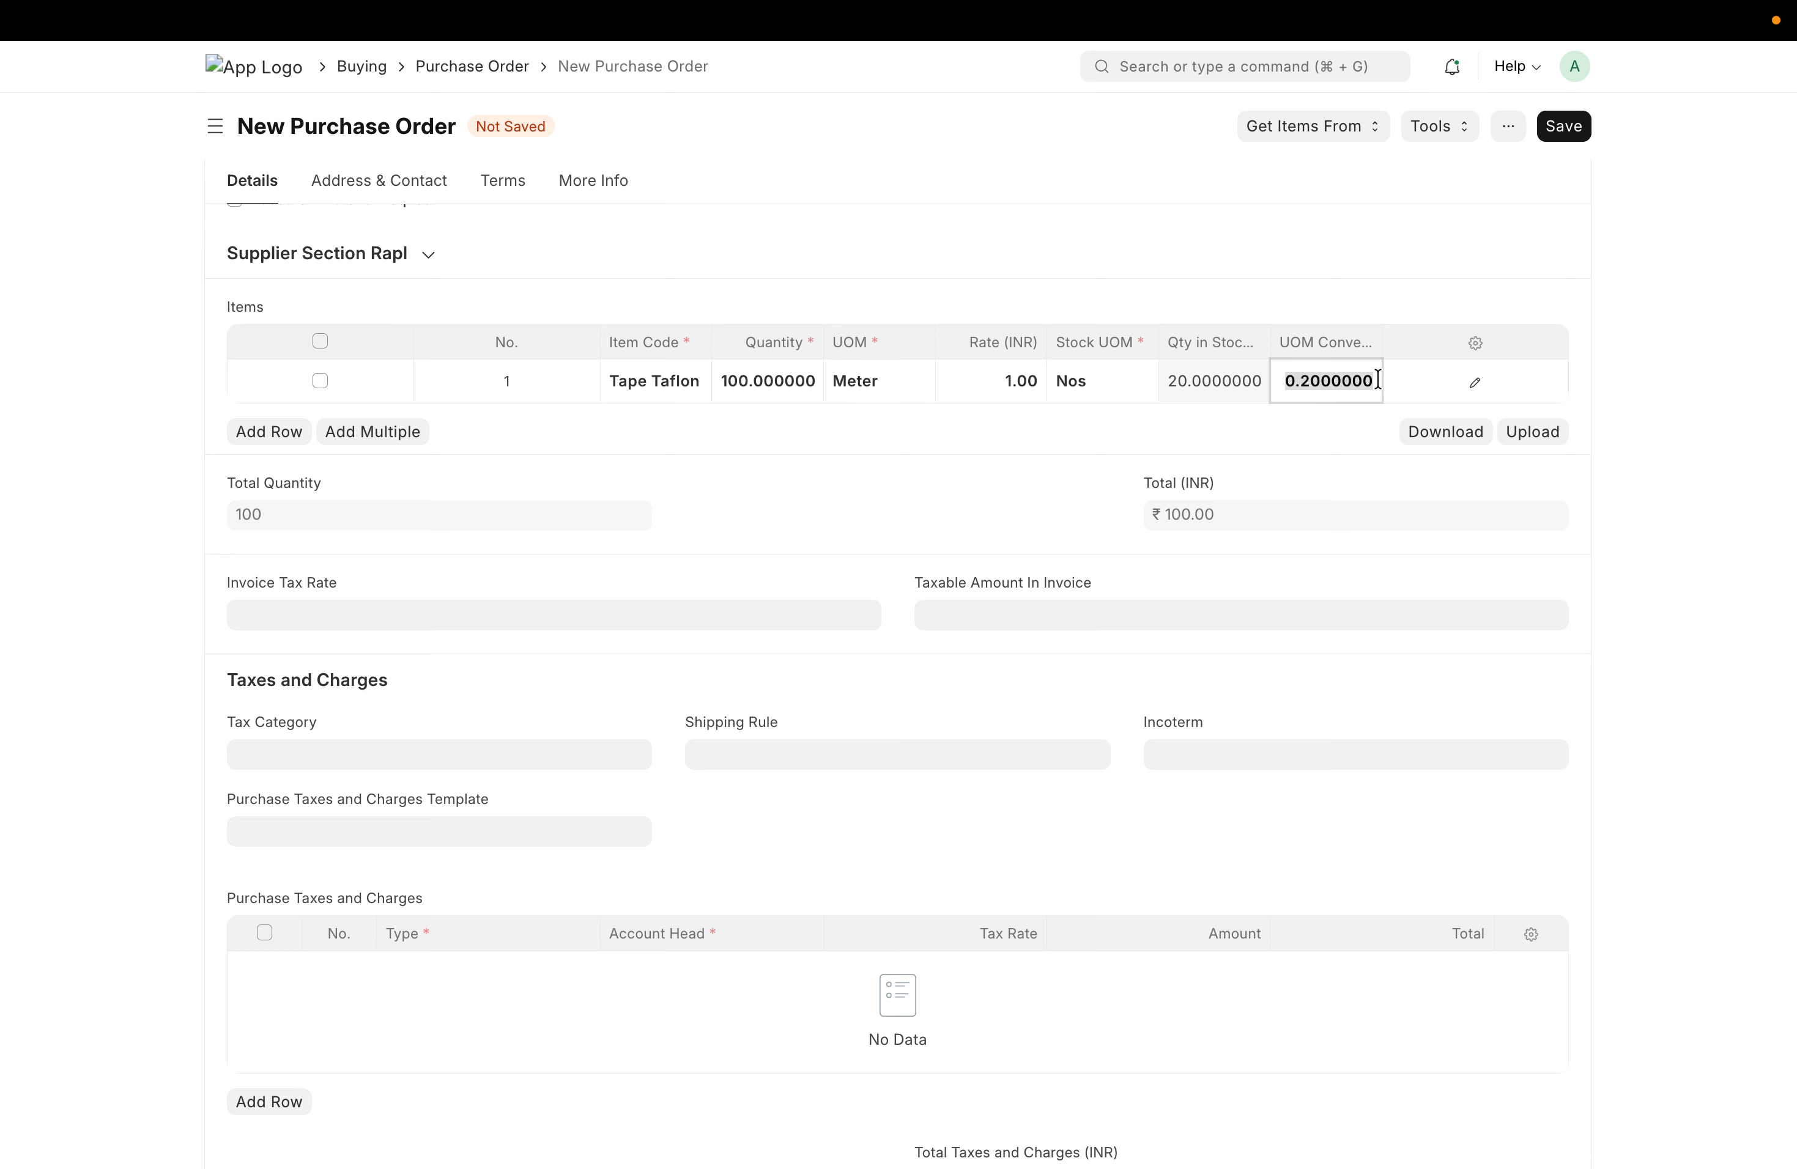
pyautogui.press('BackSpace')
pyautogui.click(1027, 442)
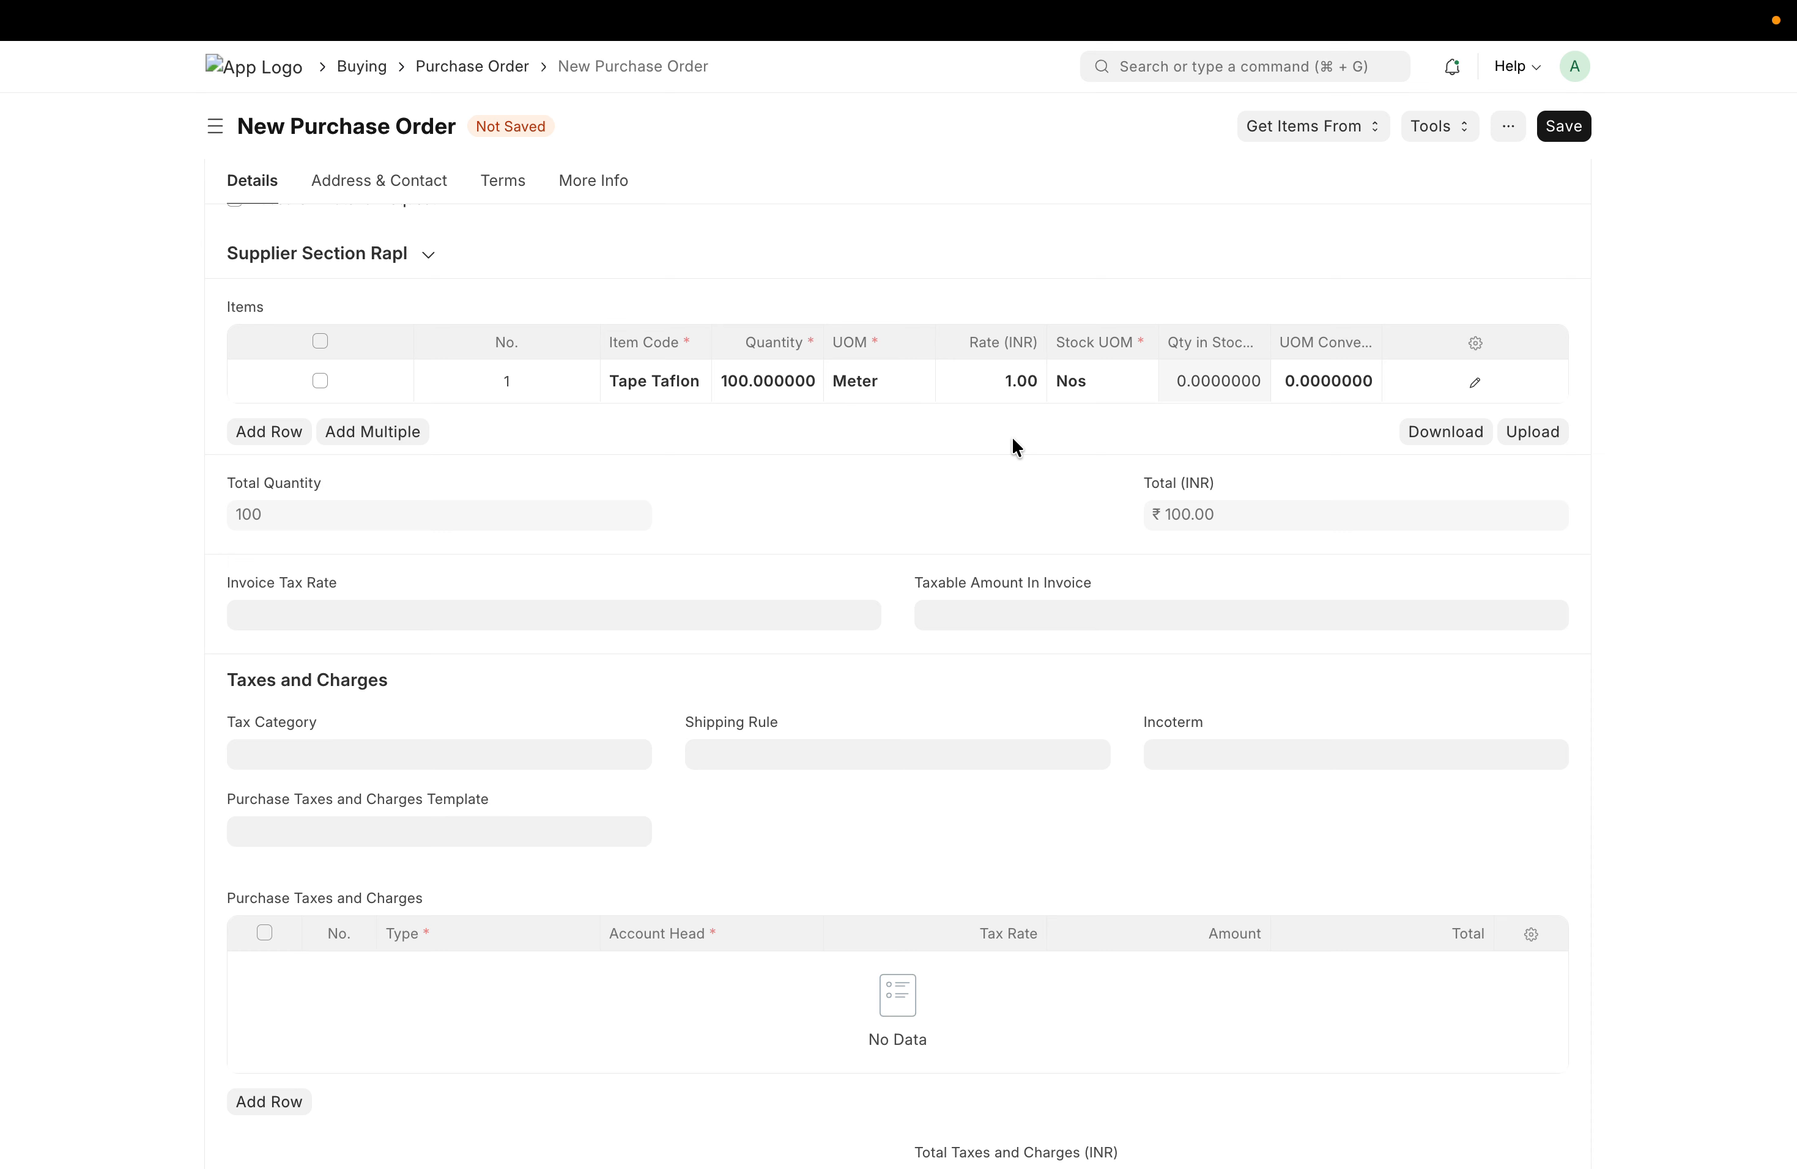
# Set the Tape Taflon row's UOM conversion factor to 0.20
pyautogui.click(1371, 387)
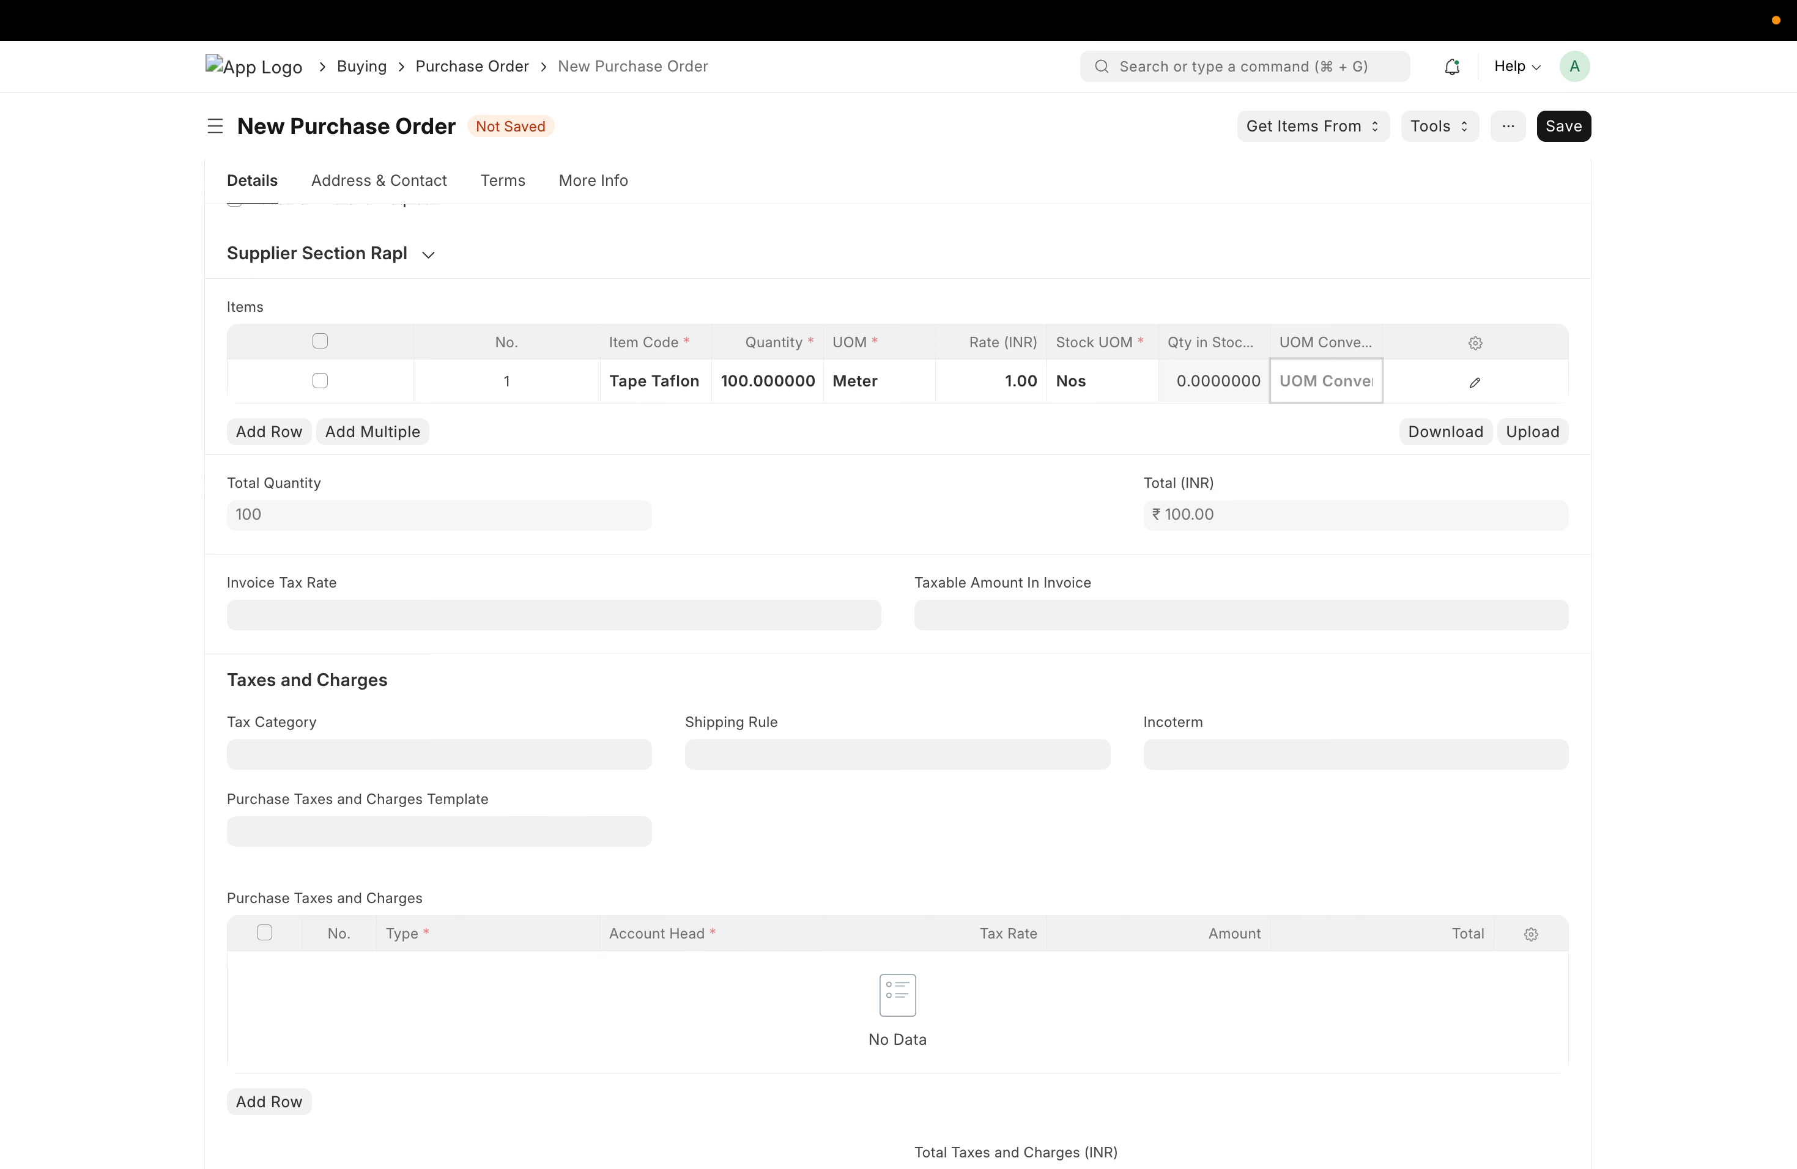
pyautogui.write('.20')
pyautogui.click(1334, 434)
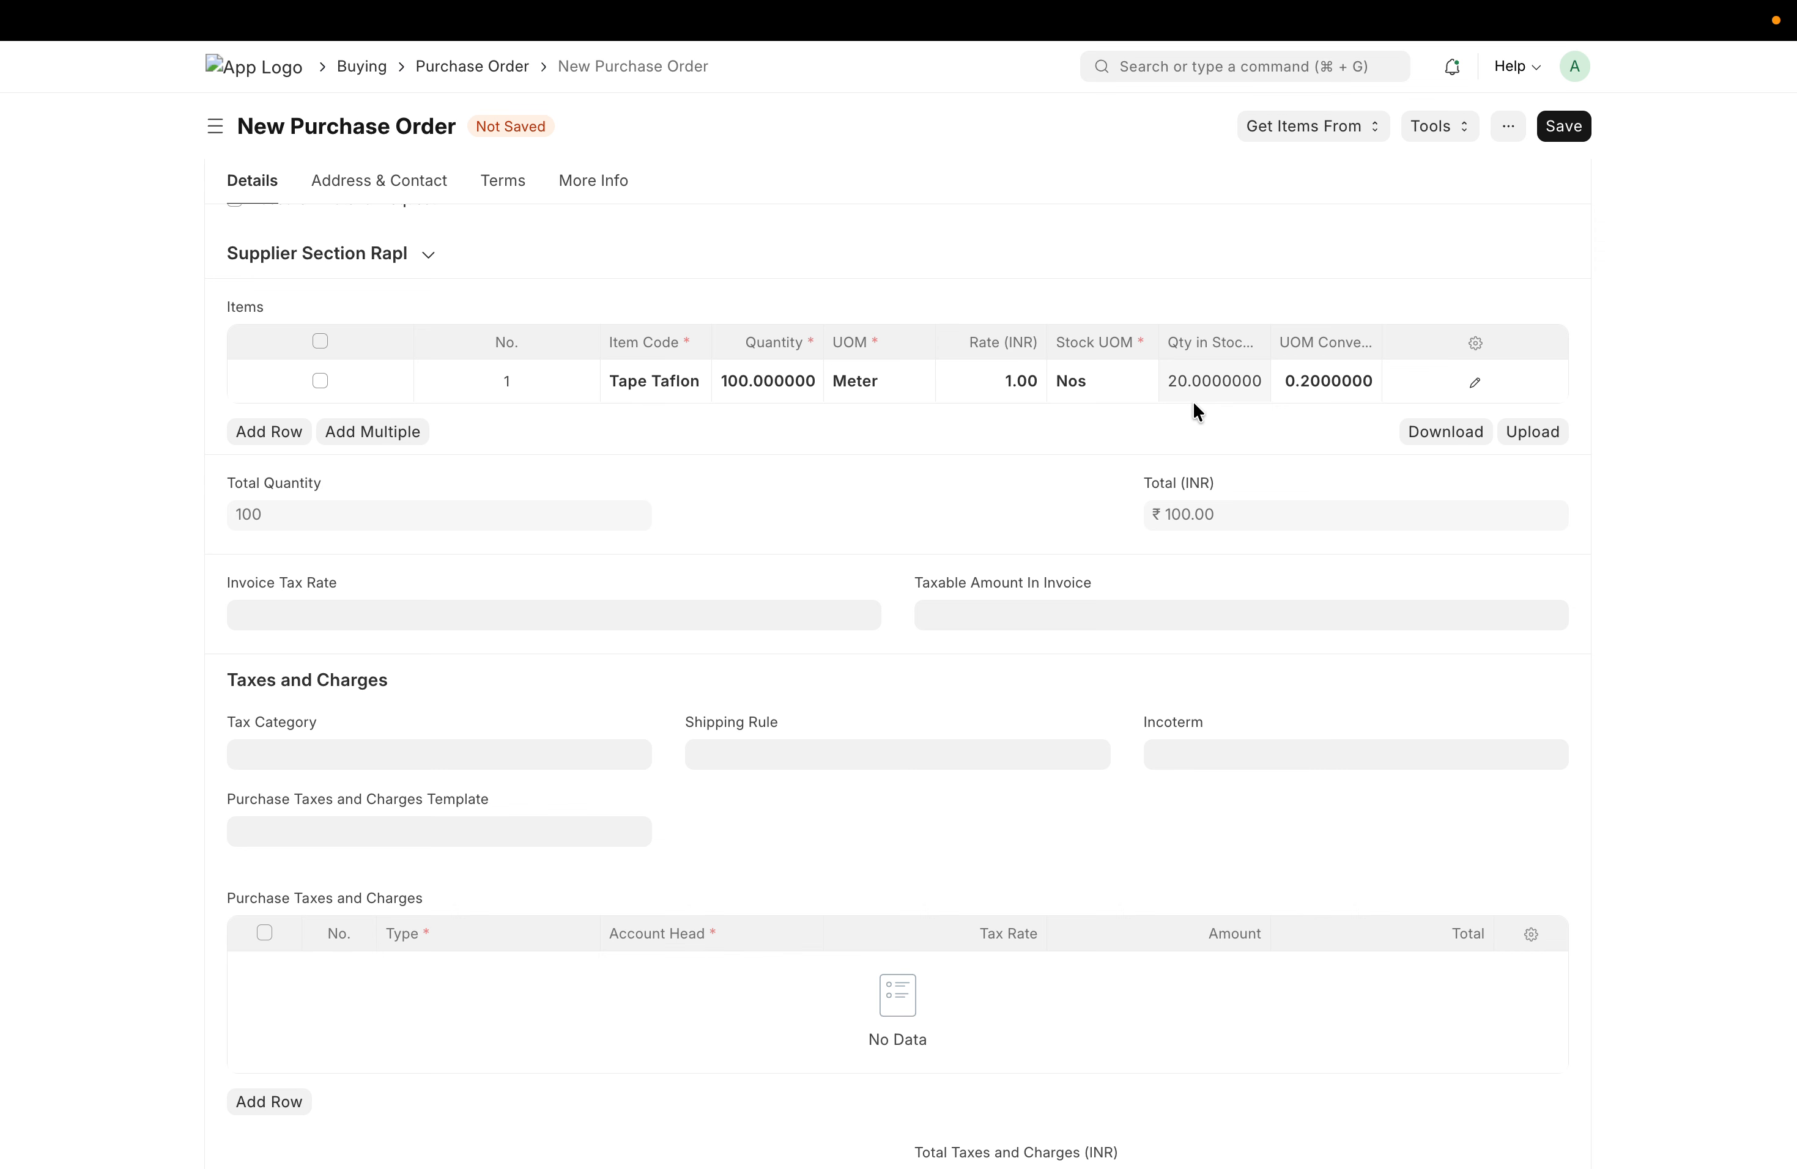
# Set the Tape Taflon row's UOM conversion factor to 1
pyautogui.doubleClick(1378, 382)
pyautogui.press('BackSpace')
pyautogui.write('1')
pyautogui.click(1194, 440)
# Delete the Tape Taflon row from the purchase order's Items table
pyautogui.click(320, 381)
pyautogui.click(267, 434)
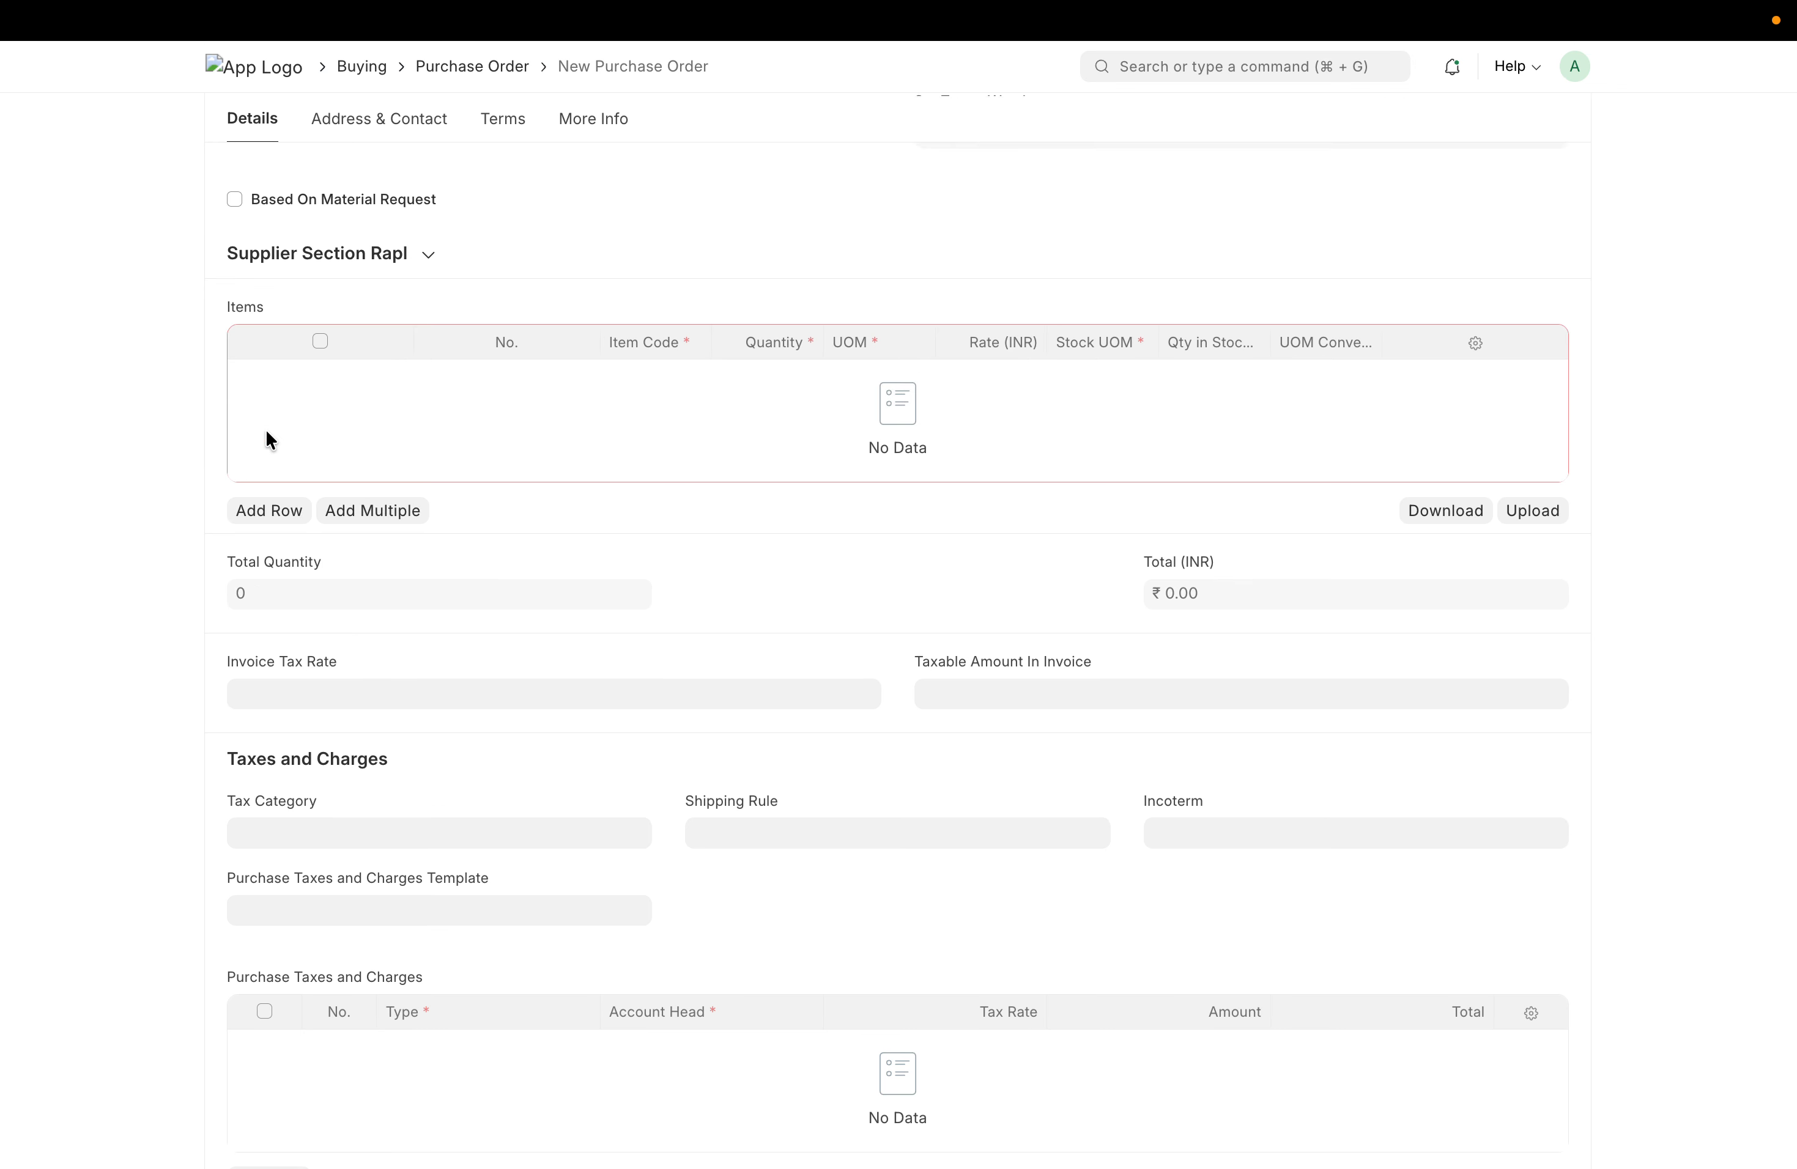
# Add a row to the purchase order's Items table with the item Ms Sheet (SHEET MS)
pyautogui.click(280, 504)
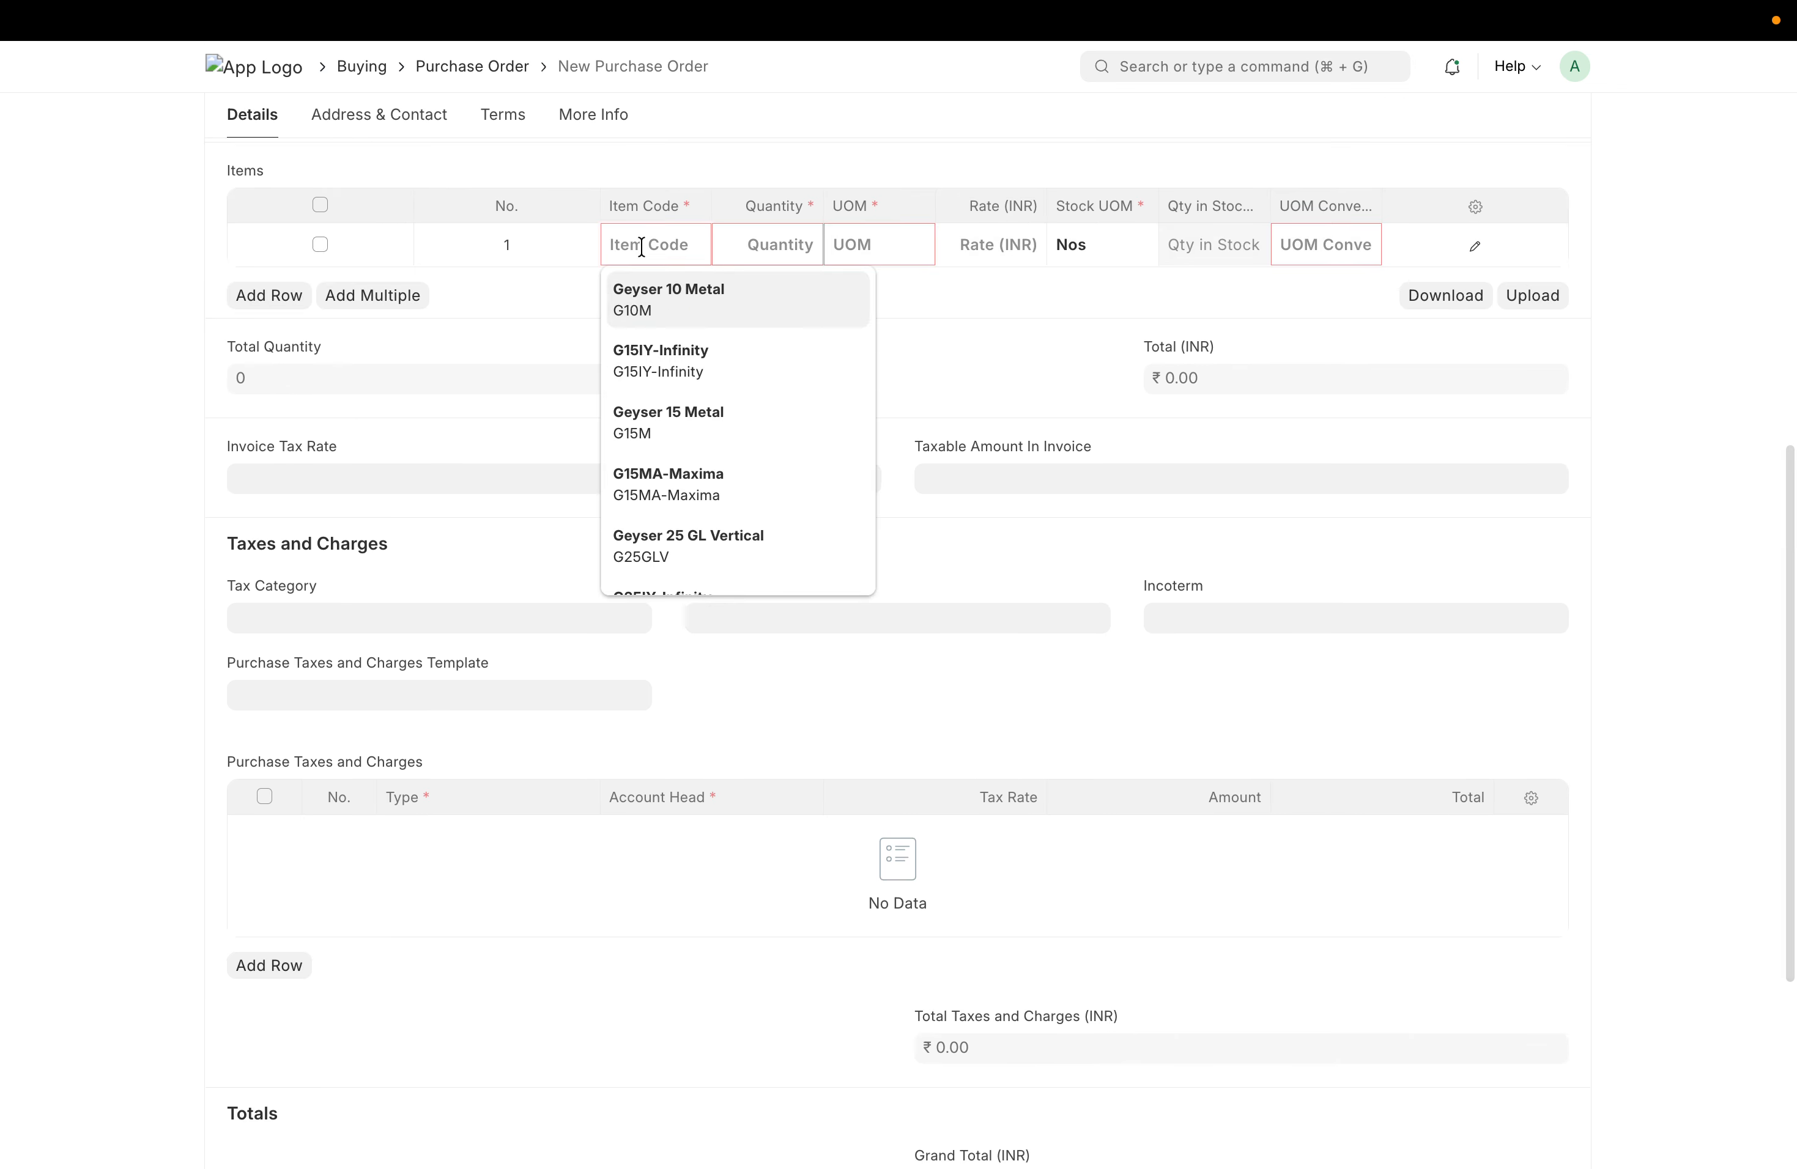
pyautogui.write('sheet')
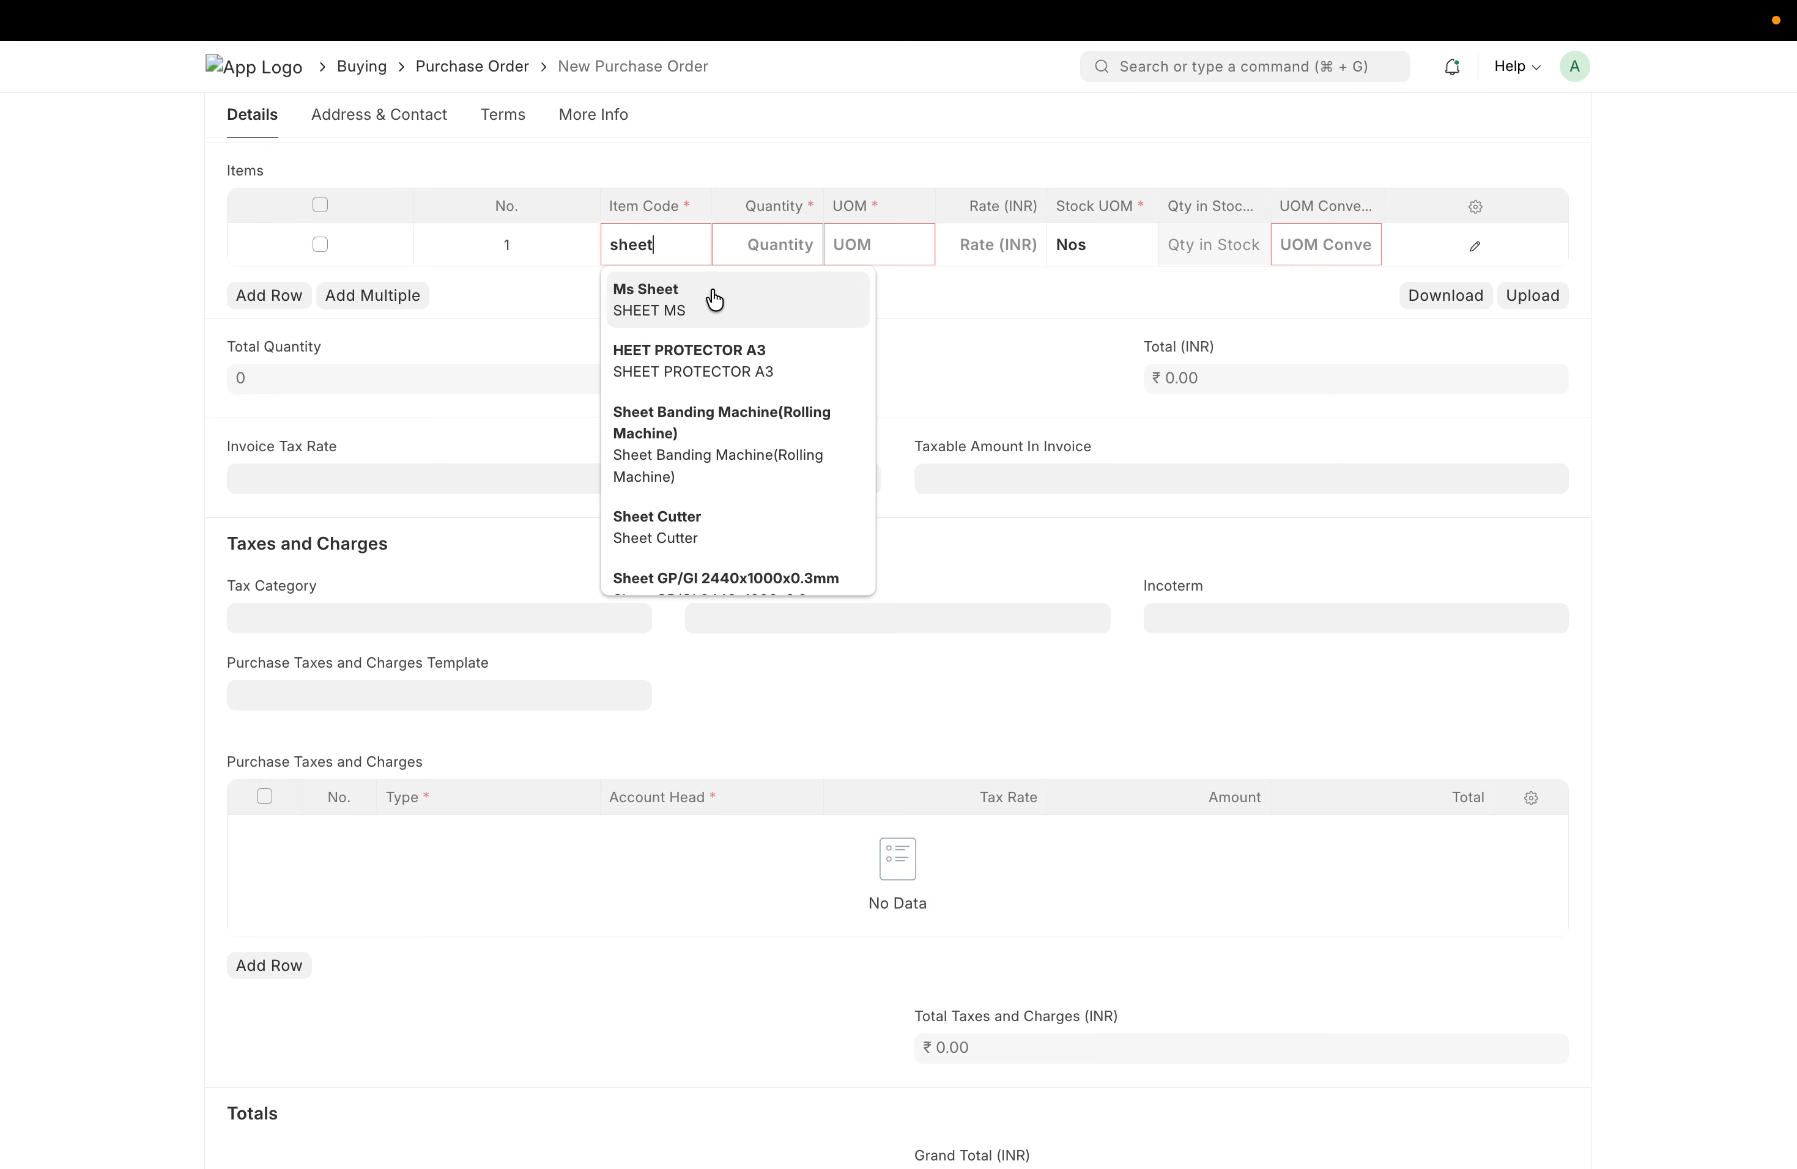
pyautogui.click(712, 289)
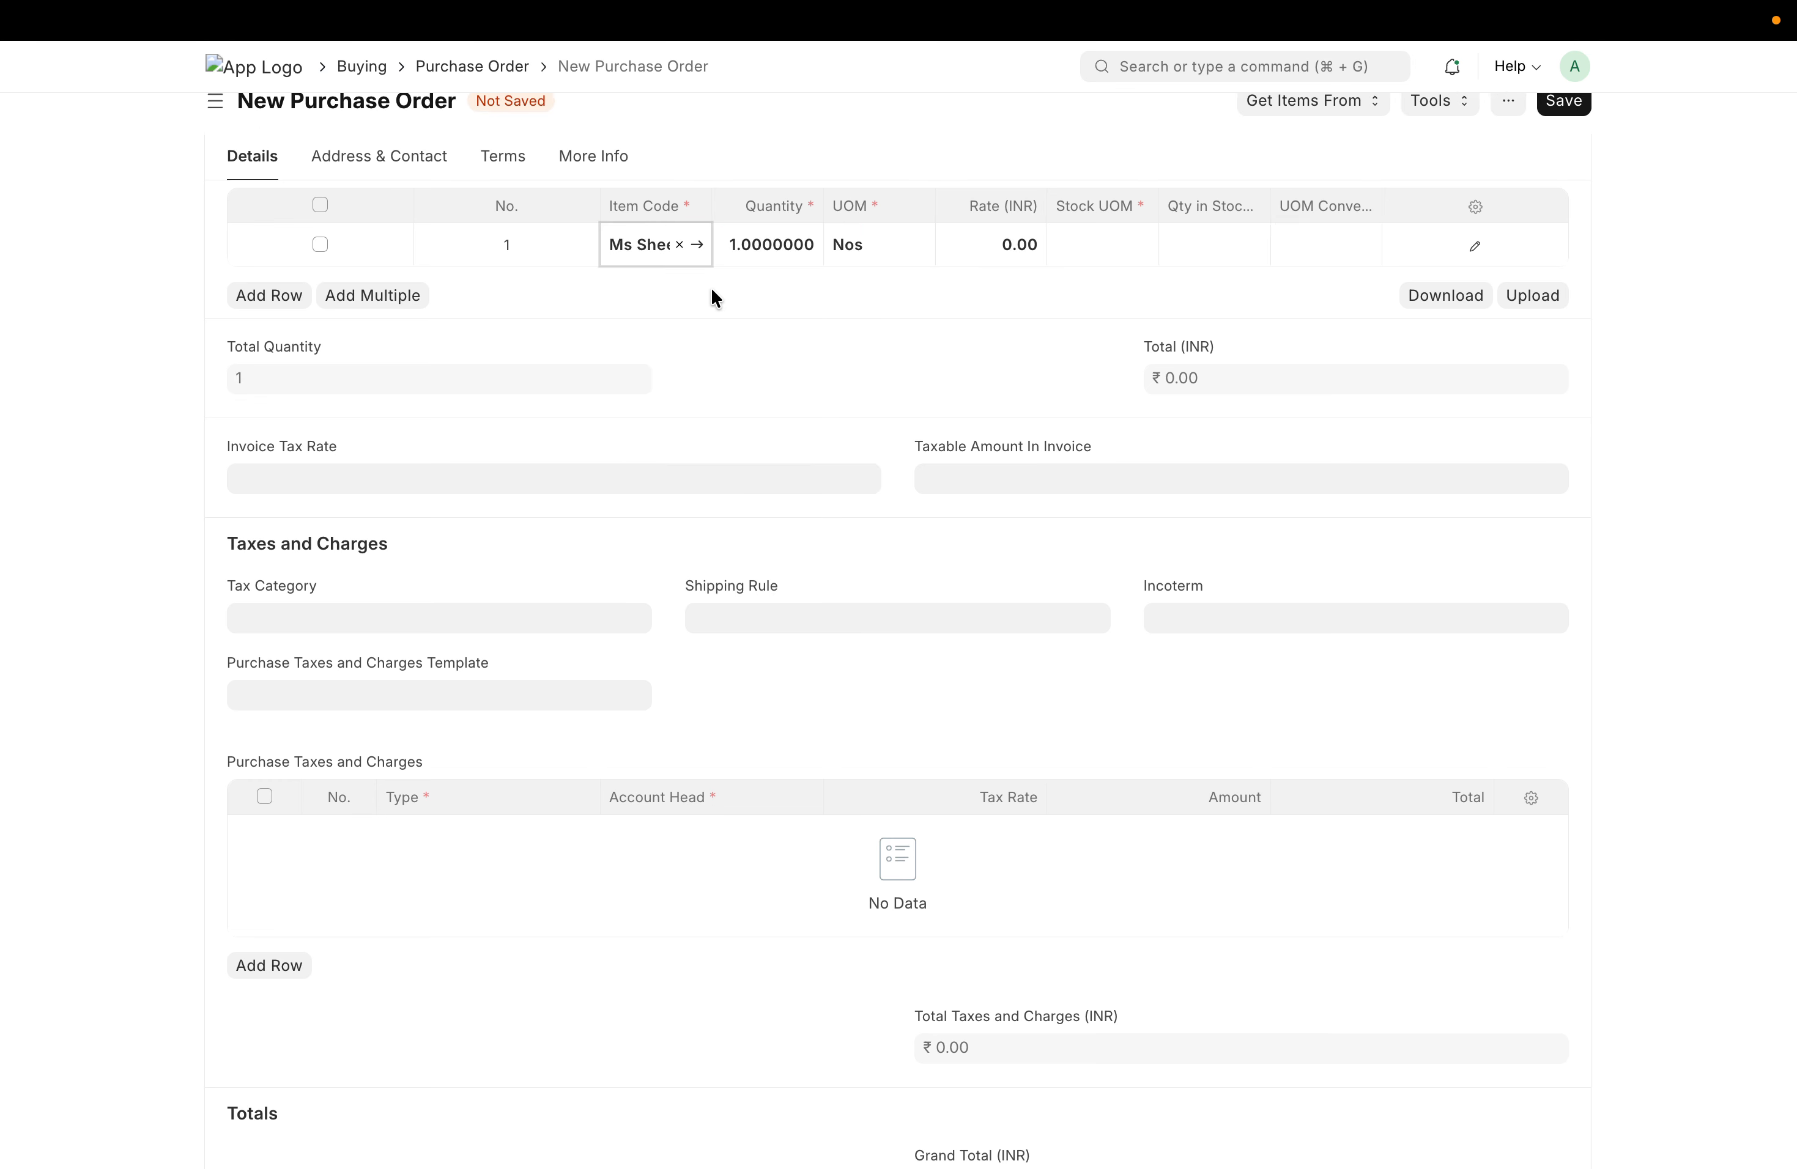
# Set the Ms Sheet row's UOM to Kg
pyautogui.scroll(2, 746, 324)
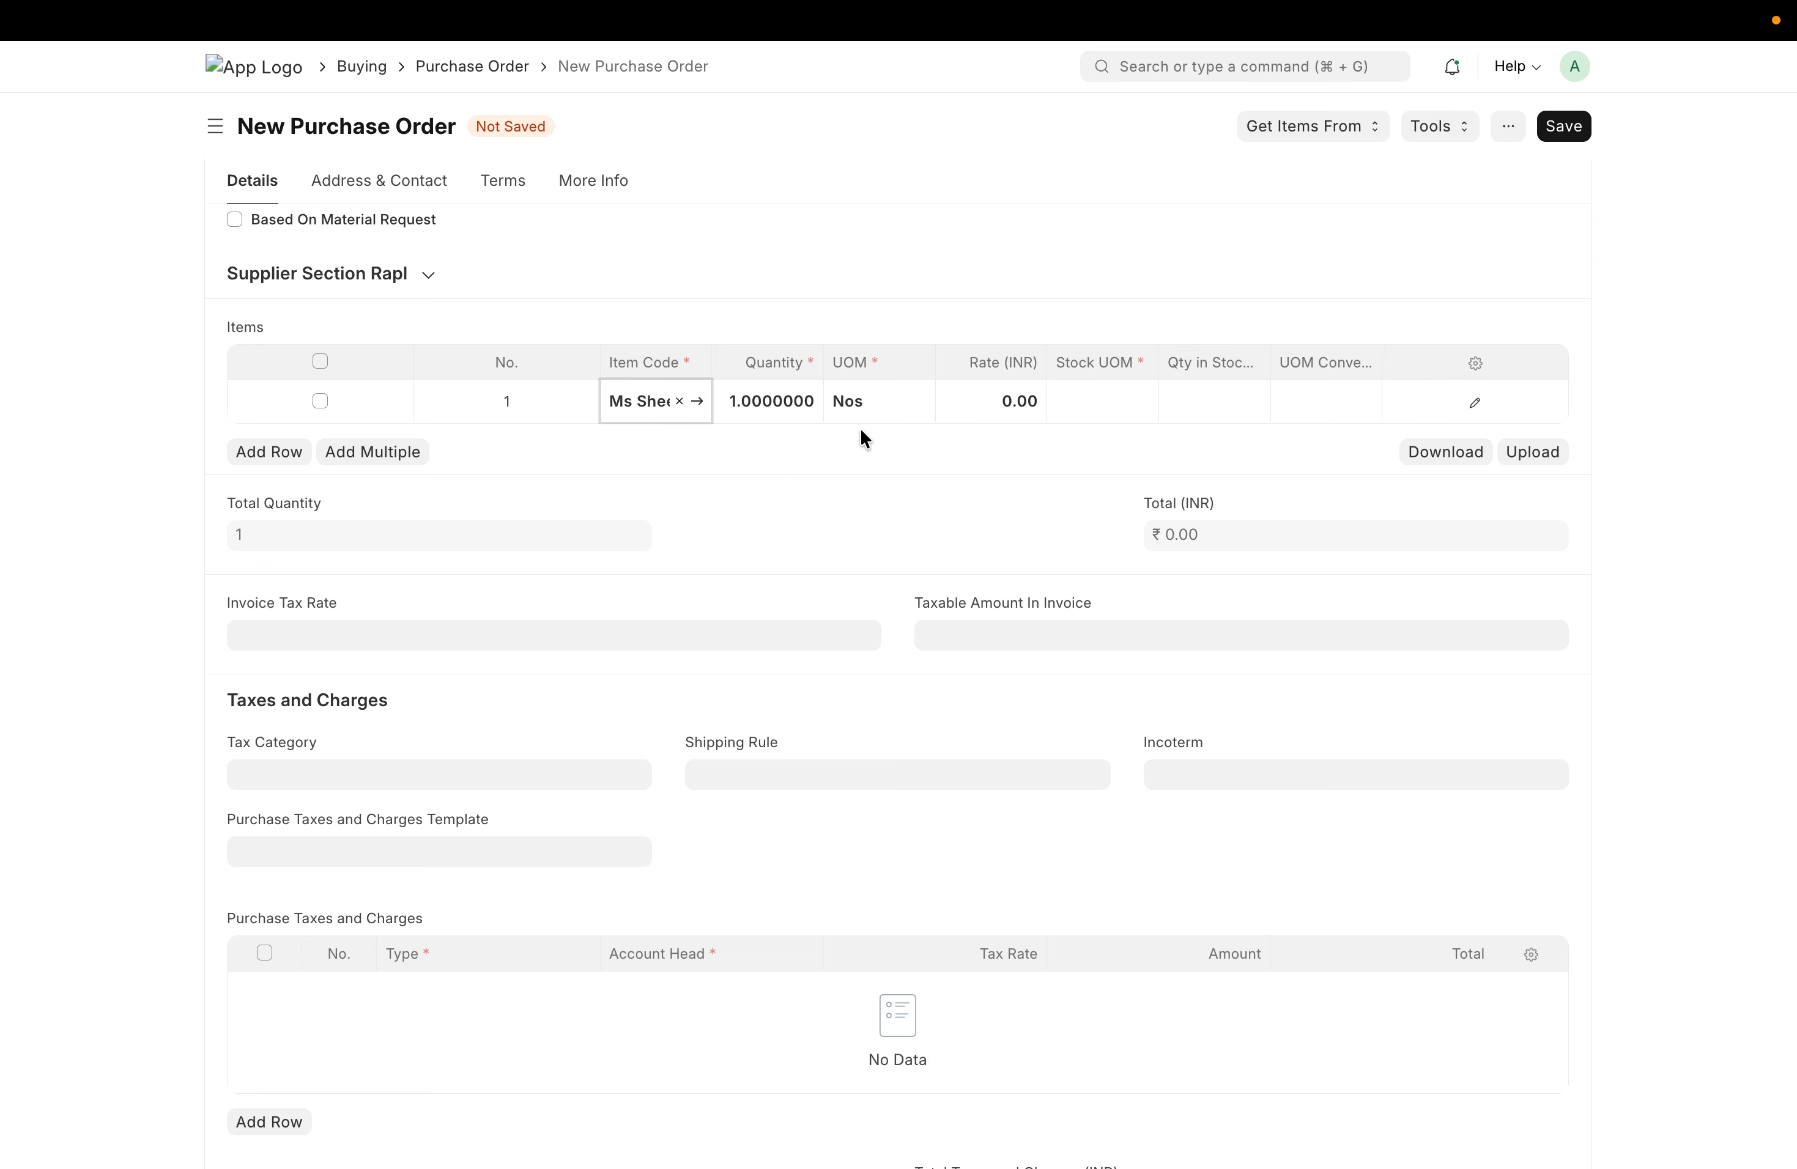
pyautogui.click(899, 402)
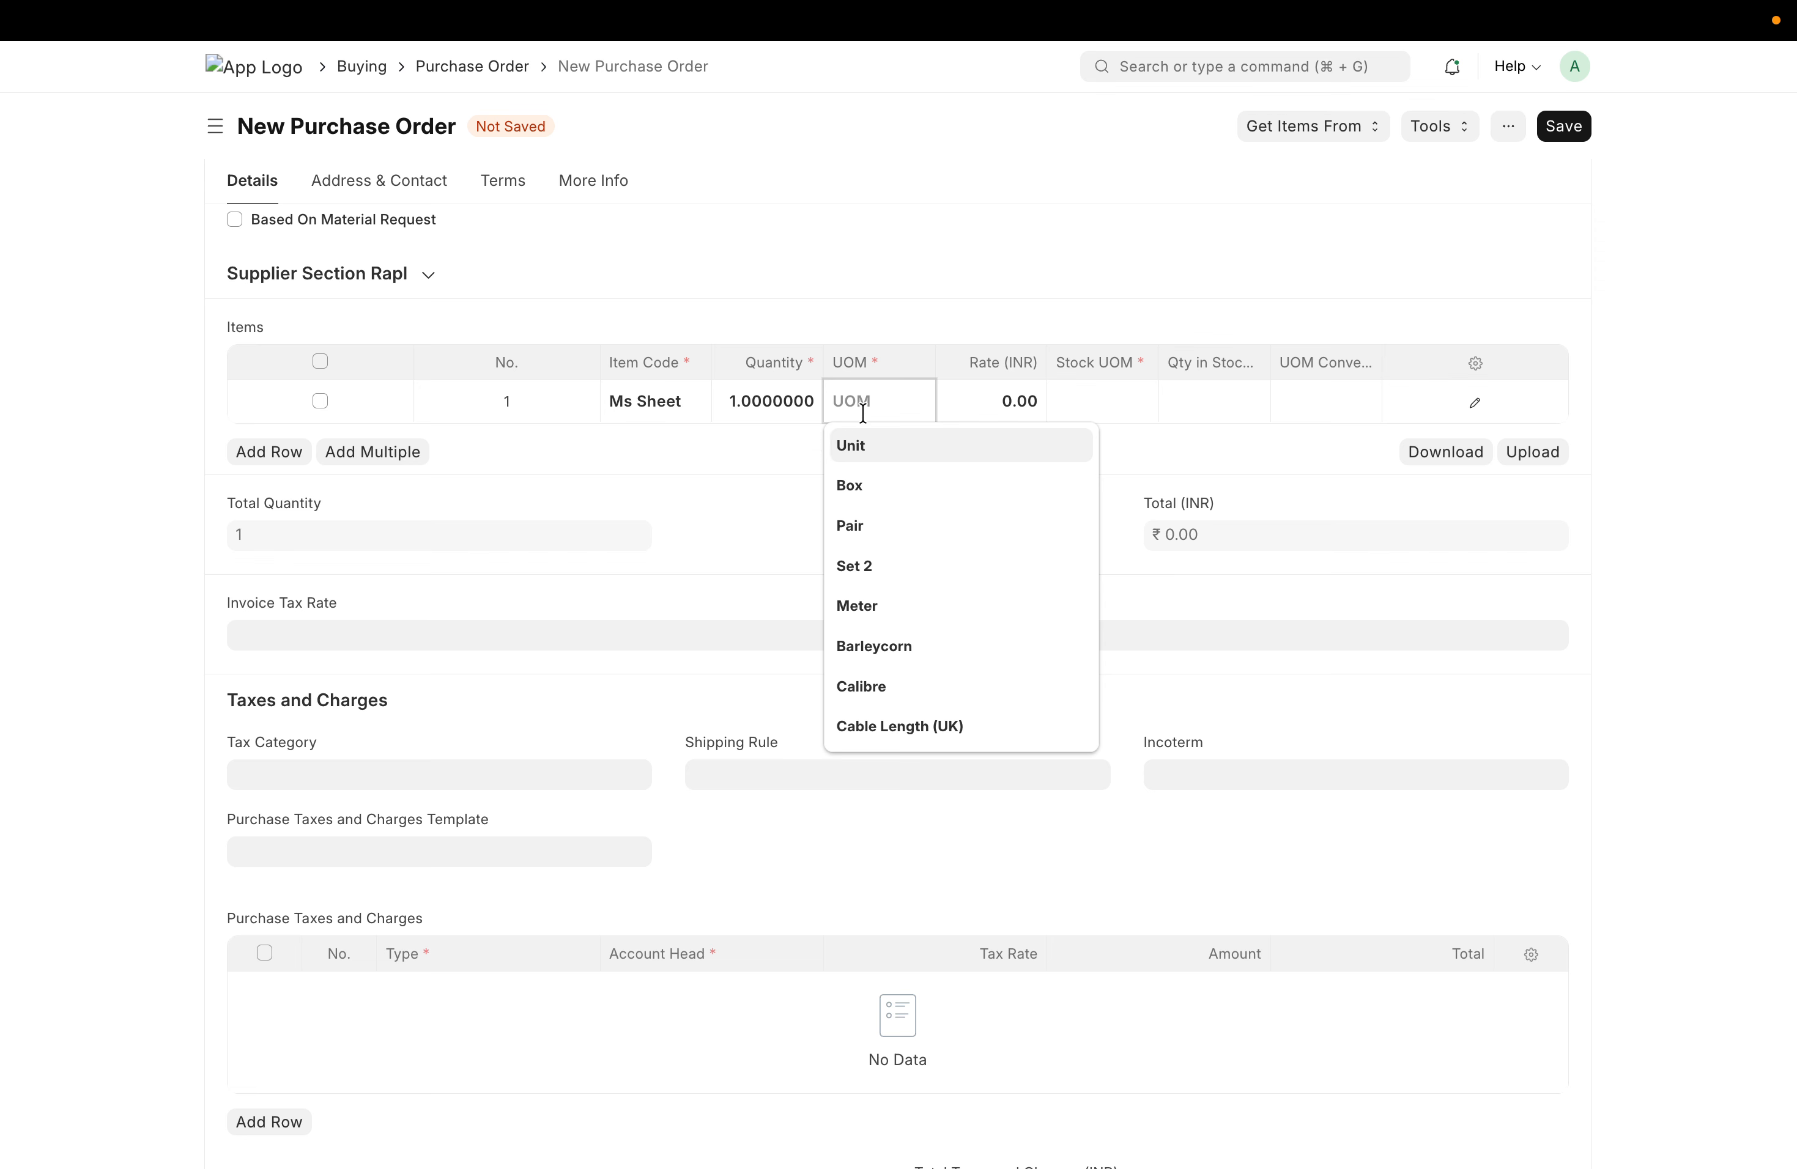
pyautogui.write('kg')
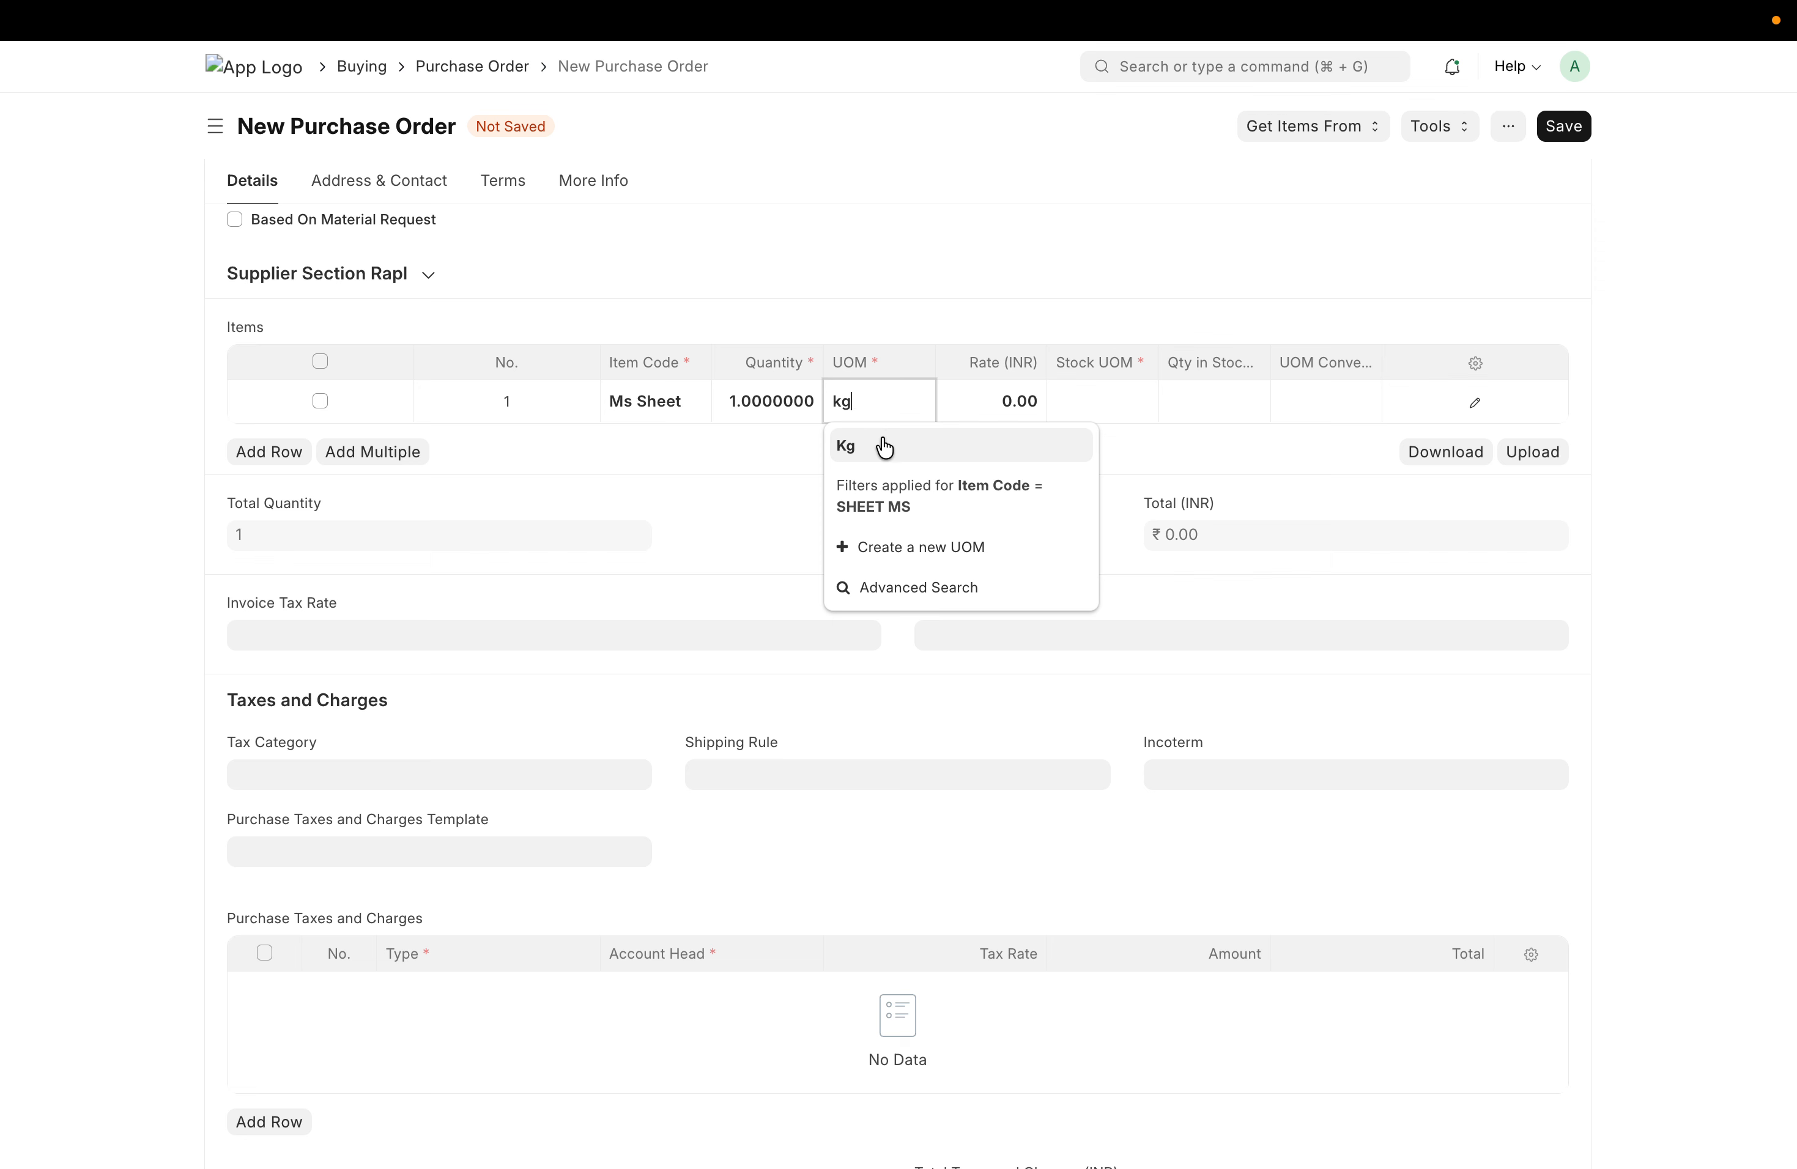
pyautogui.click(882, 445)
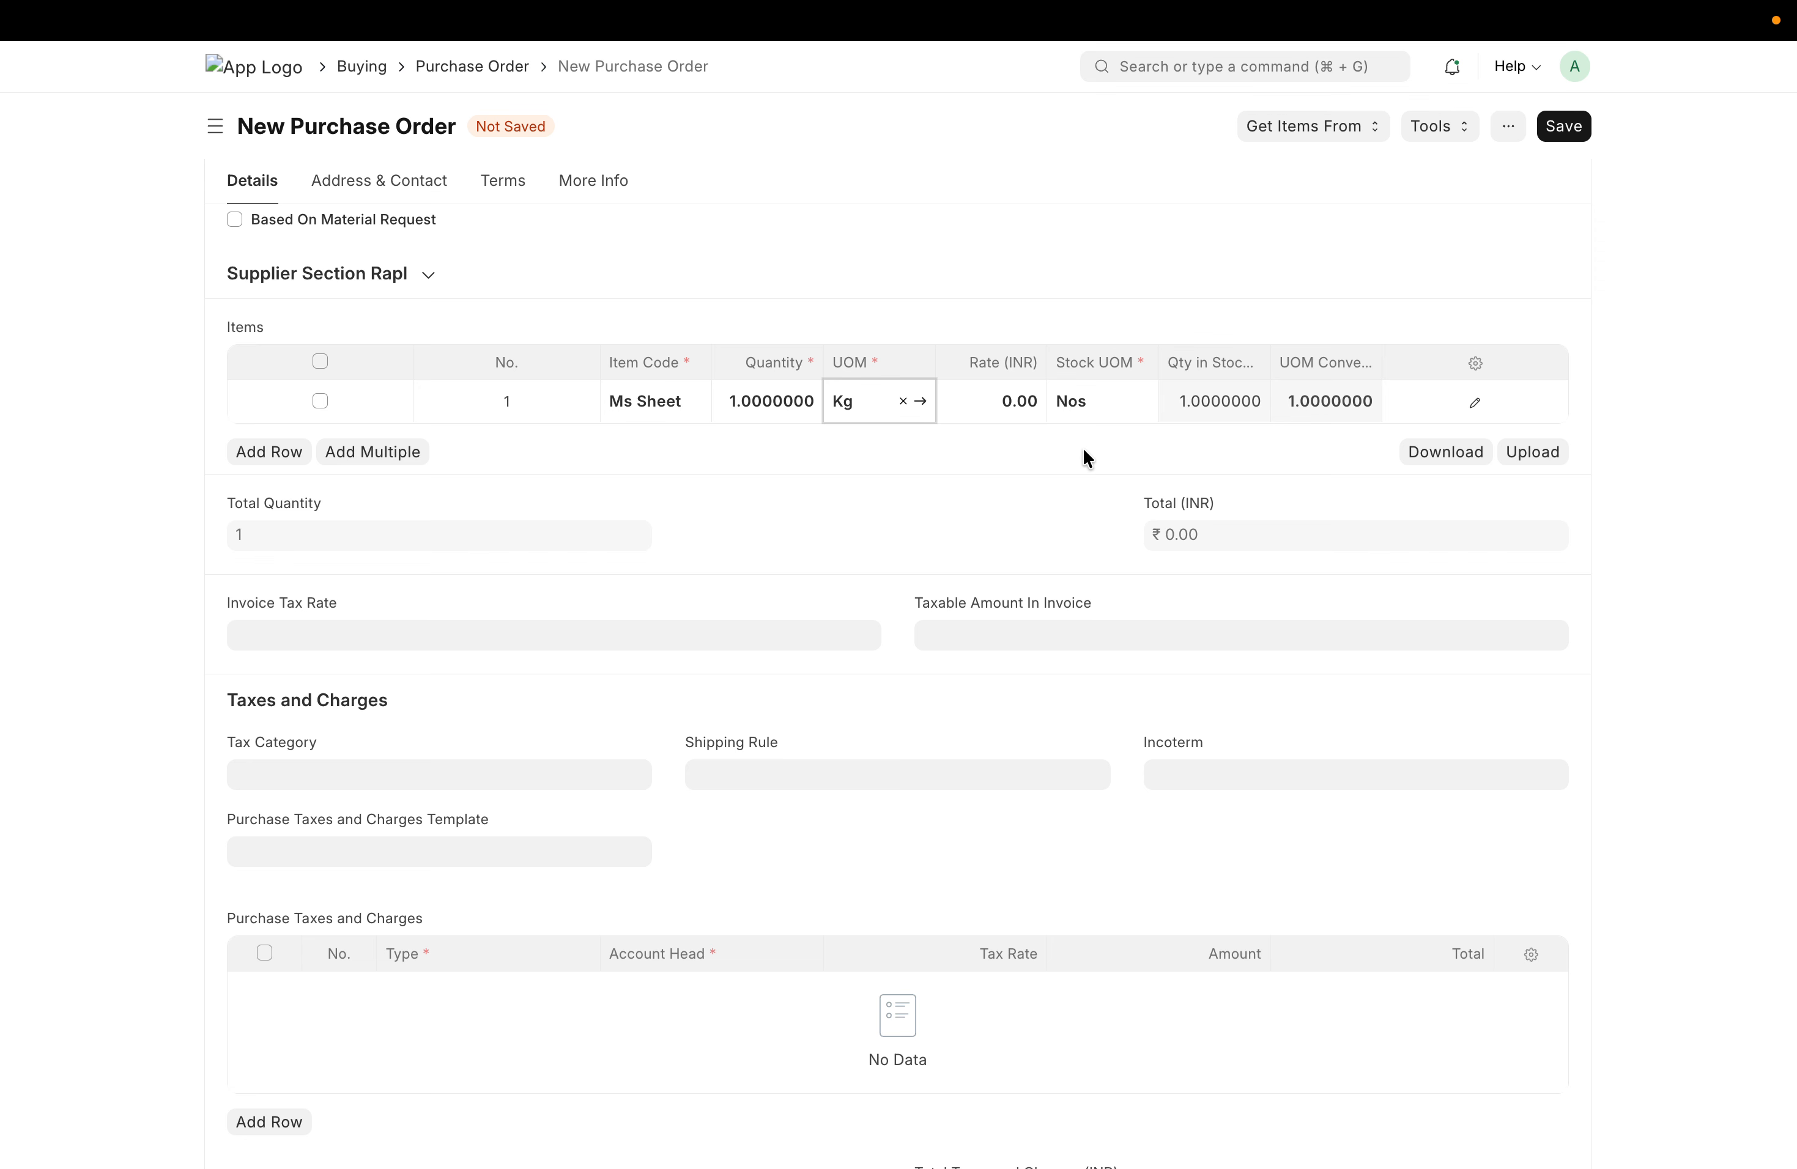
pyautogui.click(1022, 468)
# Set the Ms Sheet row's quantity to 4
pyautogui.click(811, 395)
pyautogui.press('BackSpace')
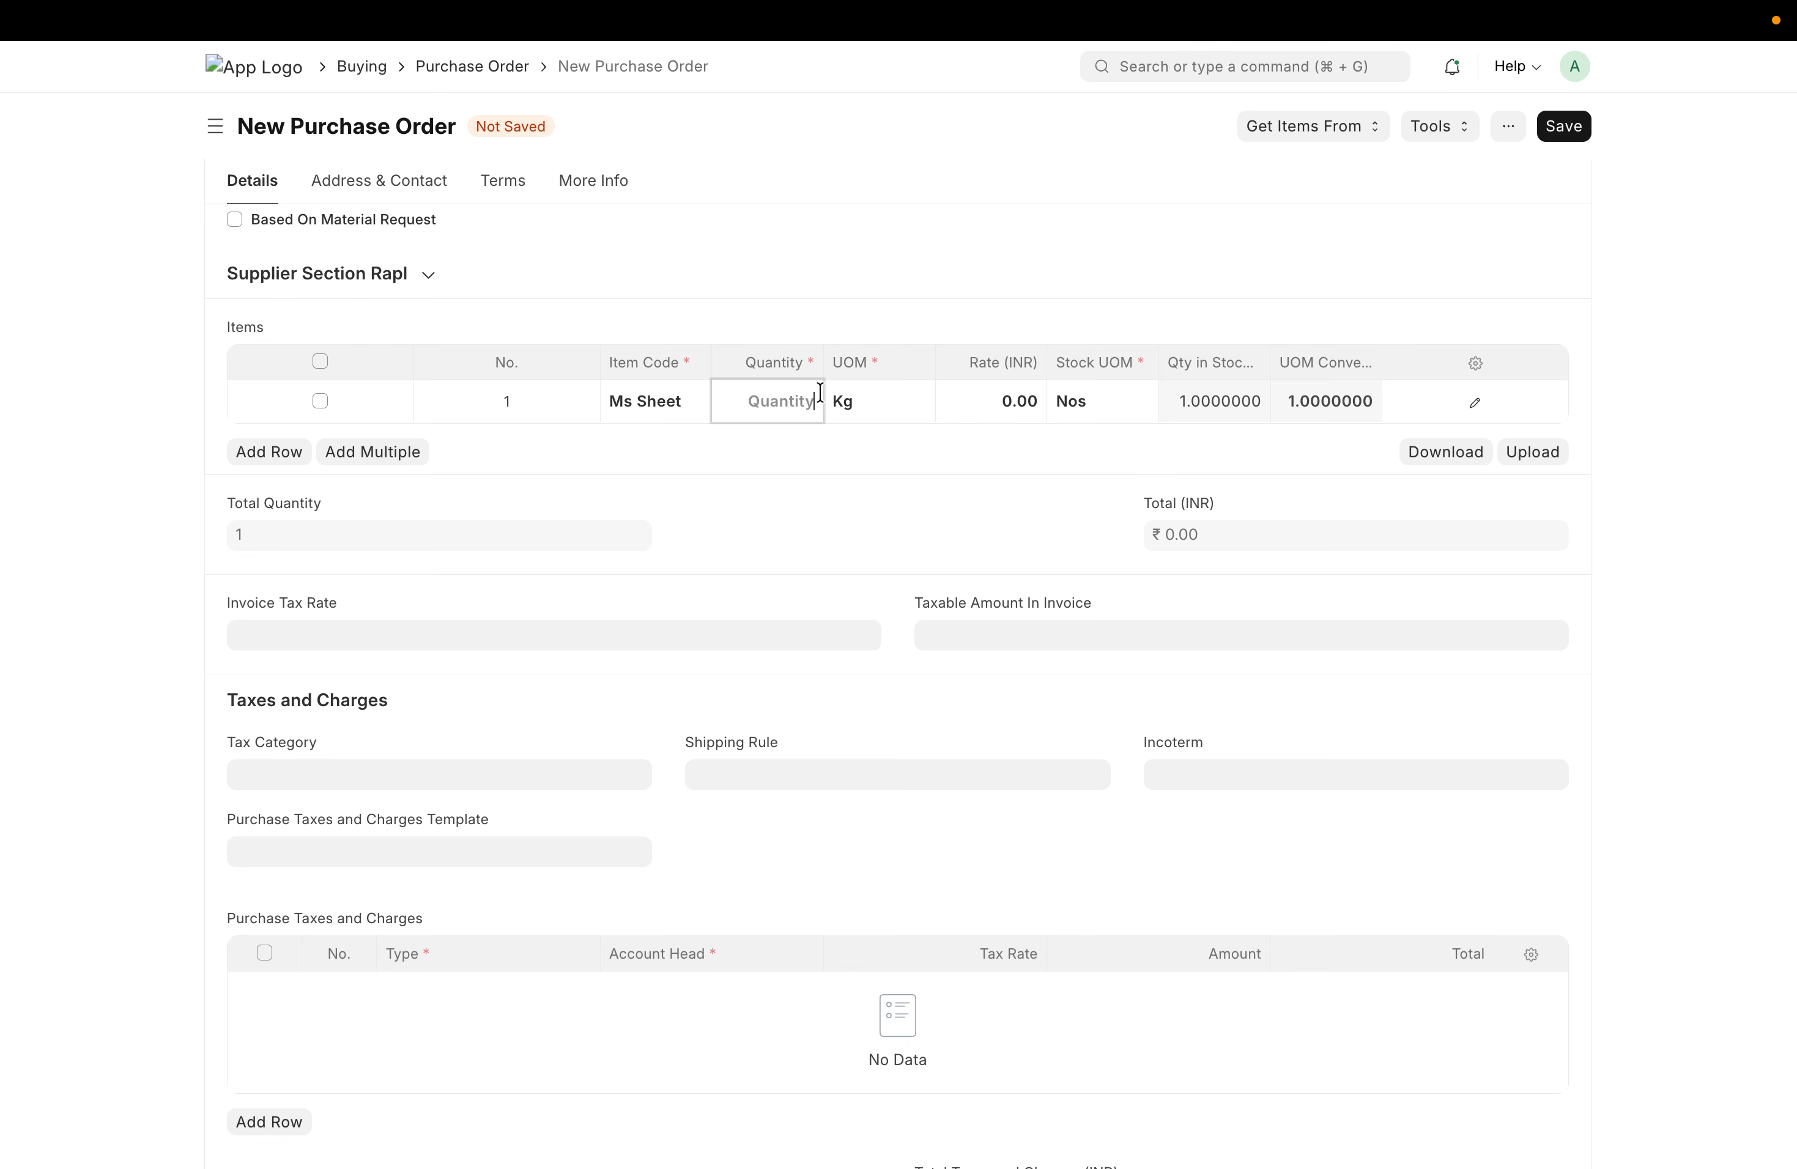
pyautogui.write('4')
pyautogui.click(811, 498)
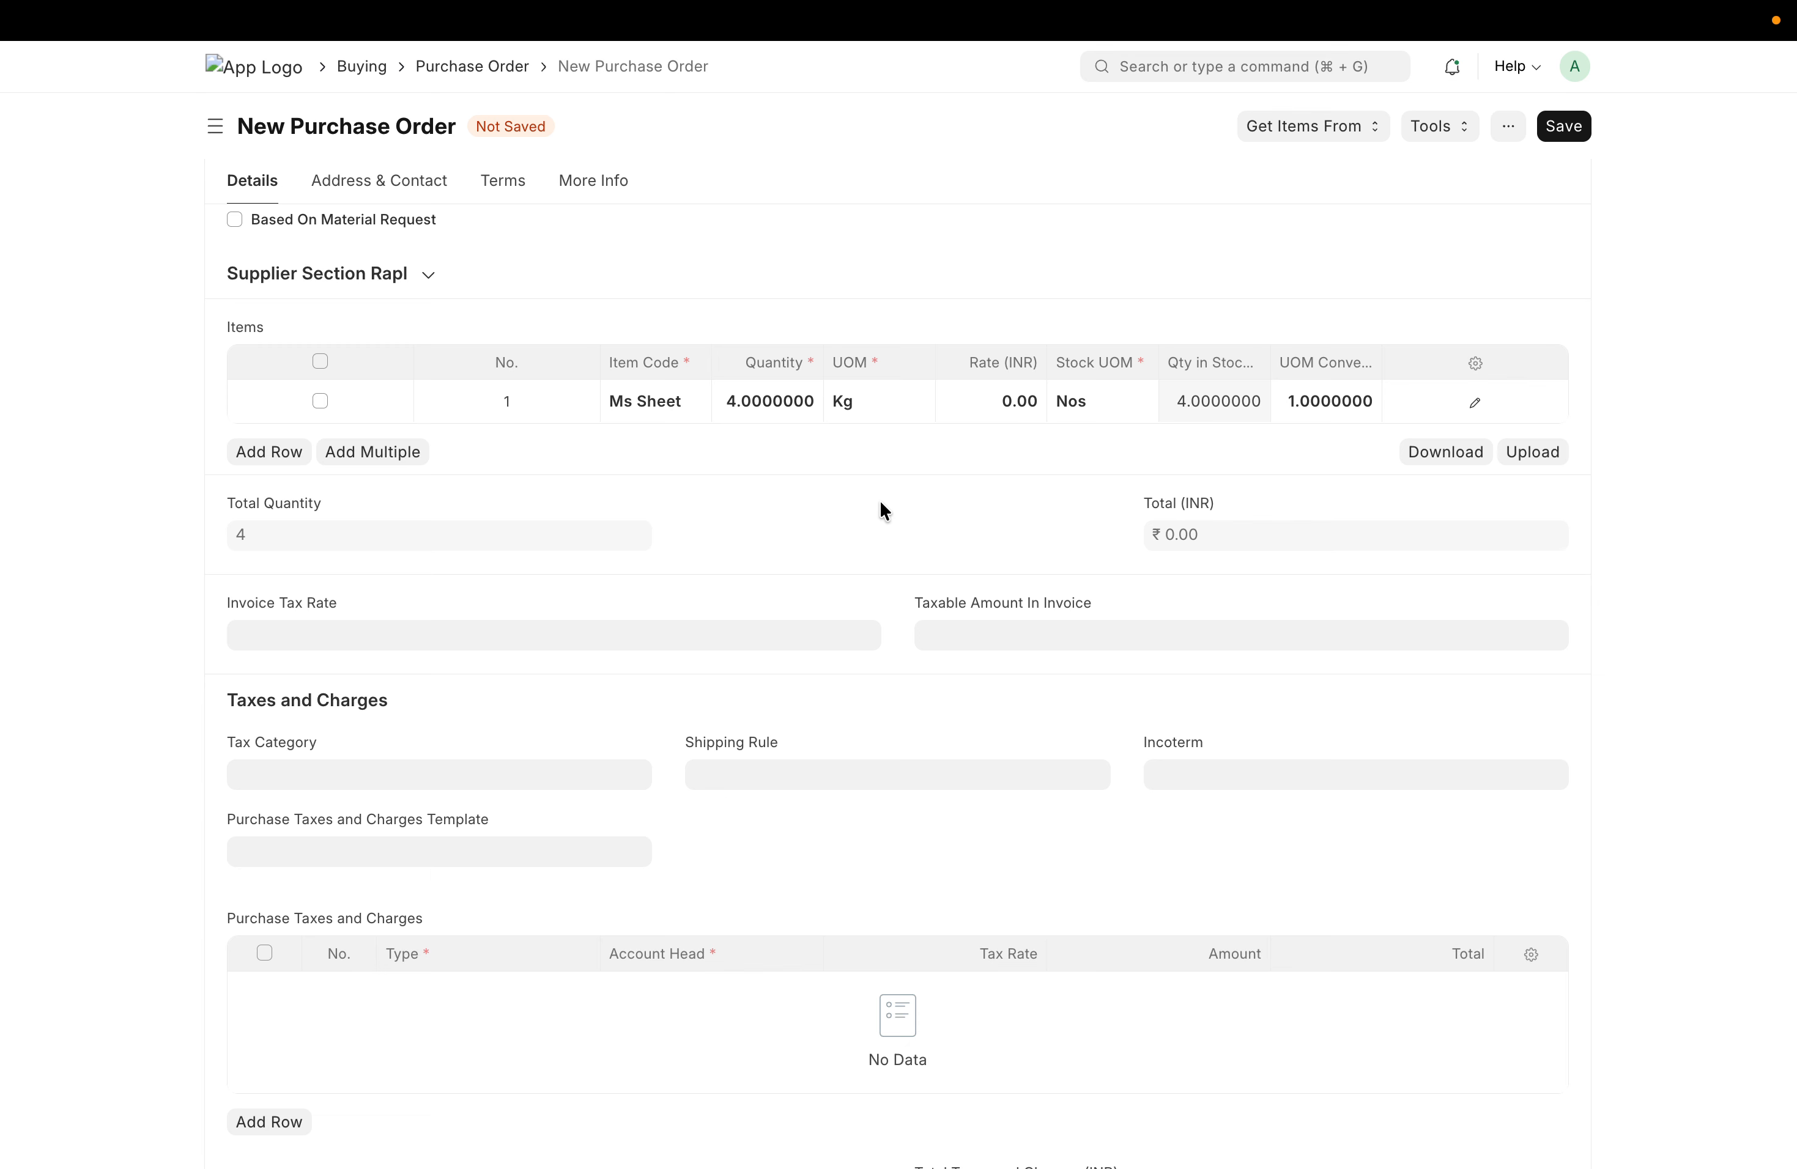
# Set the Ms Sheet row's UOM conversion factor to 0.5
pyautogui.click(1382, 402)
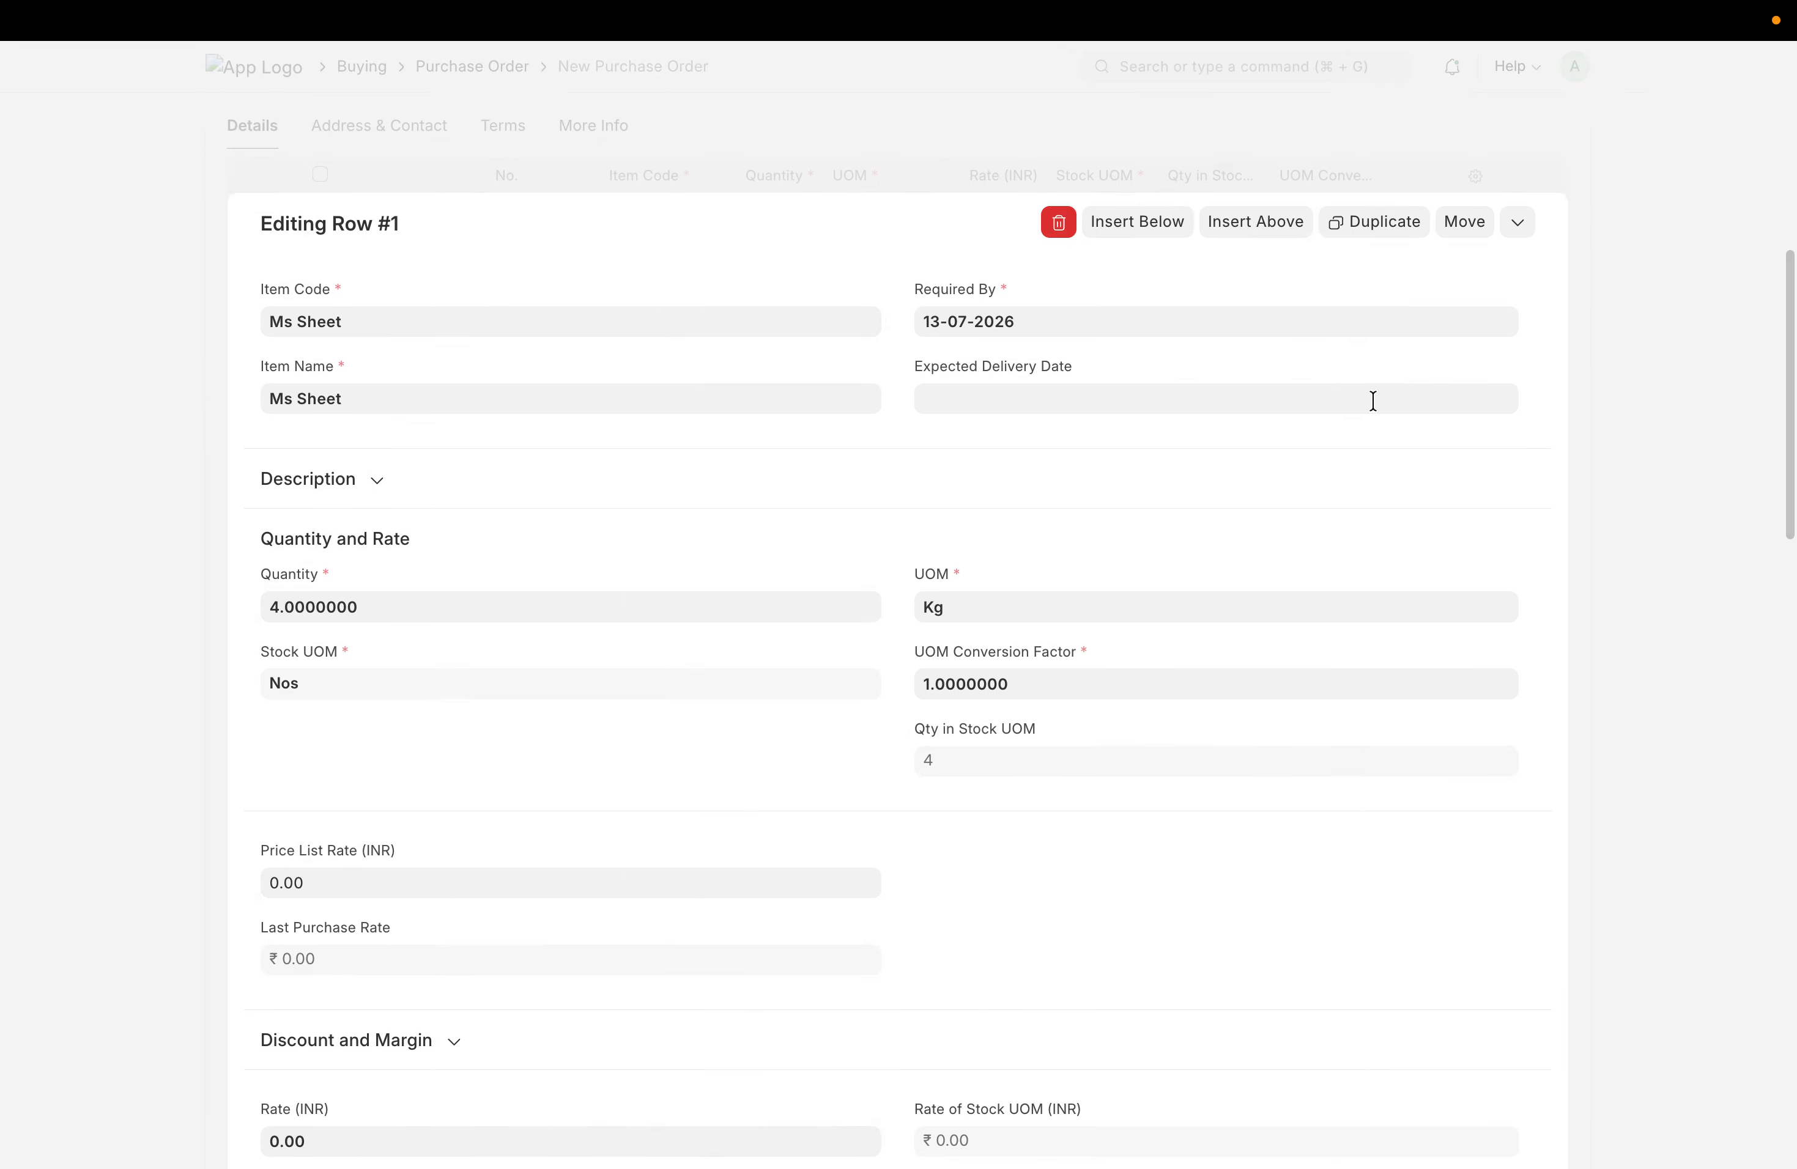
pyautogui.click(1687, 136)
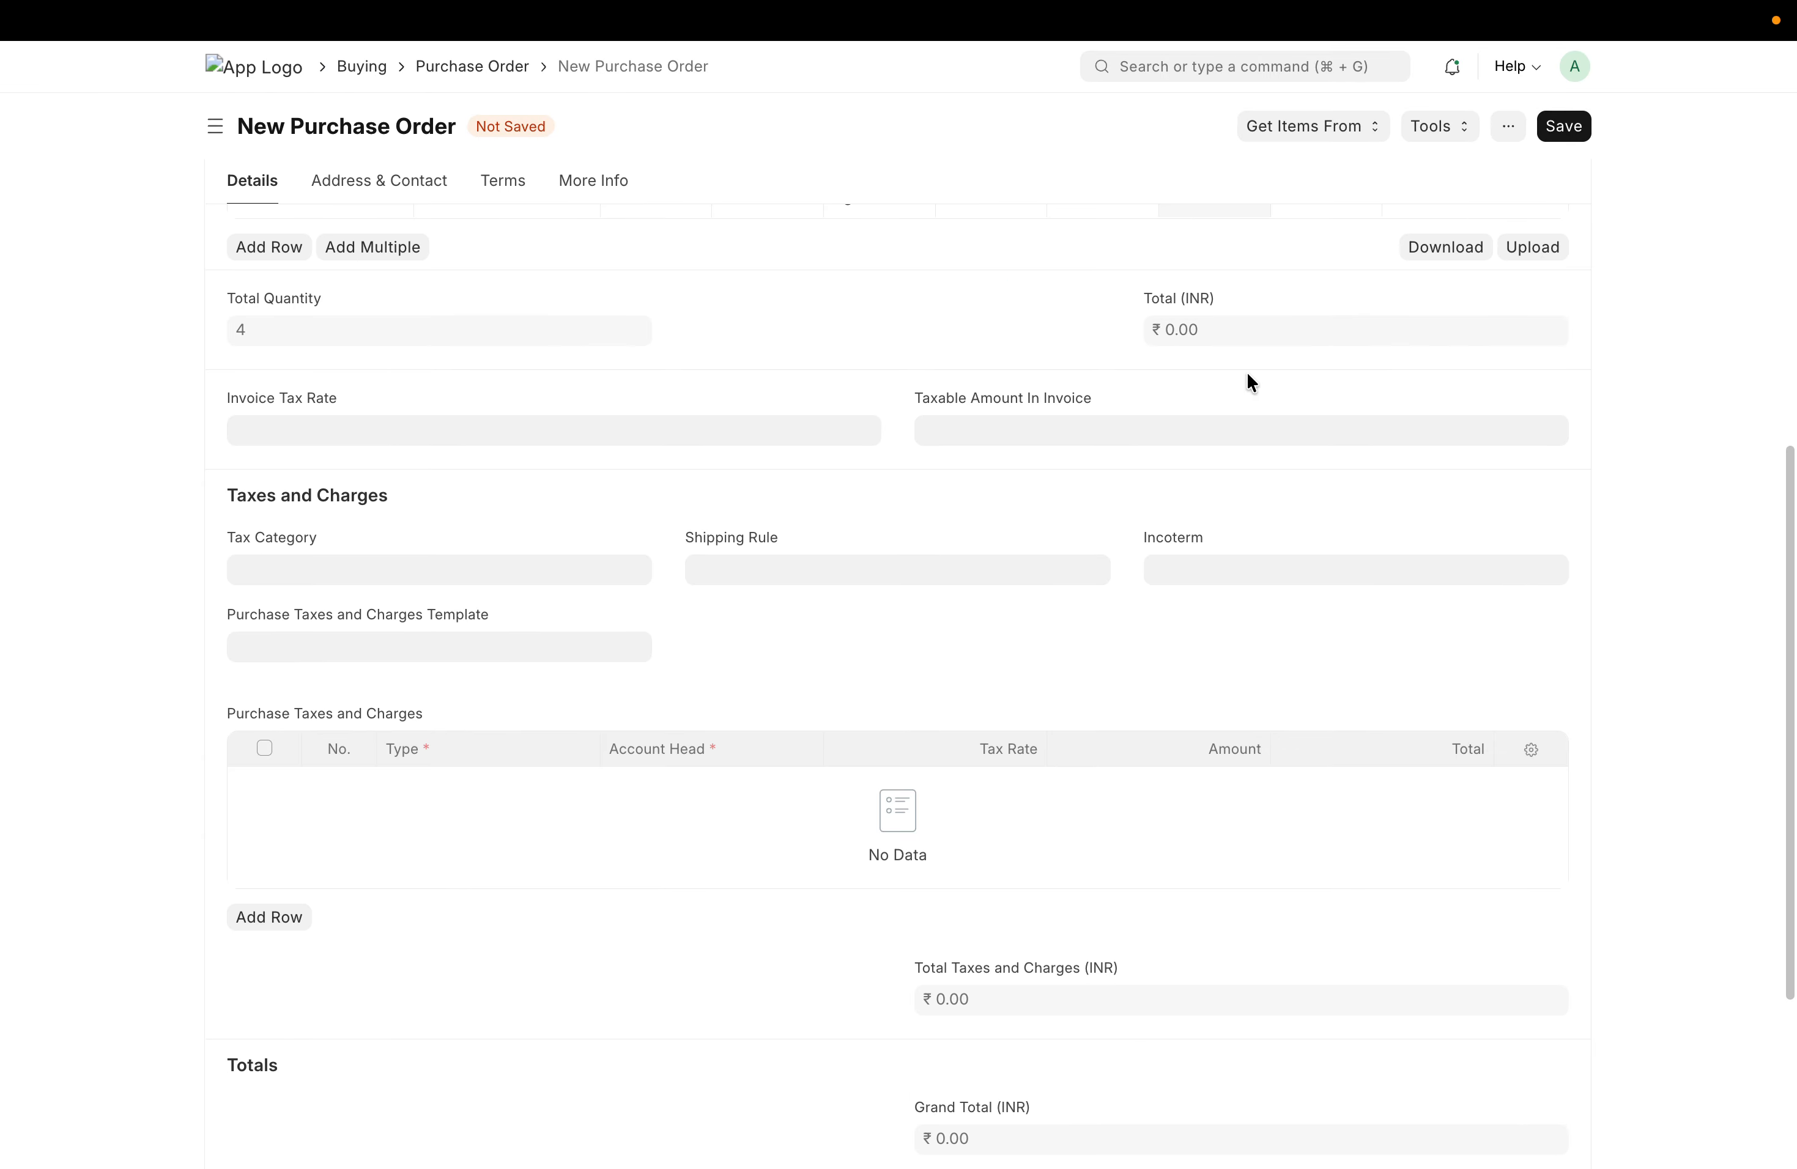
pyautogui.click(1375, 393)
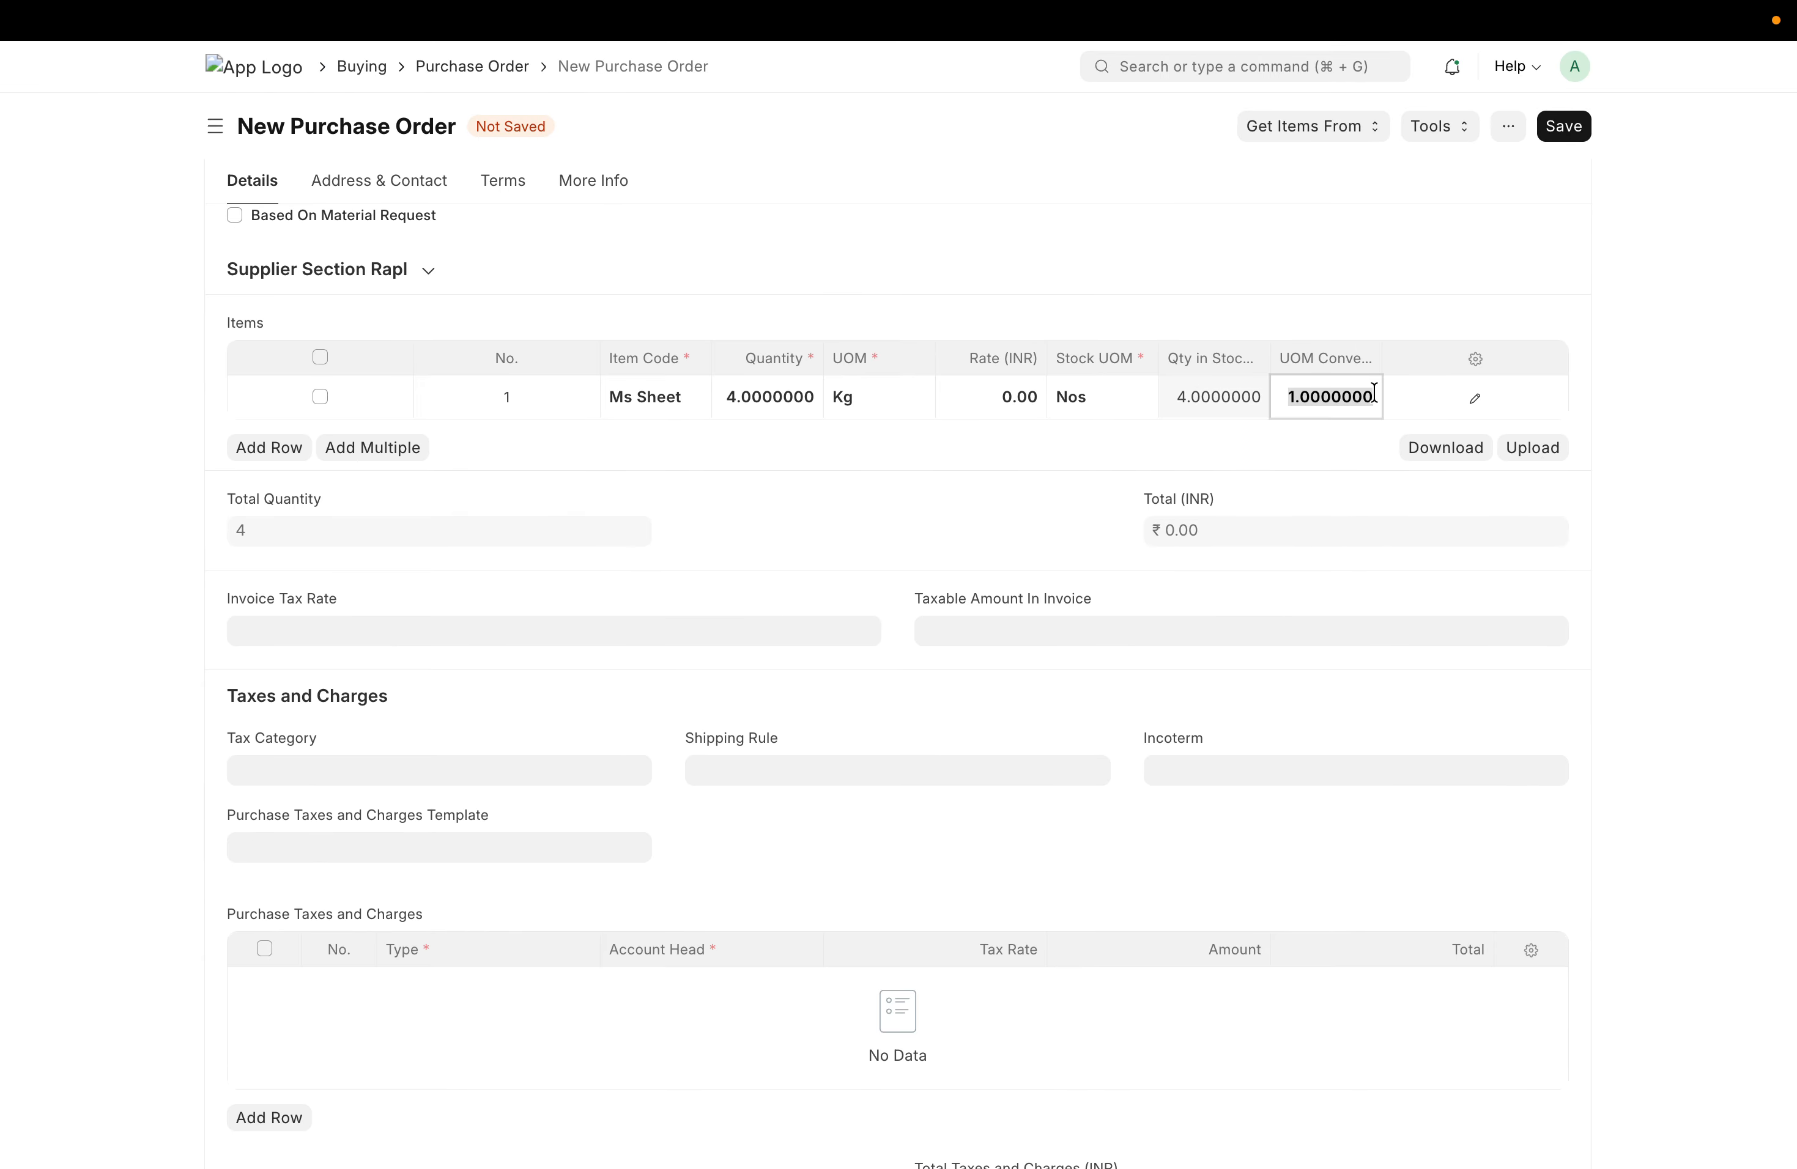
pyautogui.press('BackSpace')
pyautogui.write('.5')
pyautogui.click(1219, 449)
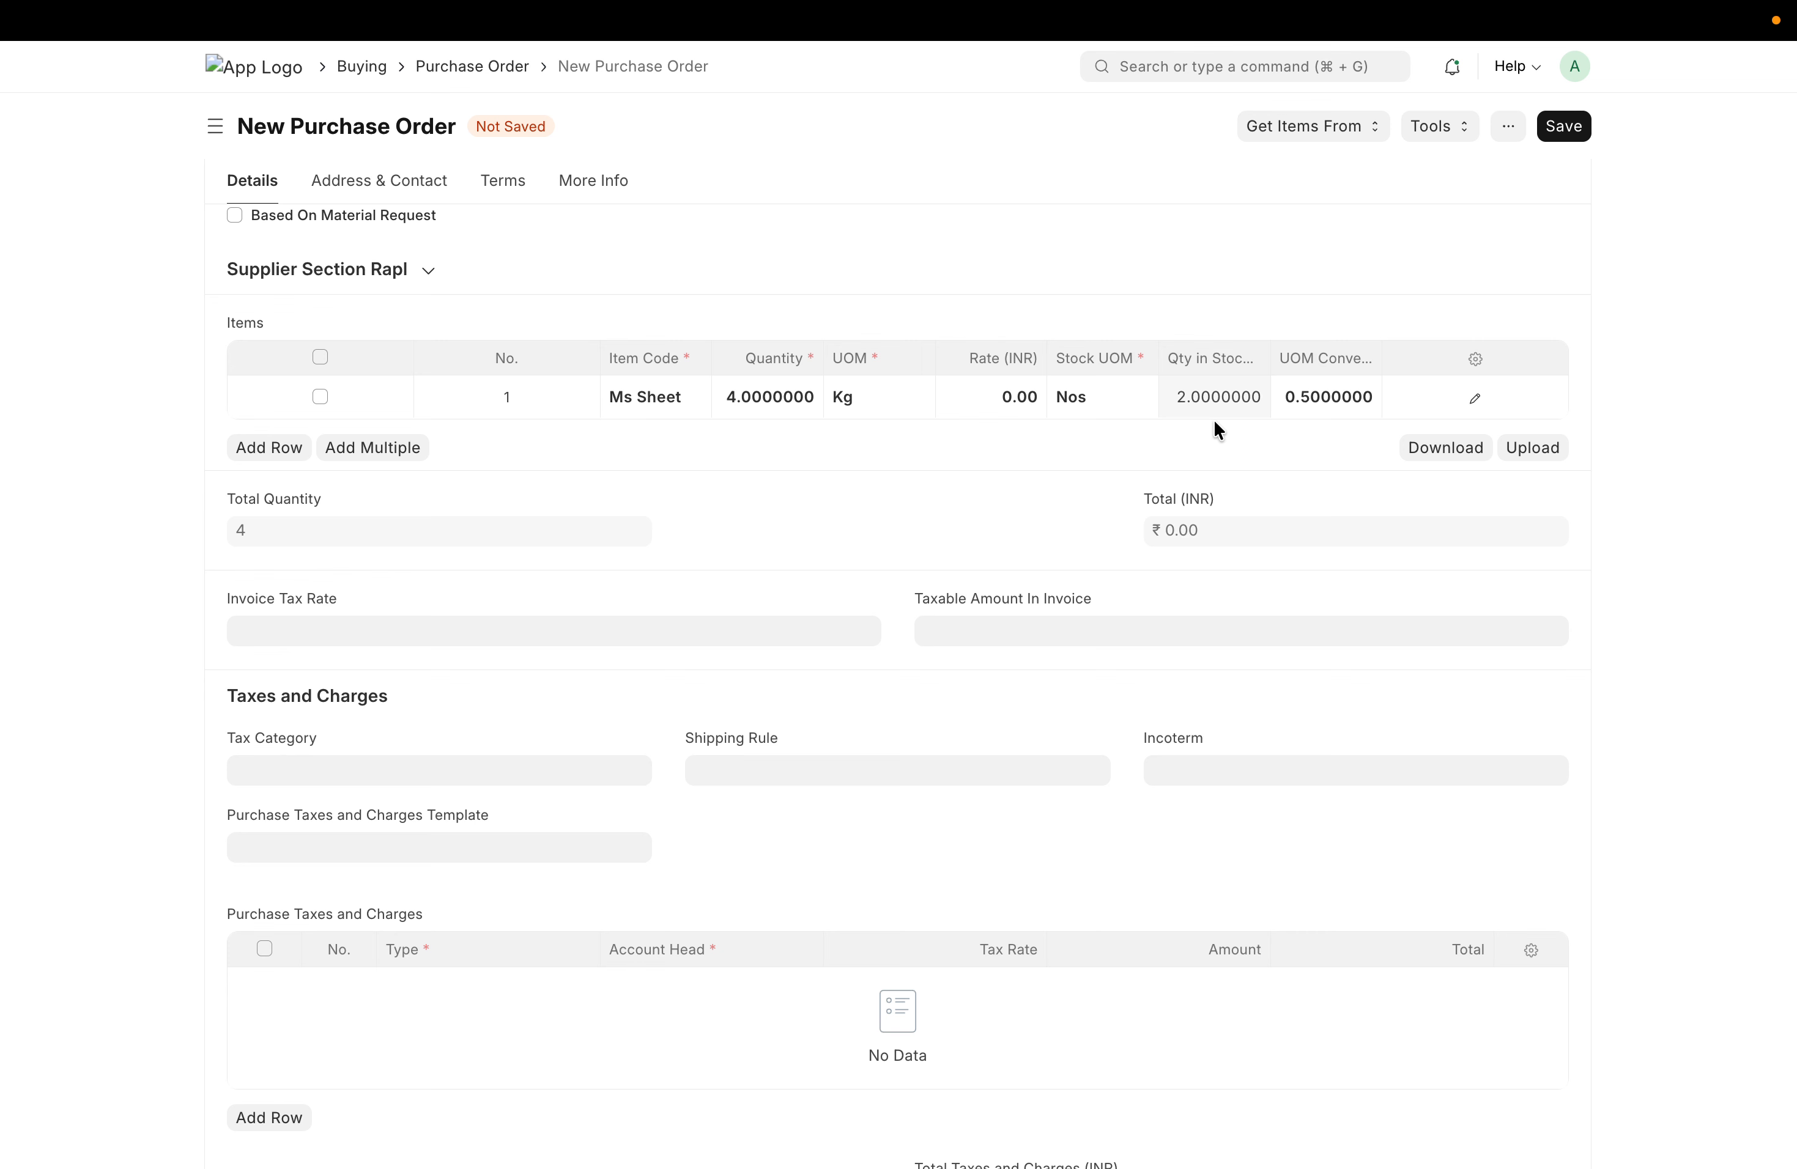
# Set the Ms Sheet row's UOM conversion factor to 2
pyautogui.click(1376, 396)
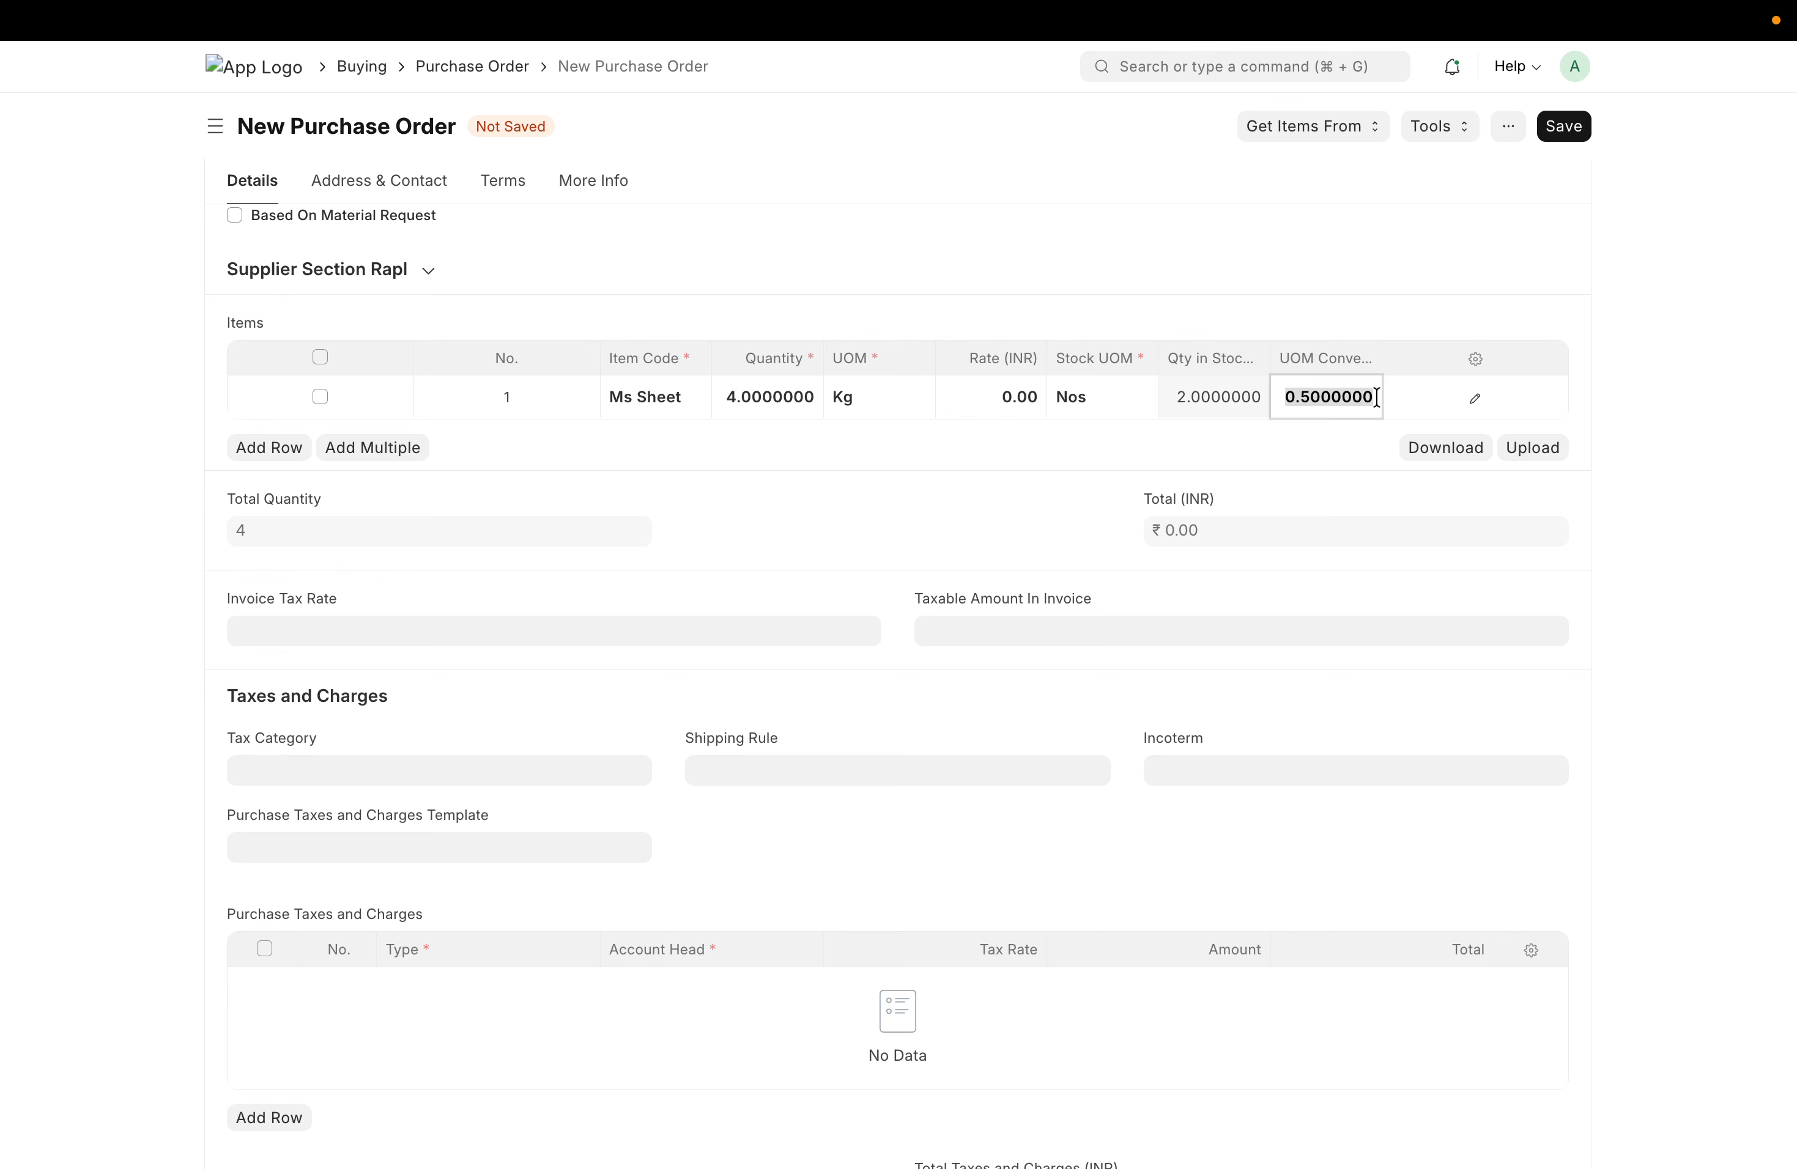
pyautogui.press('BackSpace')
pyautogui.write('2')
pyautogui.click(1172, 445)
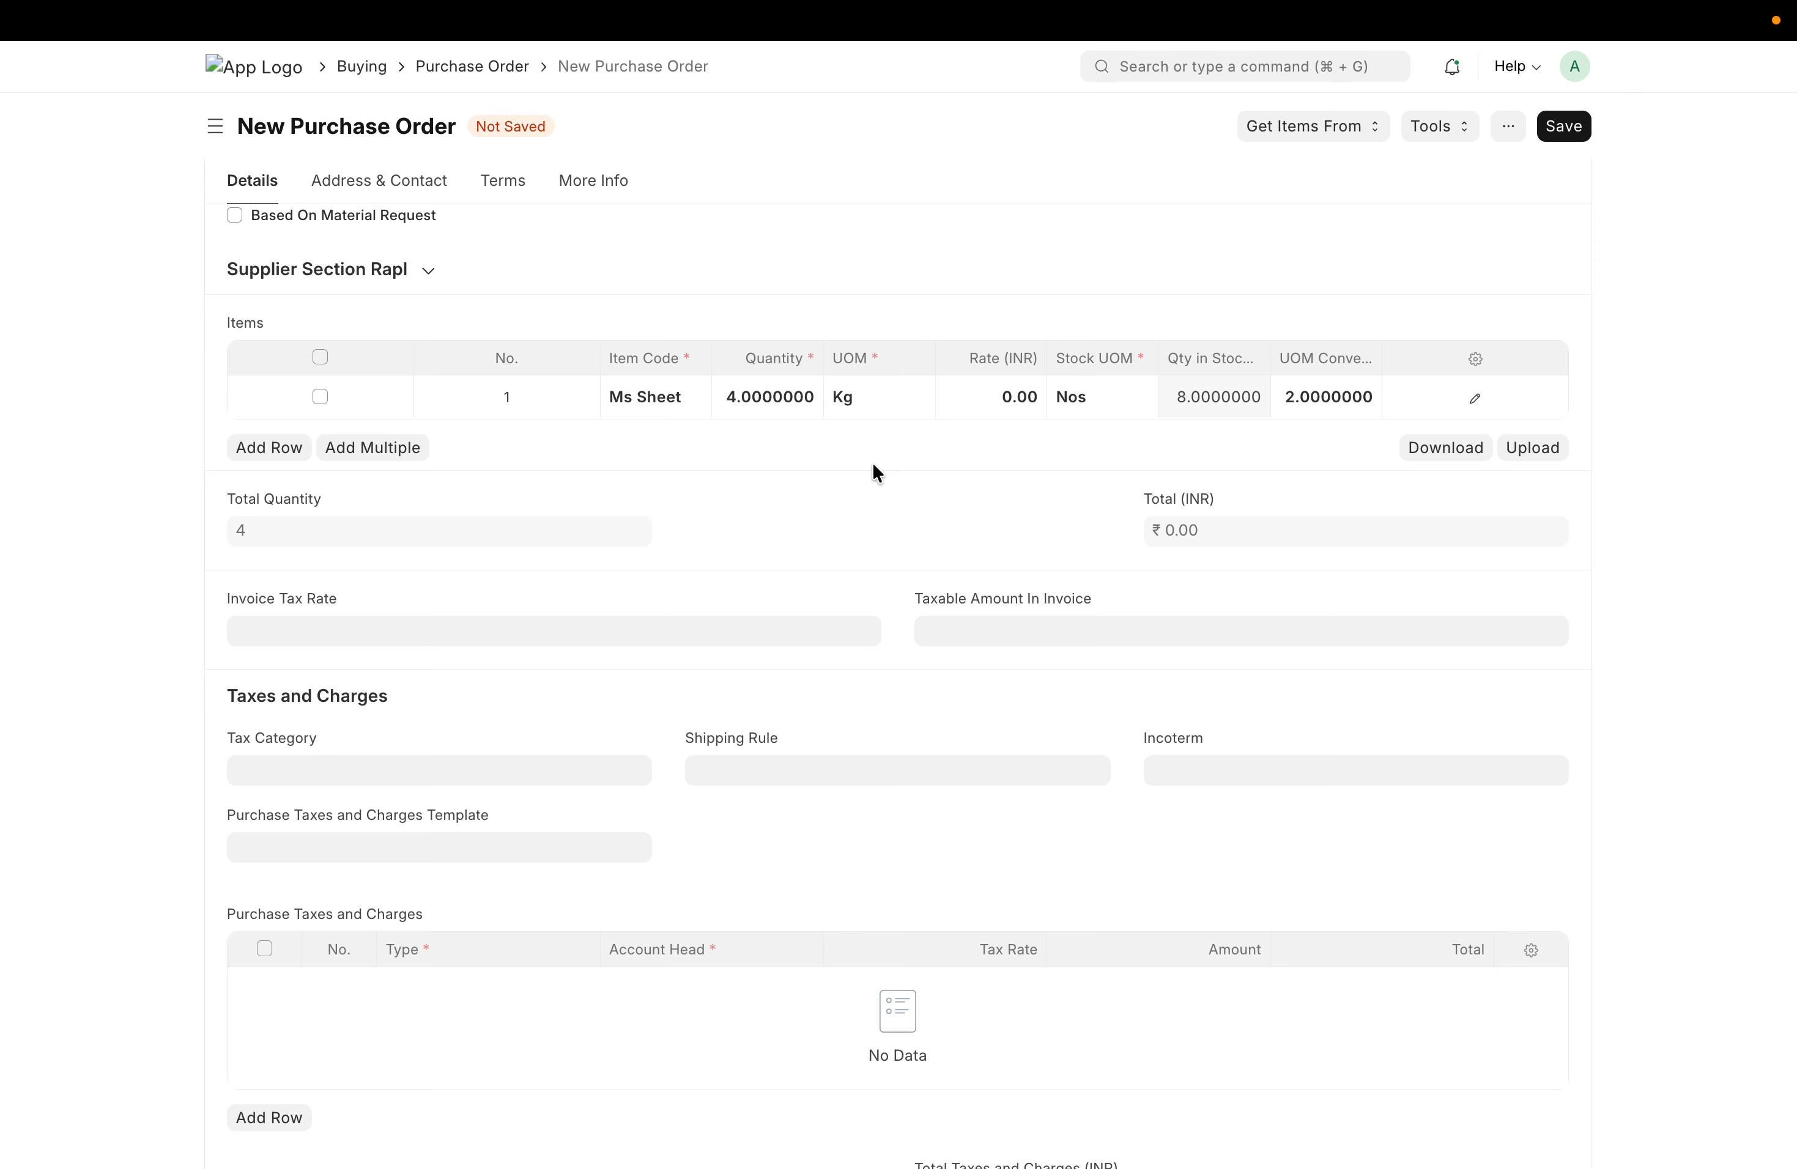
pyautogui.click(1373, 398)
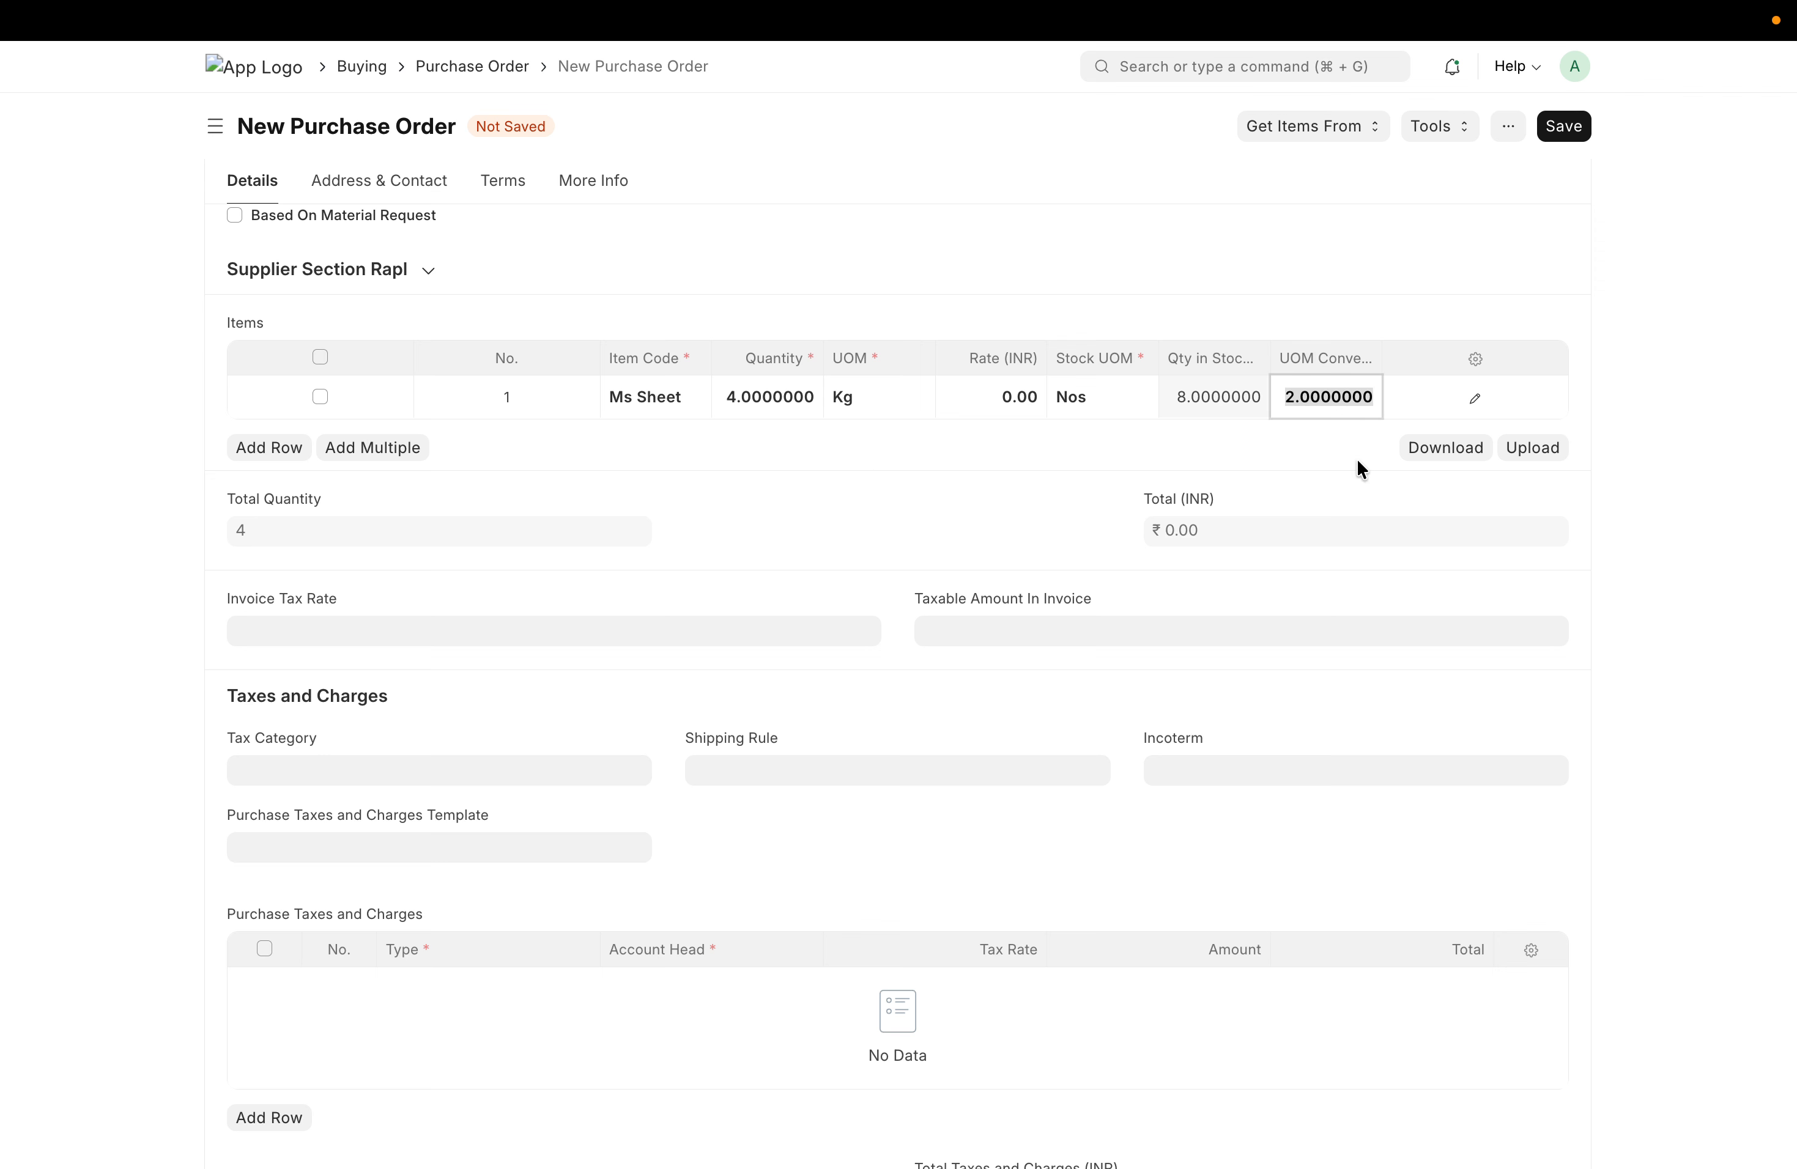
pyautogui.press('BackSpace')
pyautogui.write('2')
pyautogui.click(1254, 449)
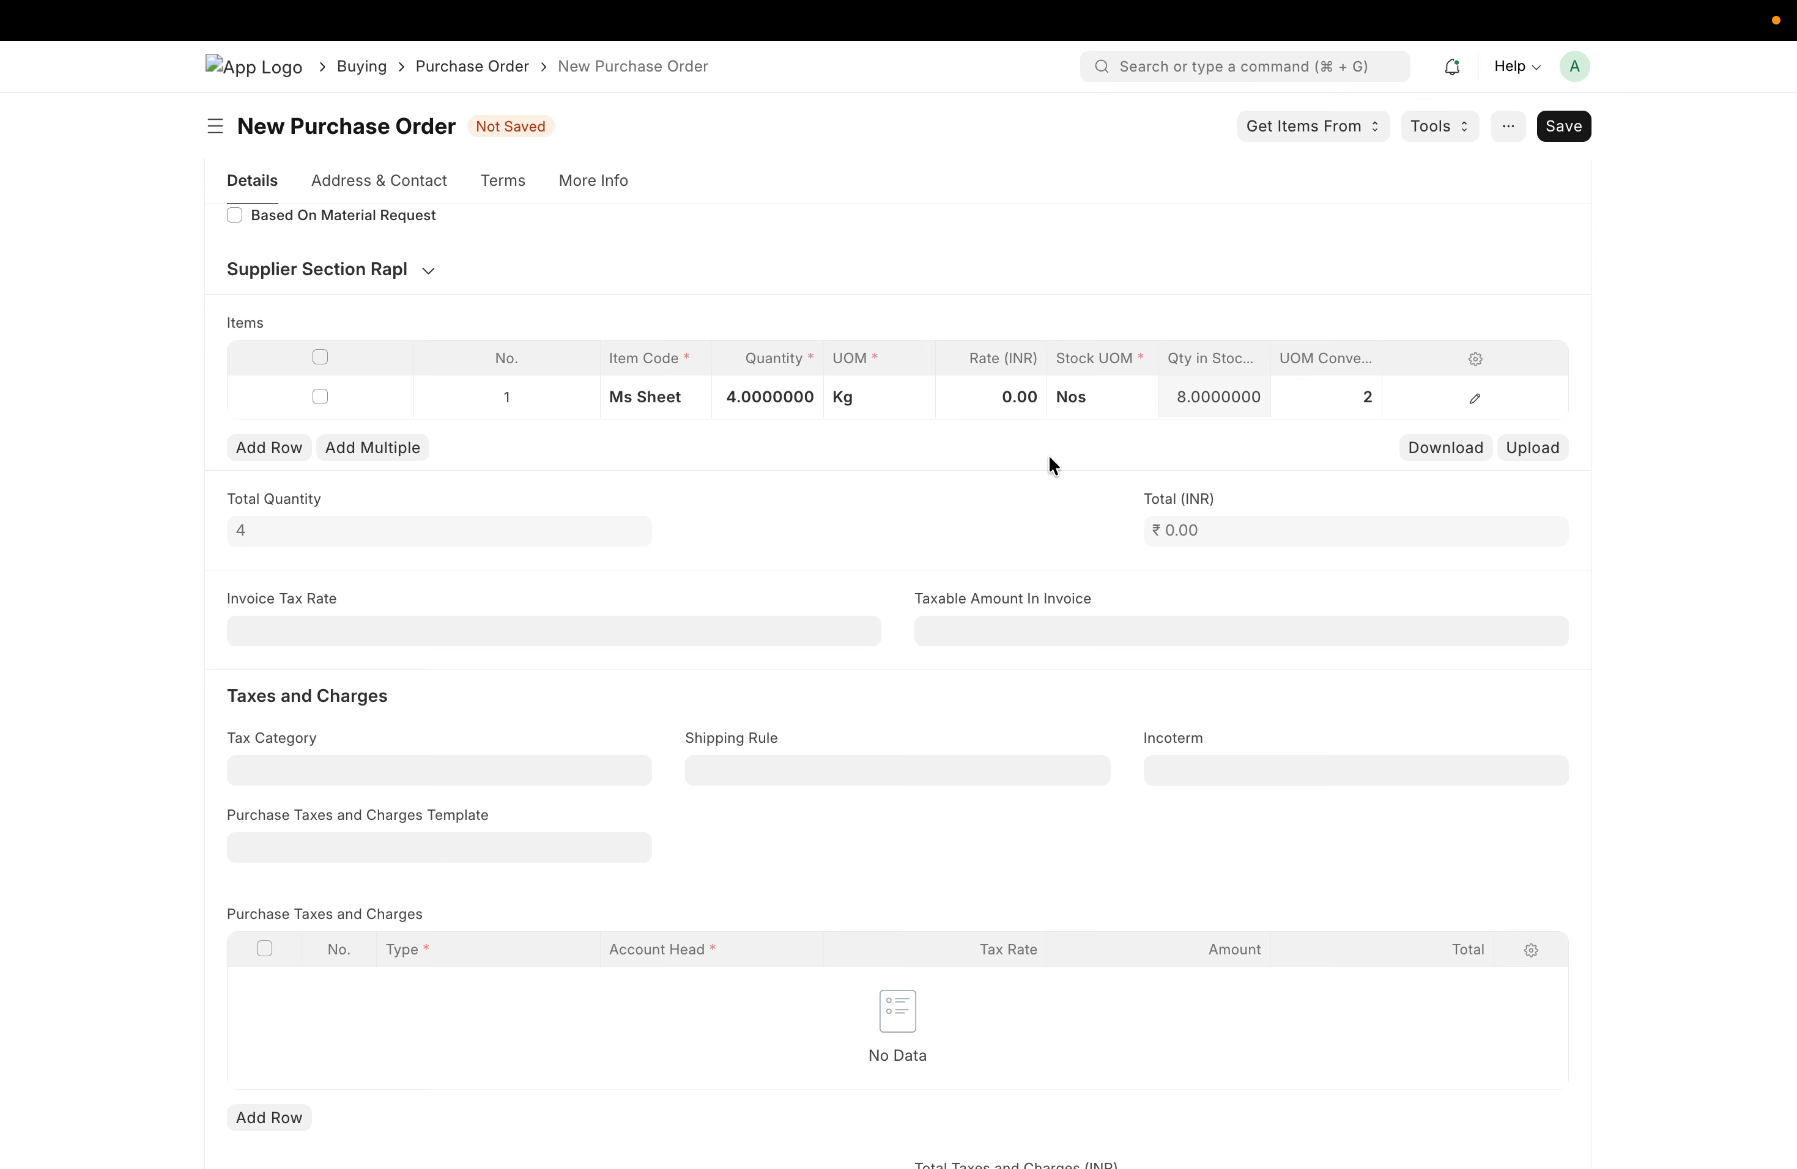
pyautogui.click(1374, 396)
pyautogui.click(1185, 450)
# Switch to the Numbers spreadsheet and enter "1 Nos" in cell C16
pyautogui.hotkey('ctrl', 'Up')
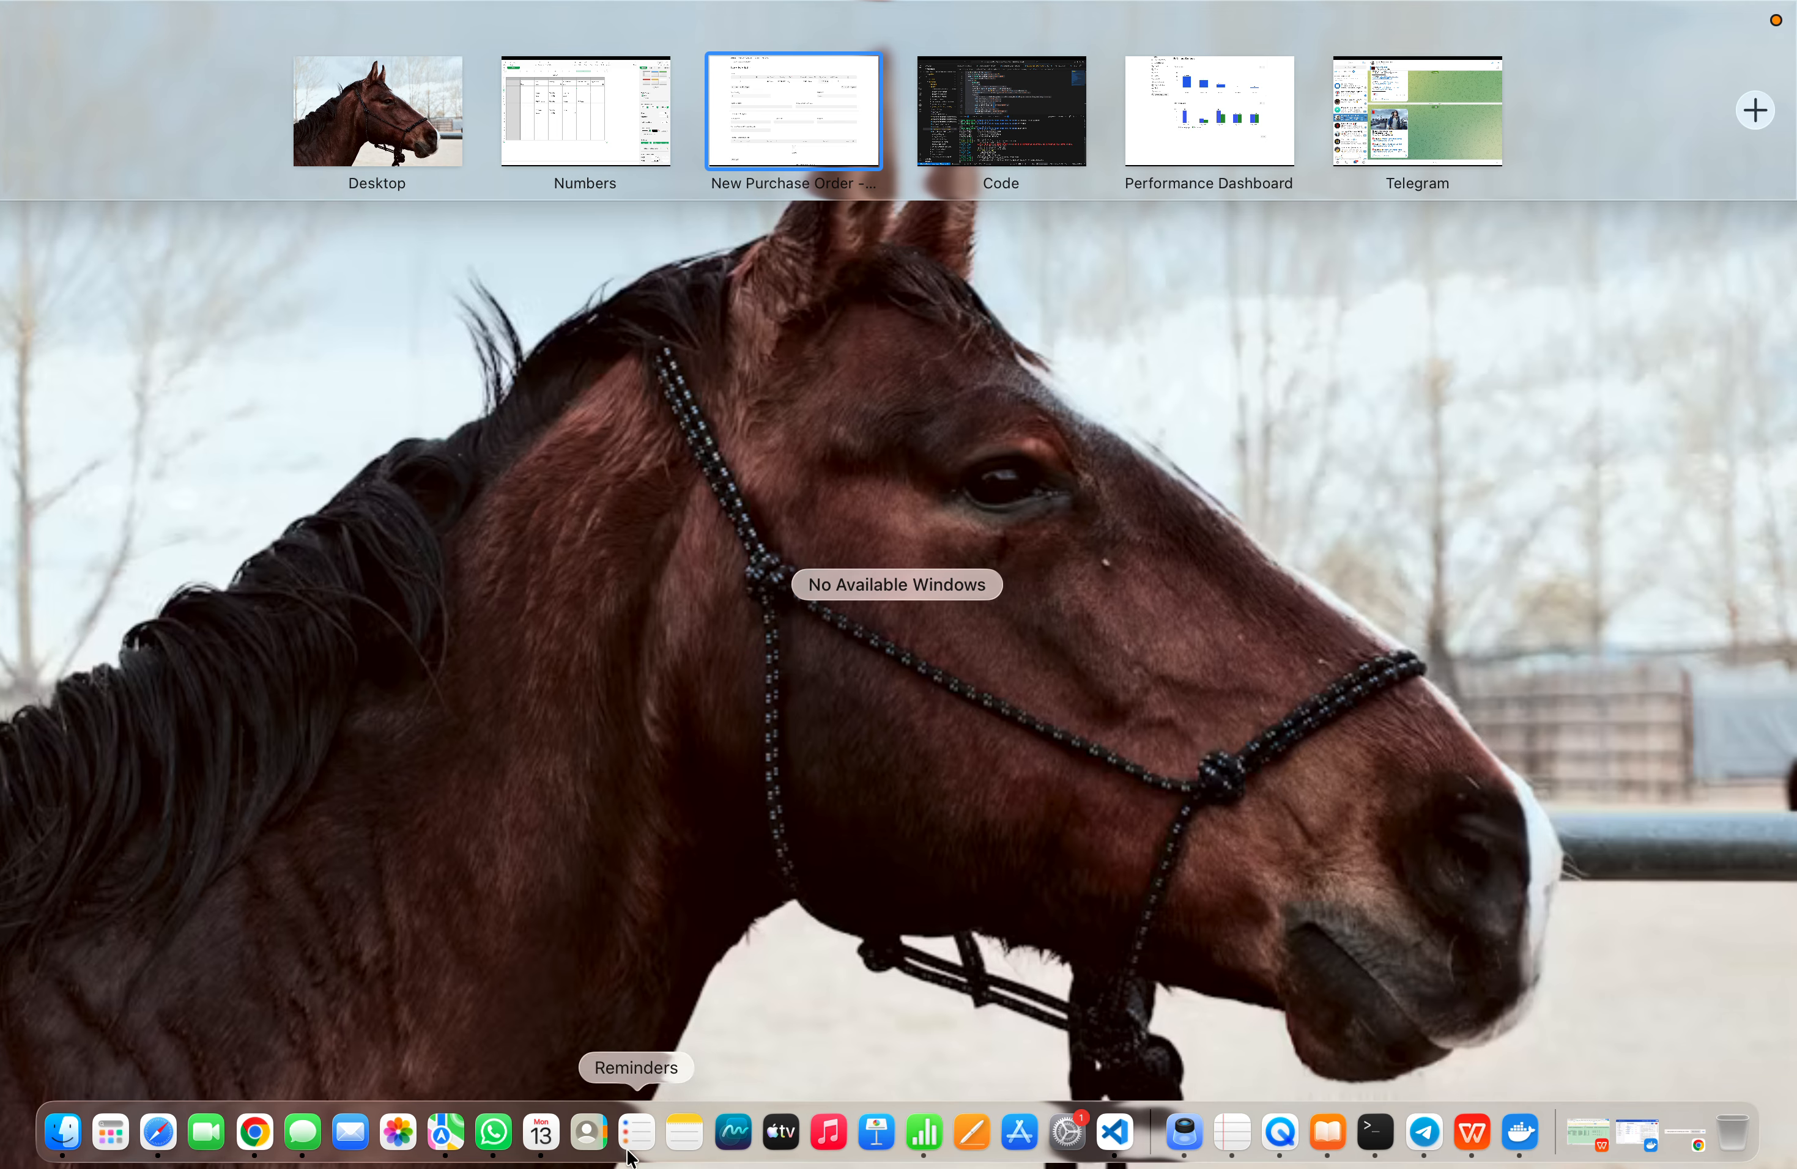
pyautogui.click(923, 1132)
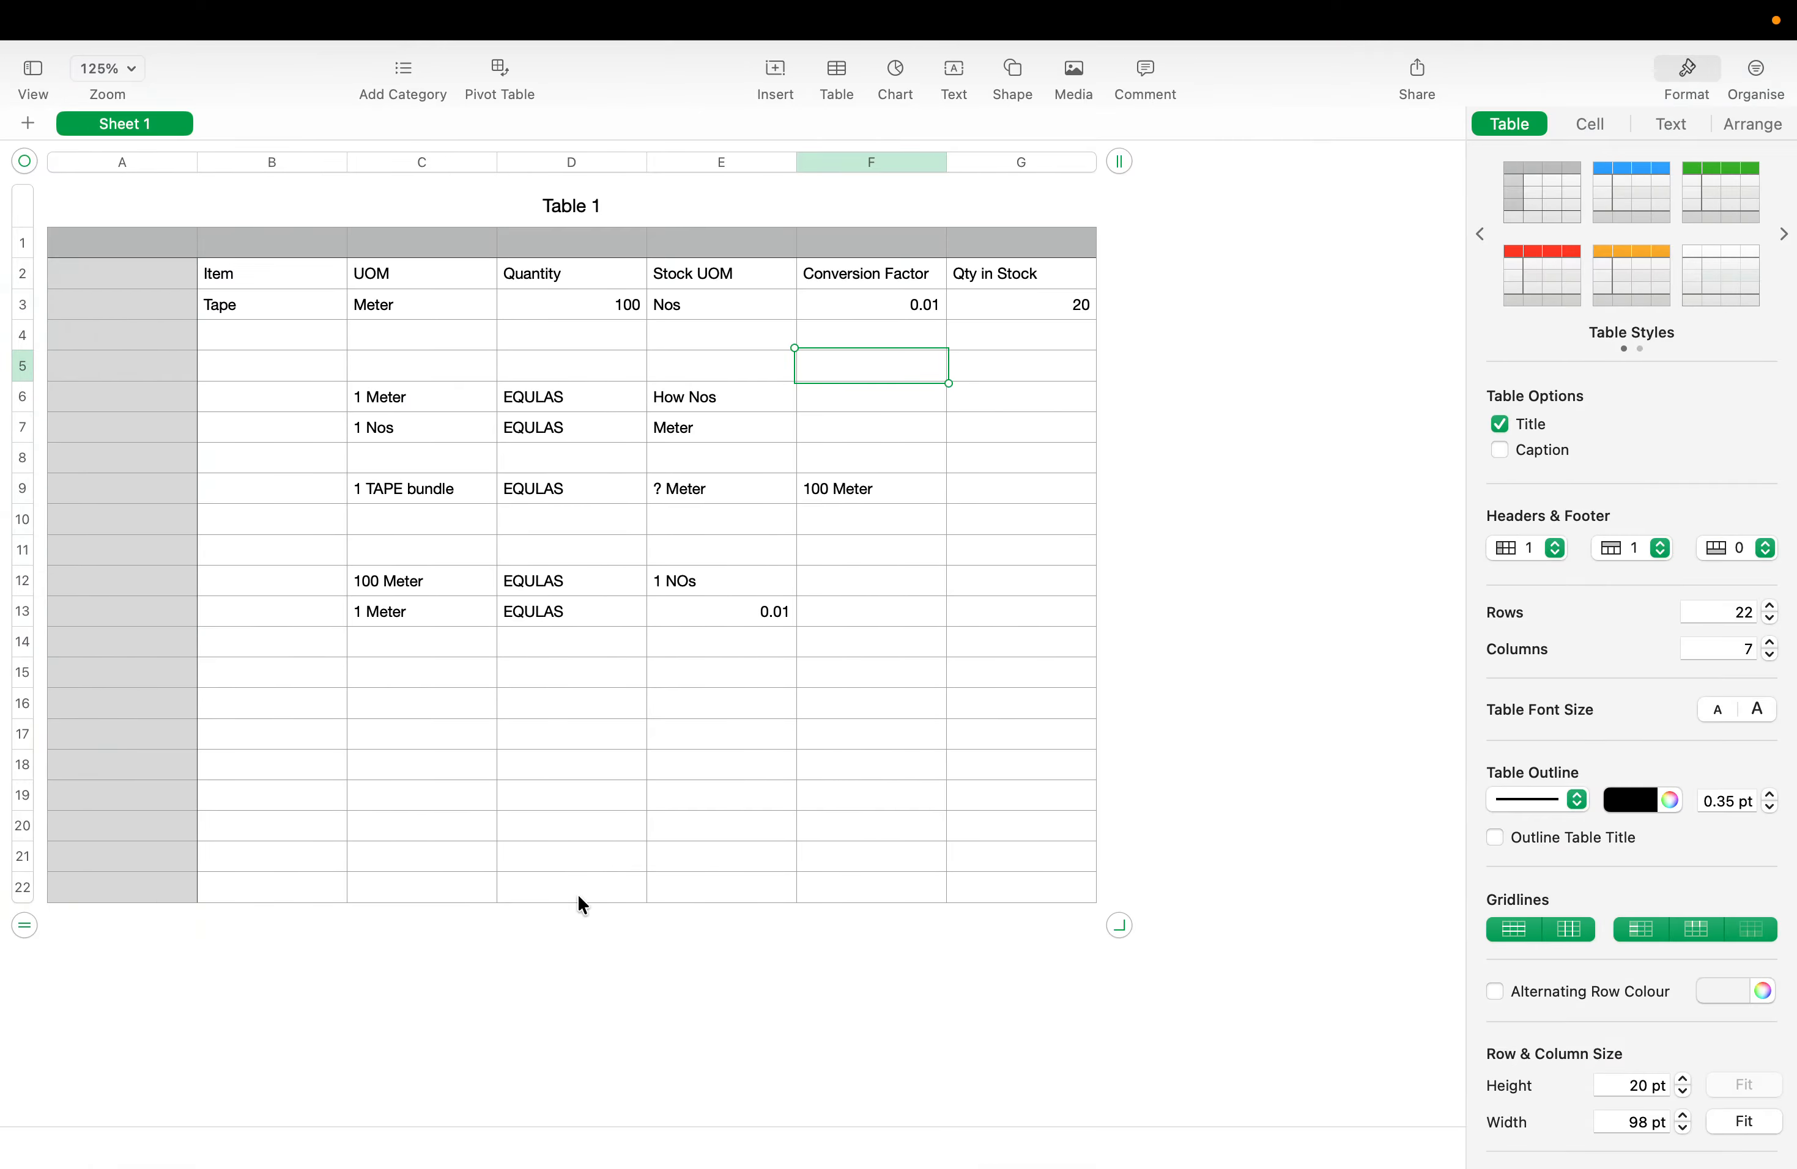
pyautogui.click(444, 744)
pyautogui.click(398, 698)
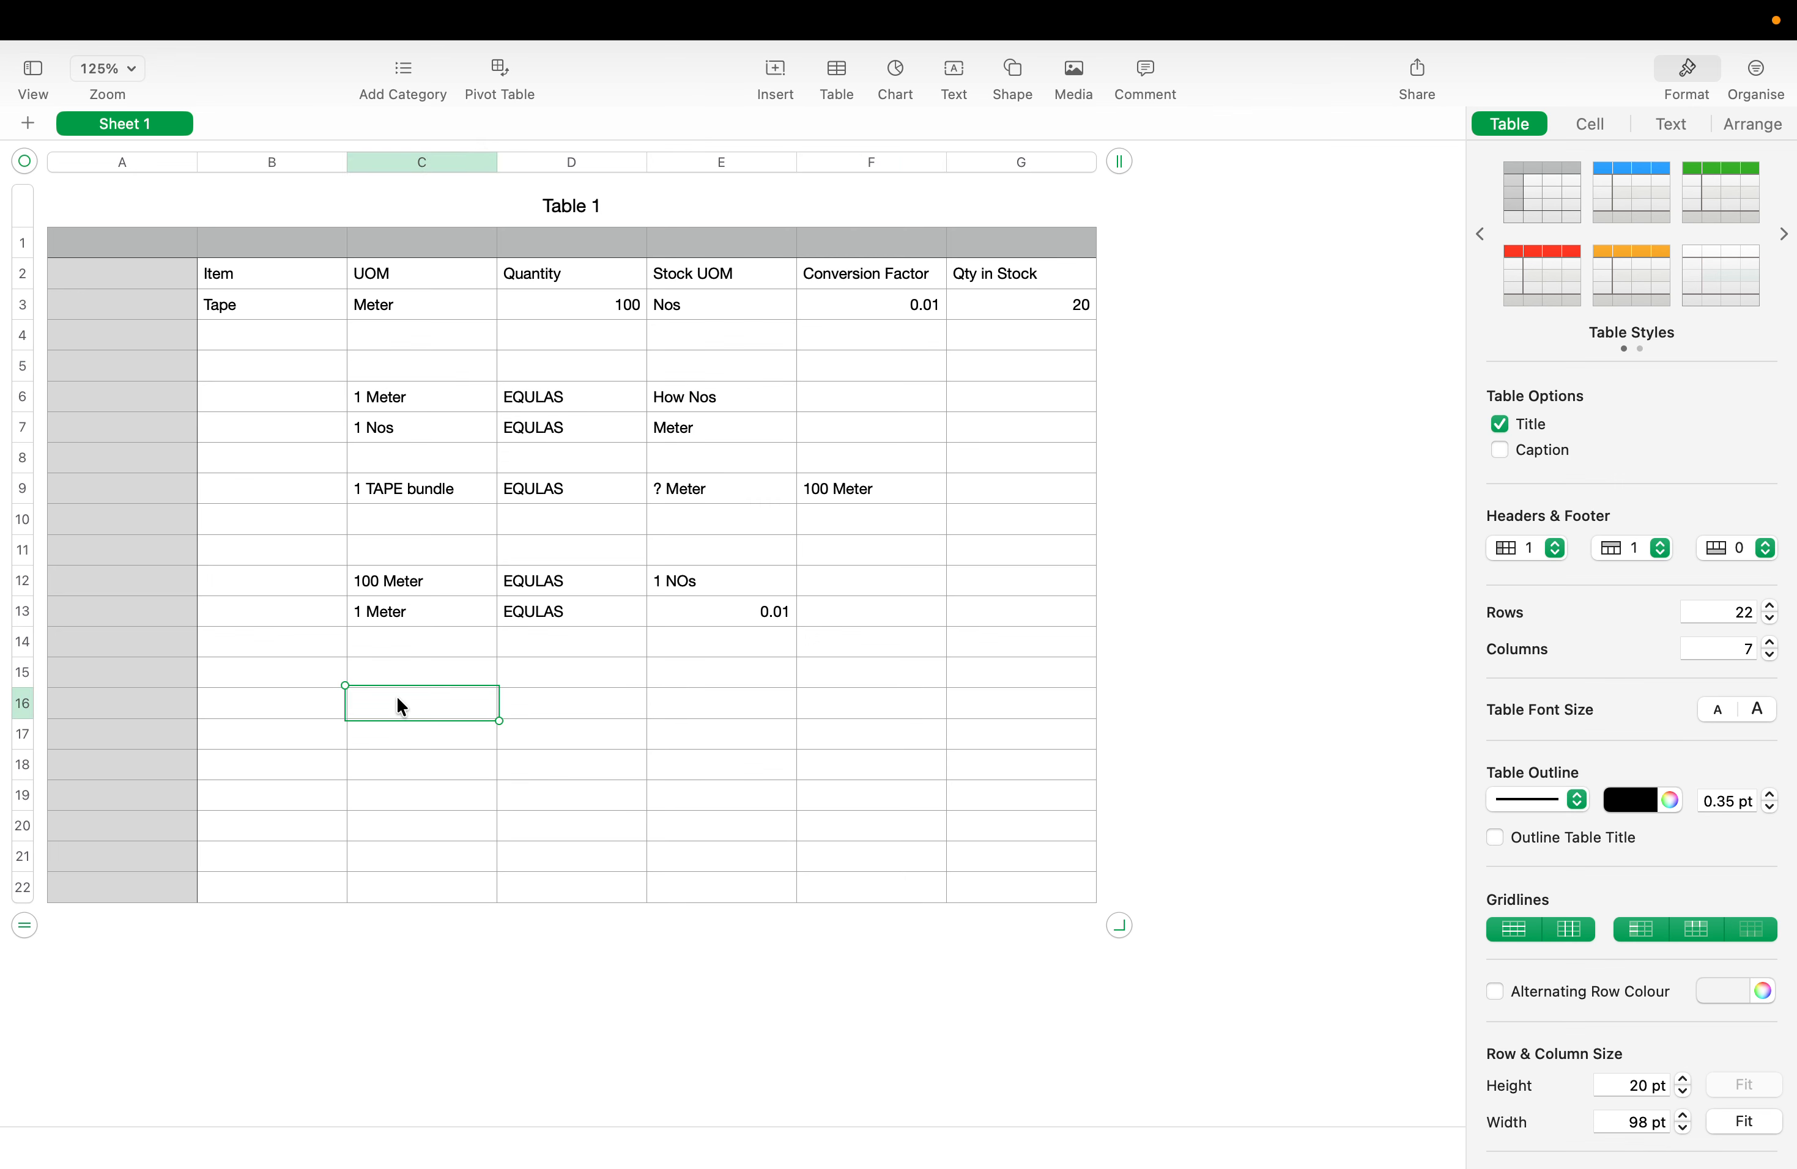
pyautogui.write('1 ')
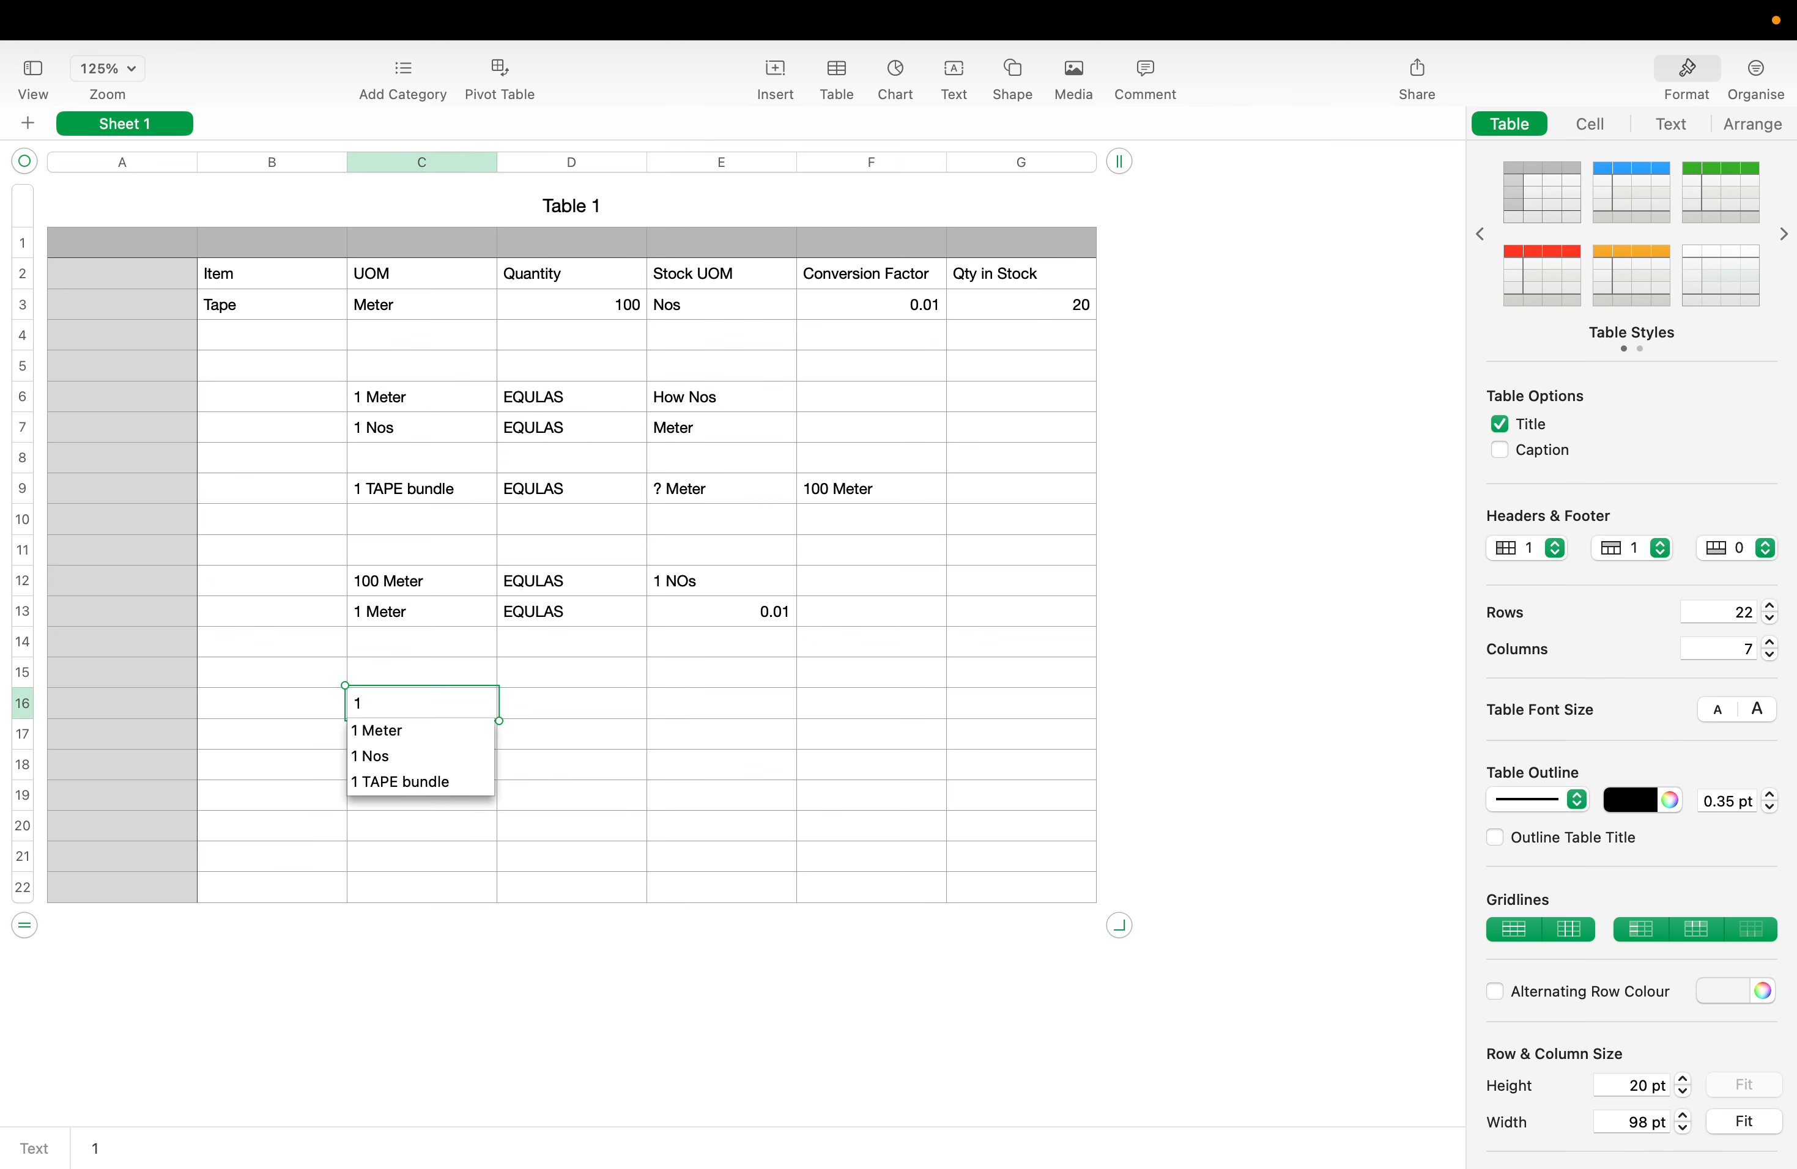
pyautogui.write('Nos')
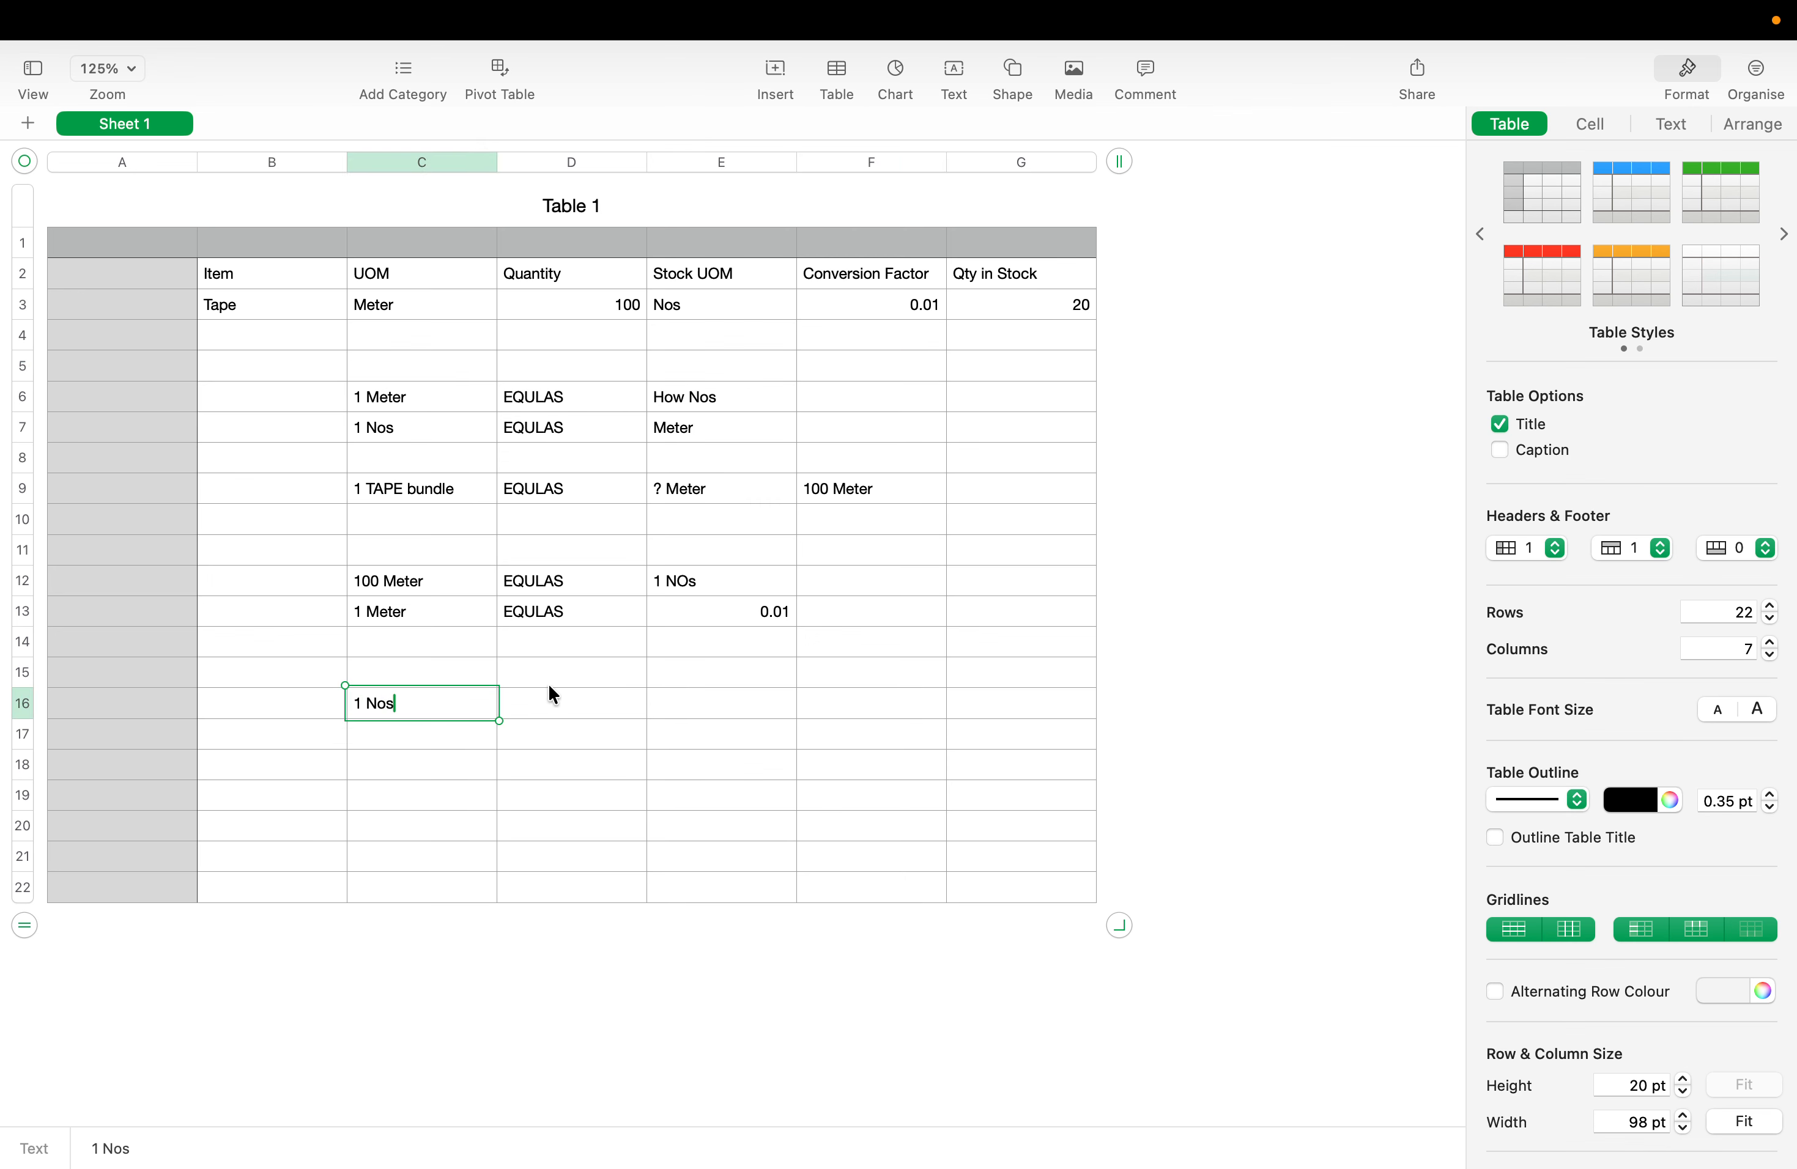
# Complete row 16 with "EQULAS" in cell D16 and "1/2kg" in cell E16
pyautogui.click(594, 700)
pyautogui.click(569, 612)
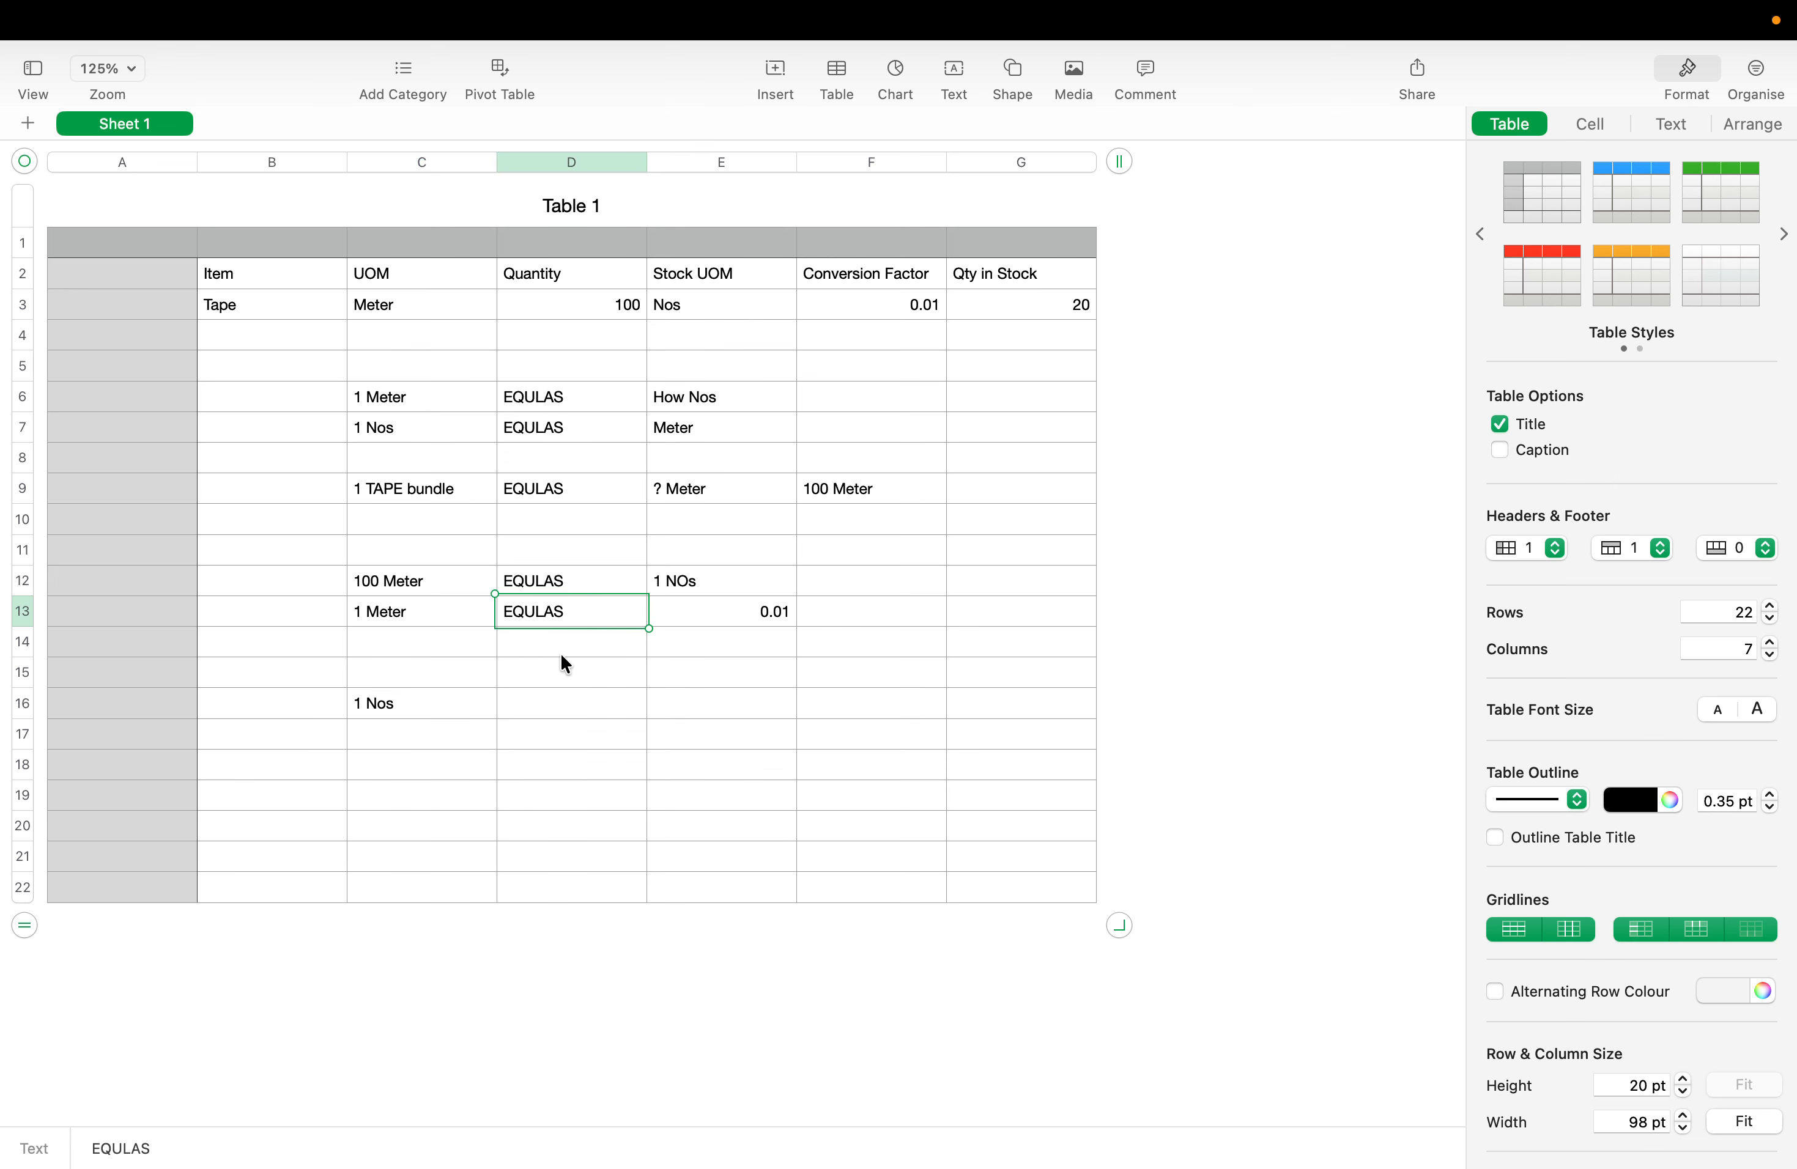
pyautogui.click(553, 706)
pyautogui.write('EQULAS')
pyautogui.click(717, 716)
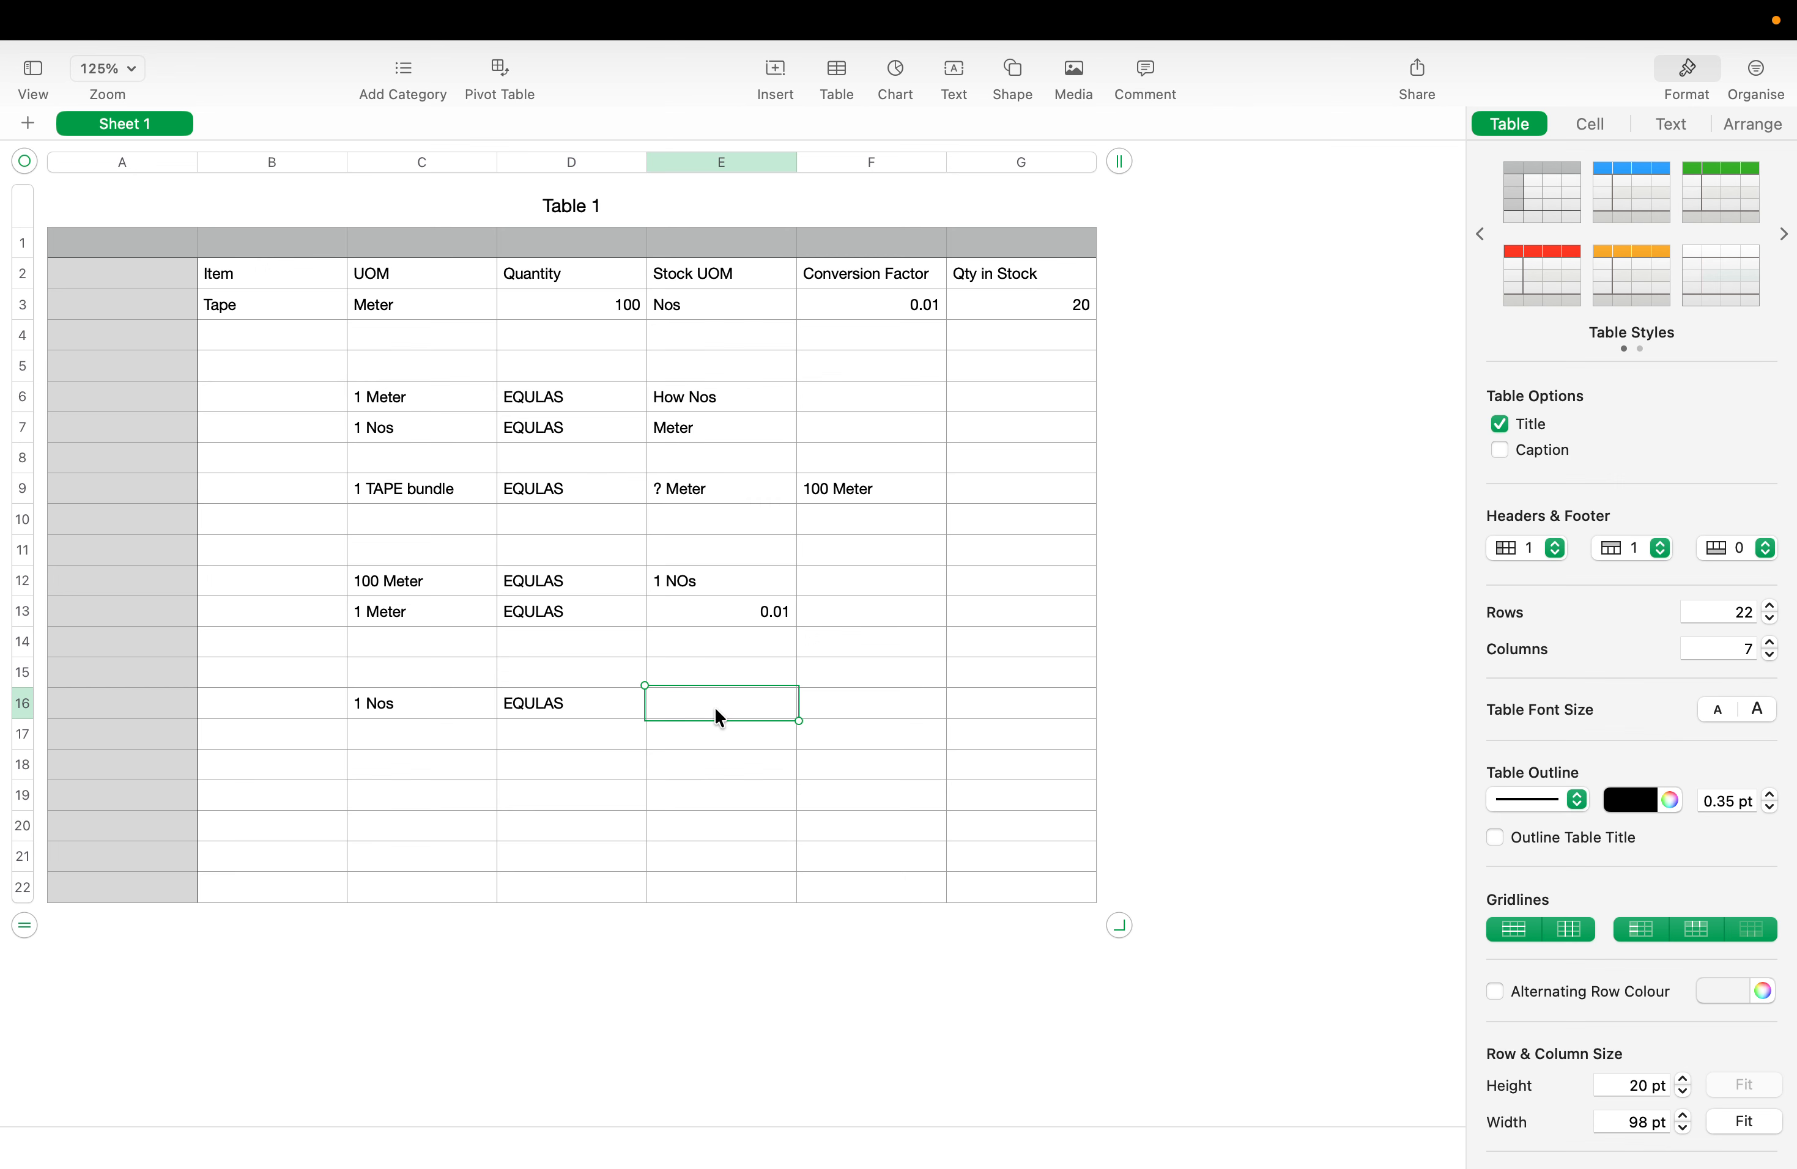
pyautogui.write('1')
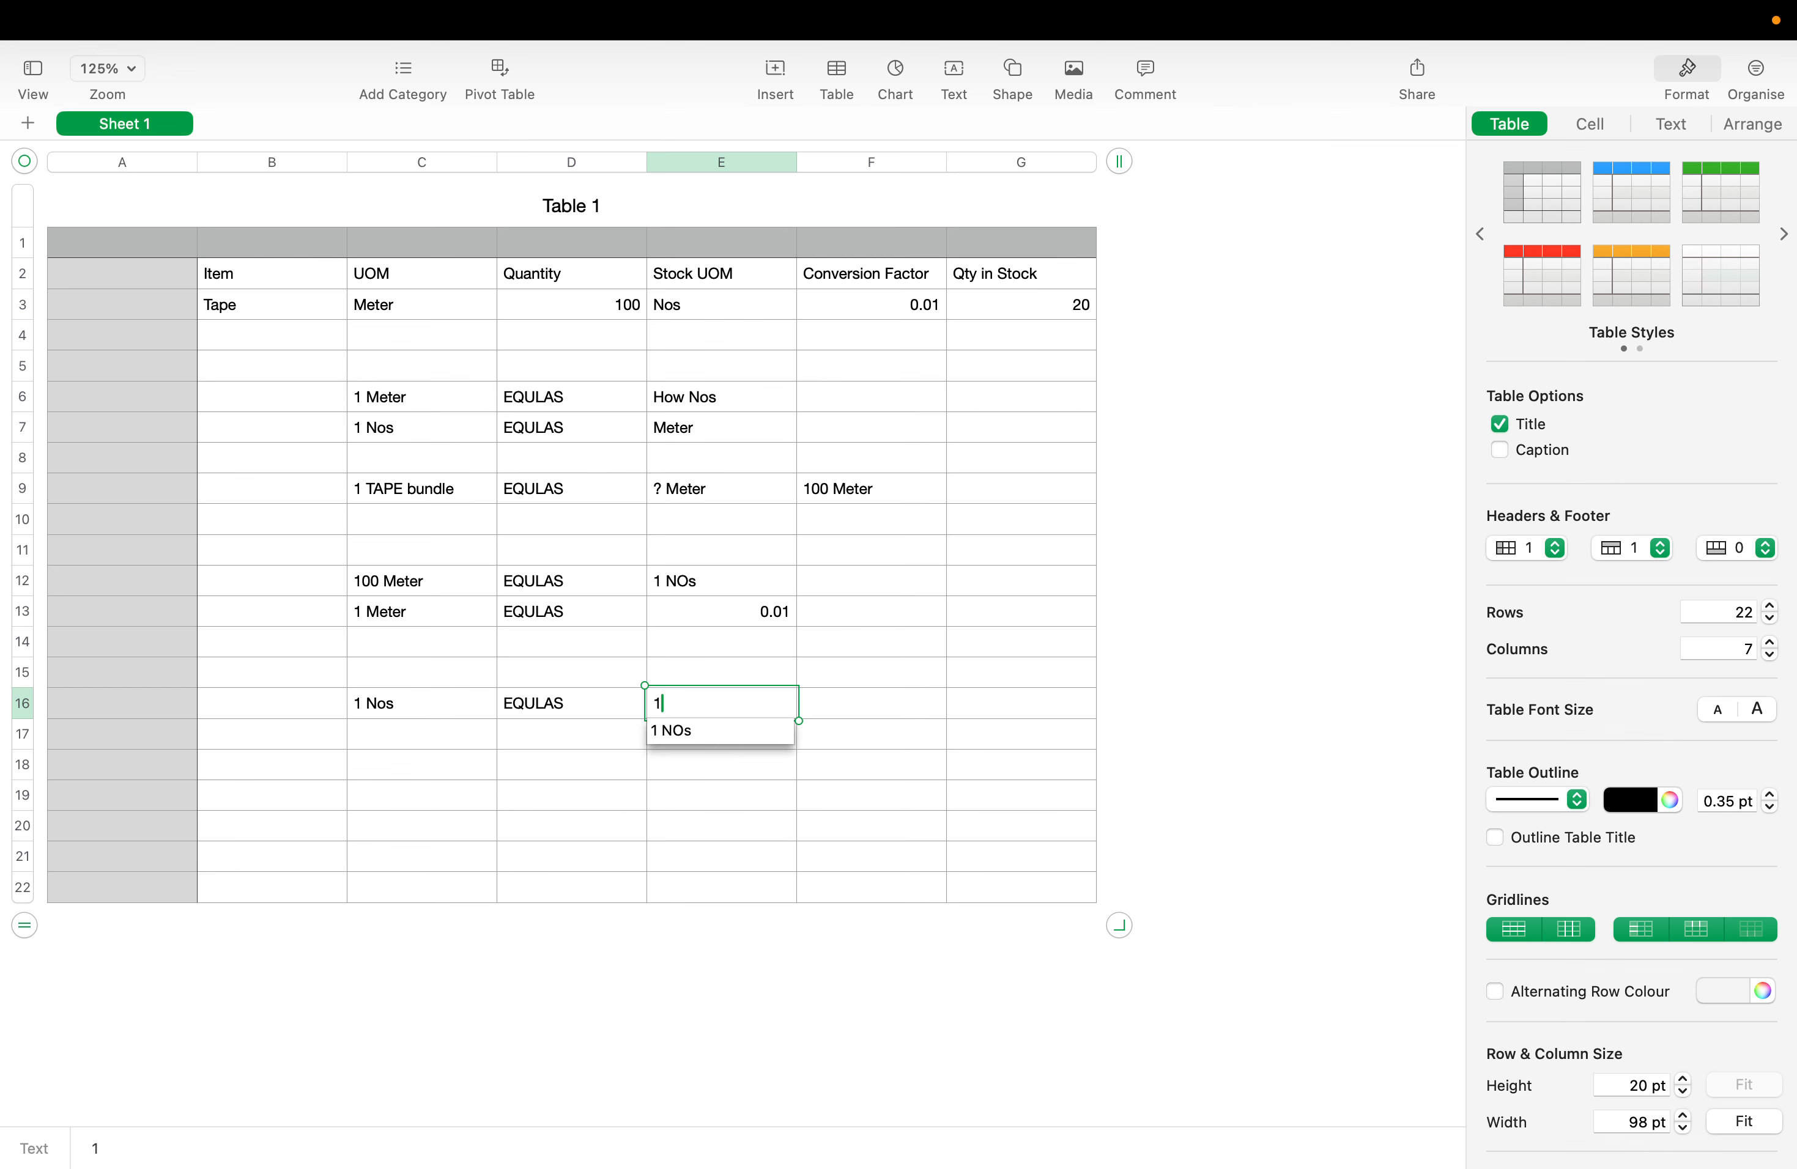
pyautogui.write('/')
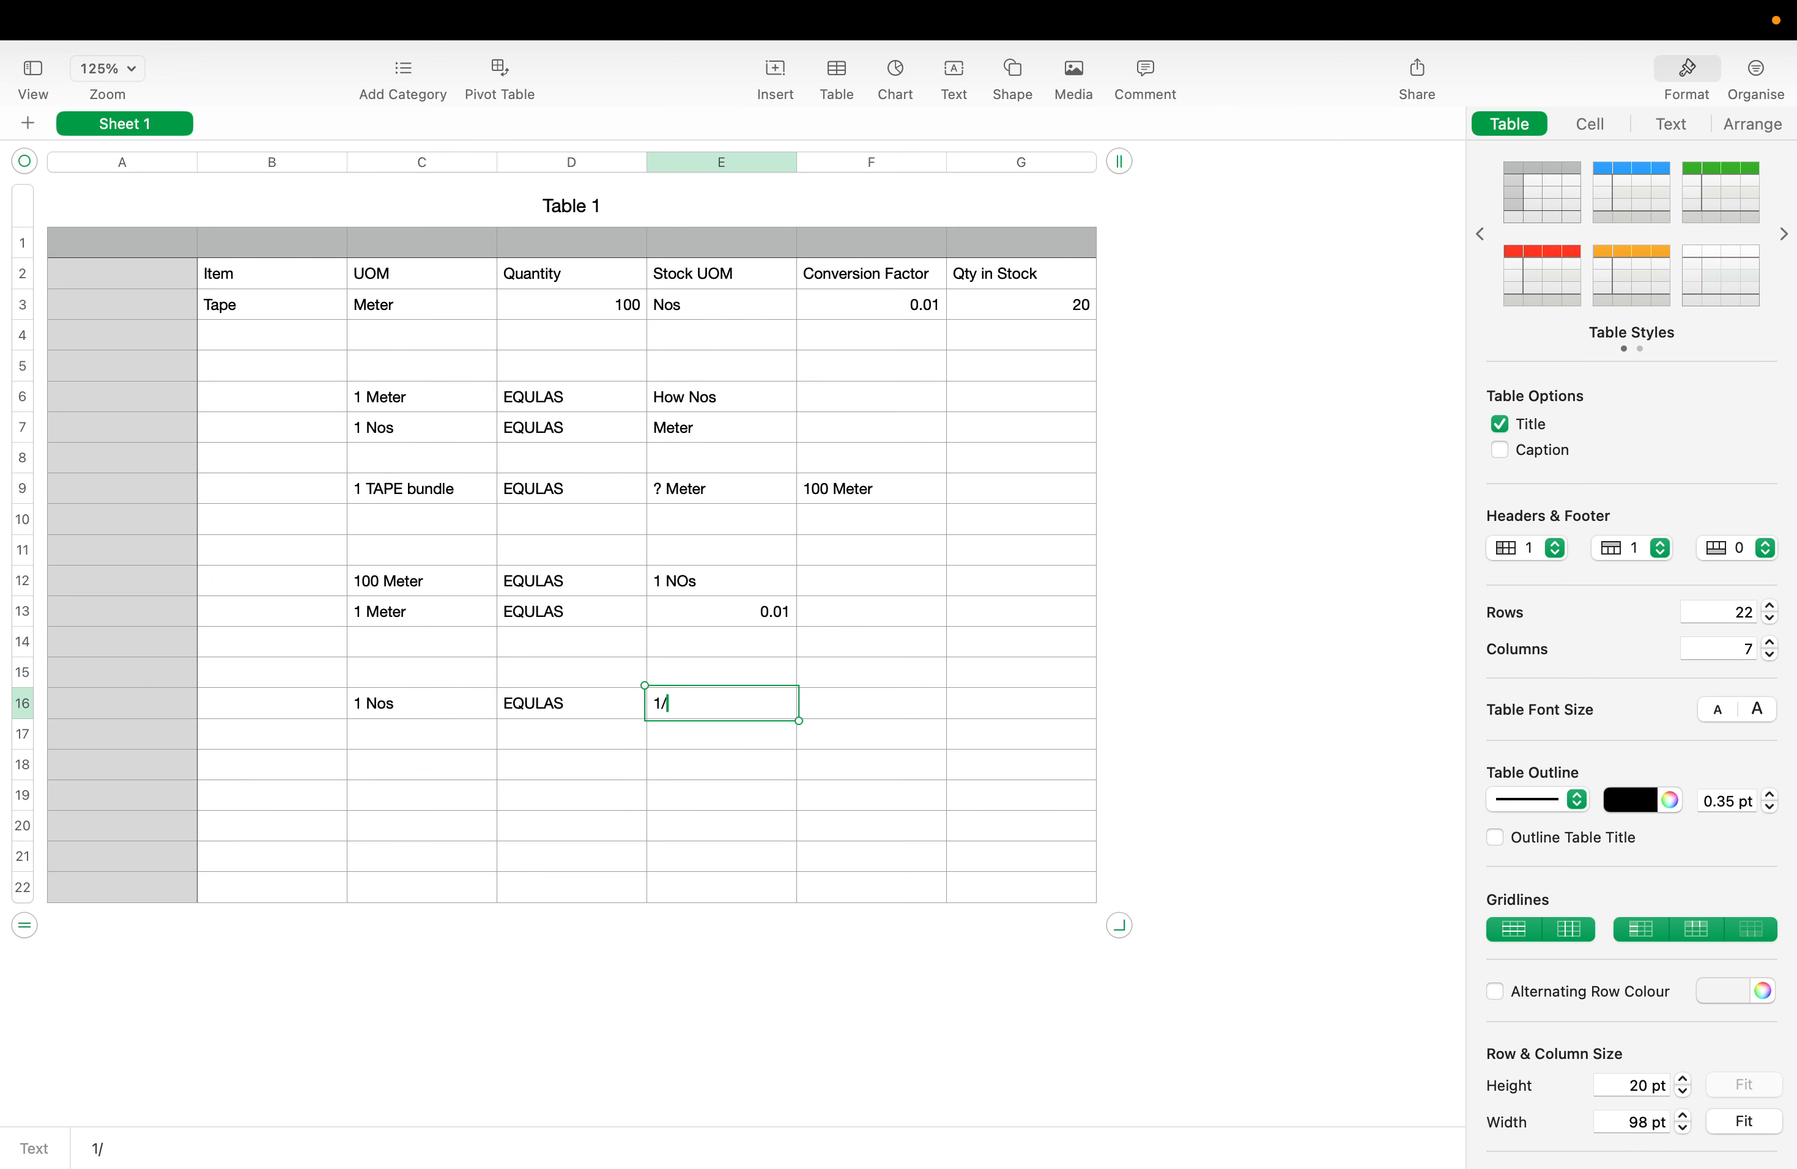
pyautogui.write('2kg')
# Fill row 17 with "1 kg" in column C, "EQULAS" in column D and "2 NOs" in column E
pyautogui.click(480, 743)
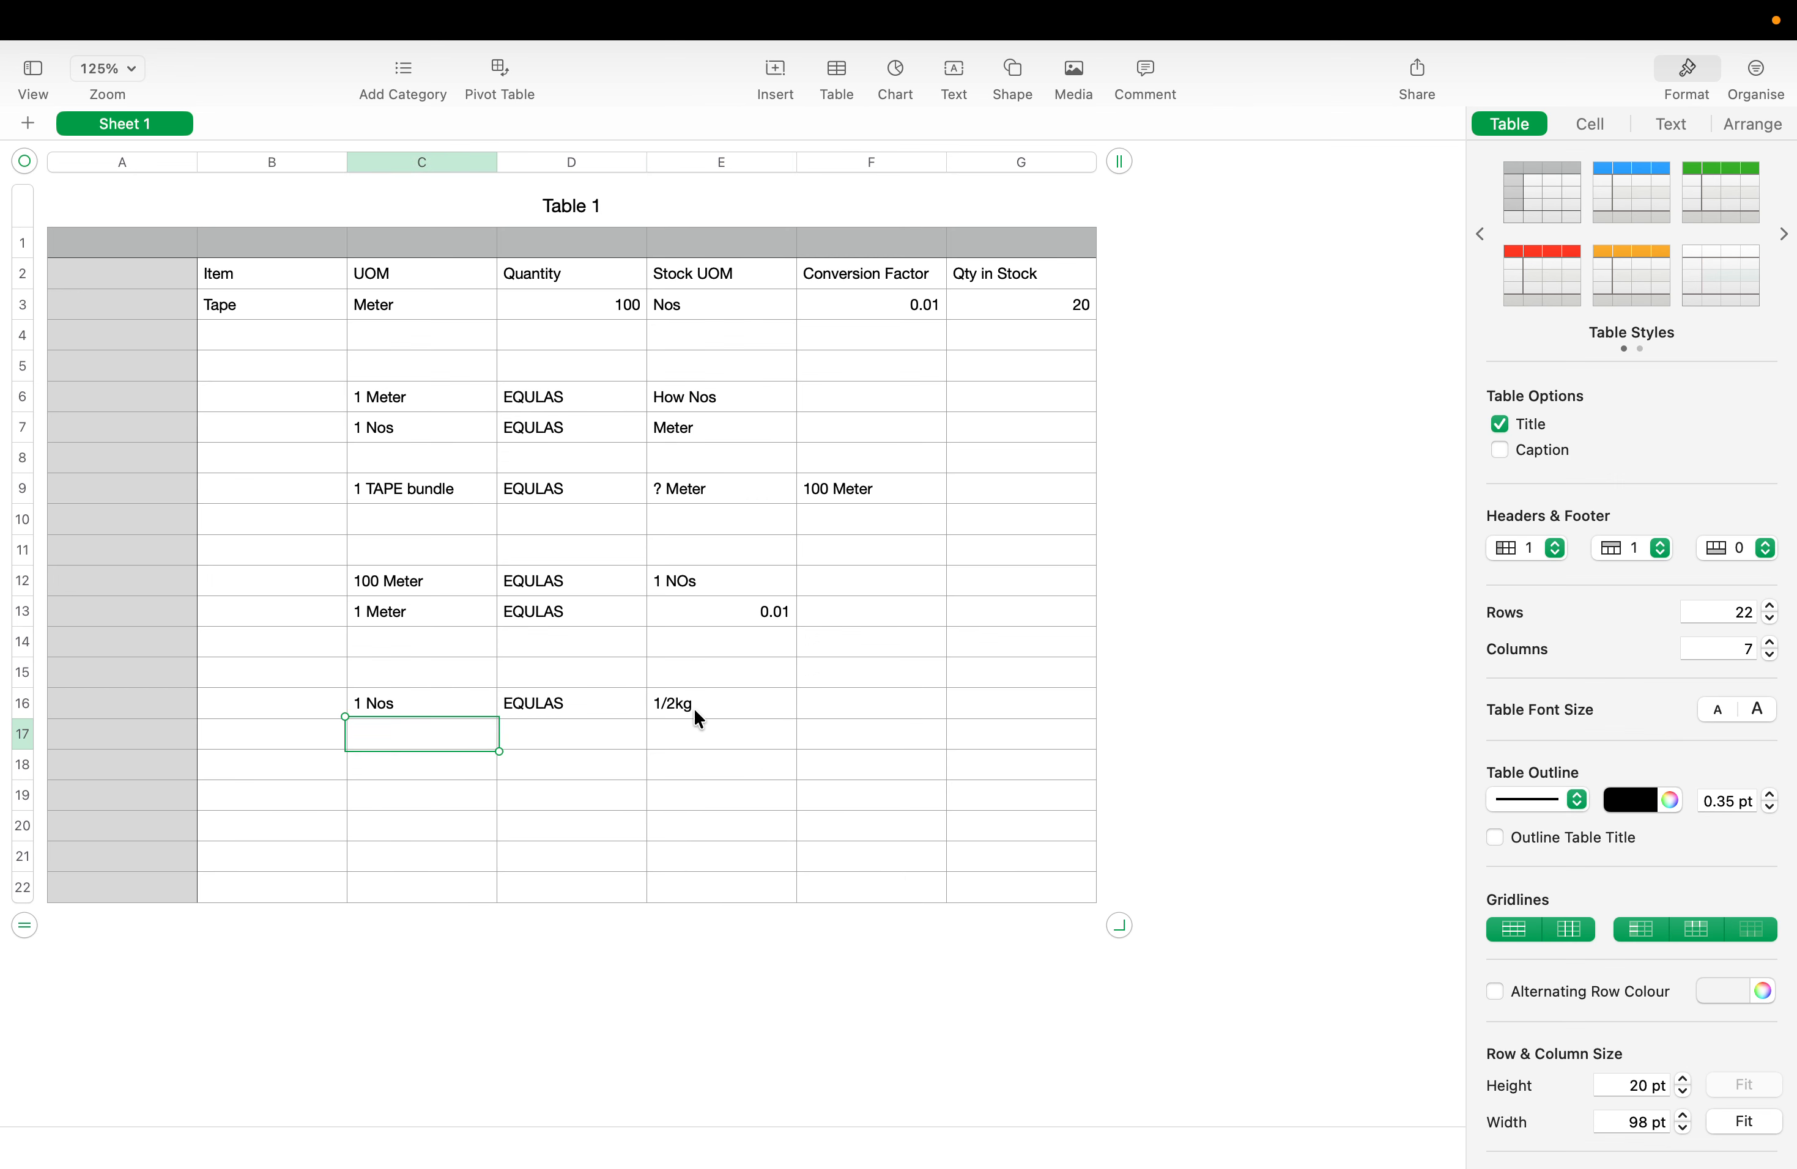
pyautogui.click(442, 744)
pyautogui.write('1 kg')
pyautogui.click(570, 707)
pyautogui.press('super+c')
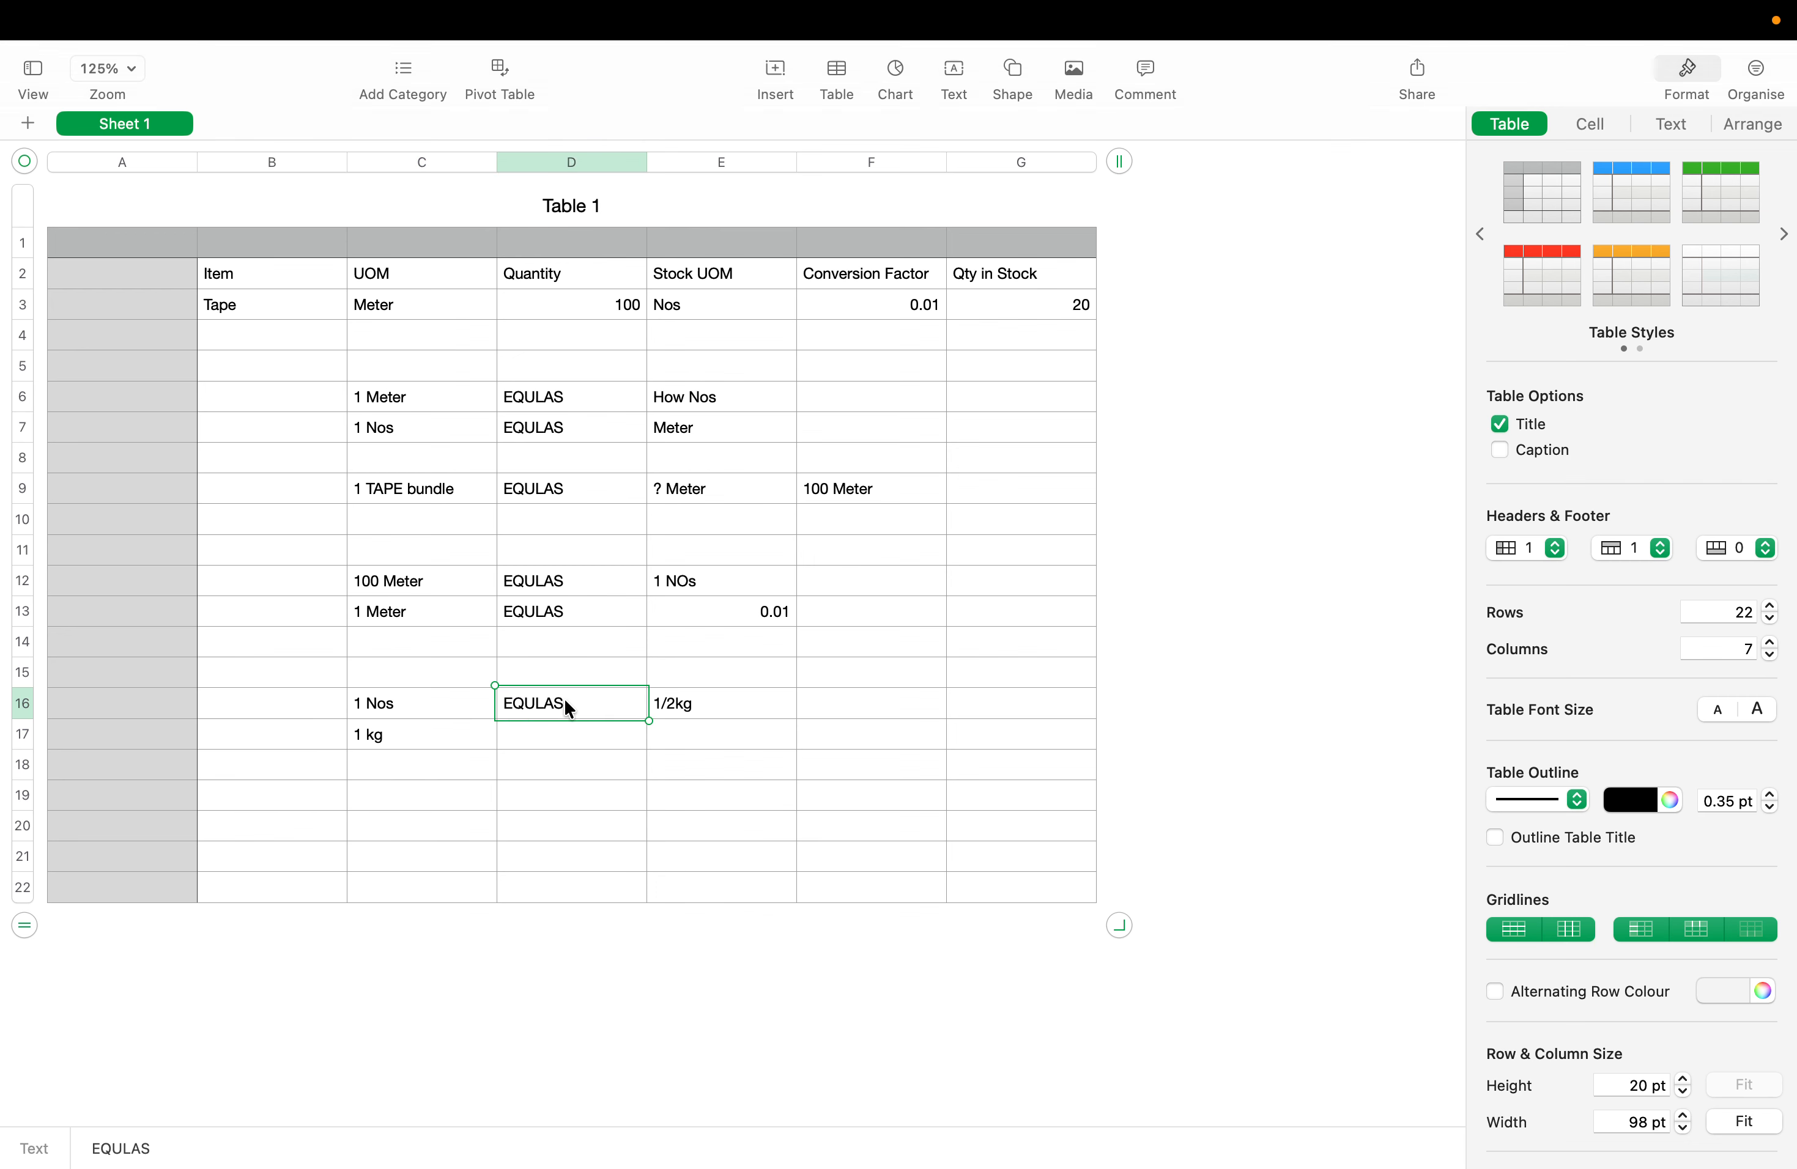
pyautogui.click(554, 741)
pyautogui.press('super+v')
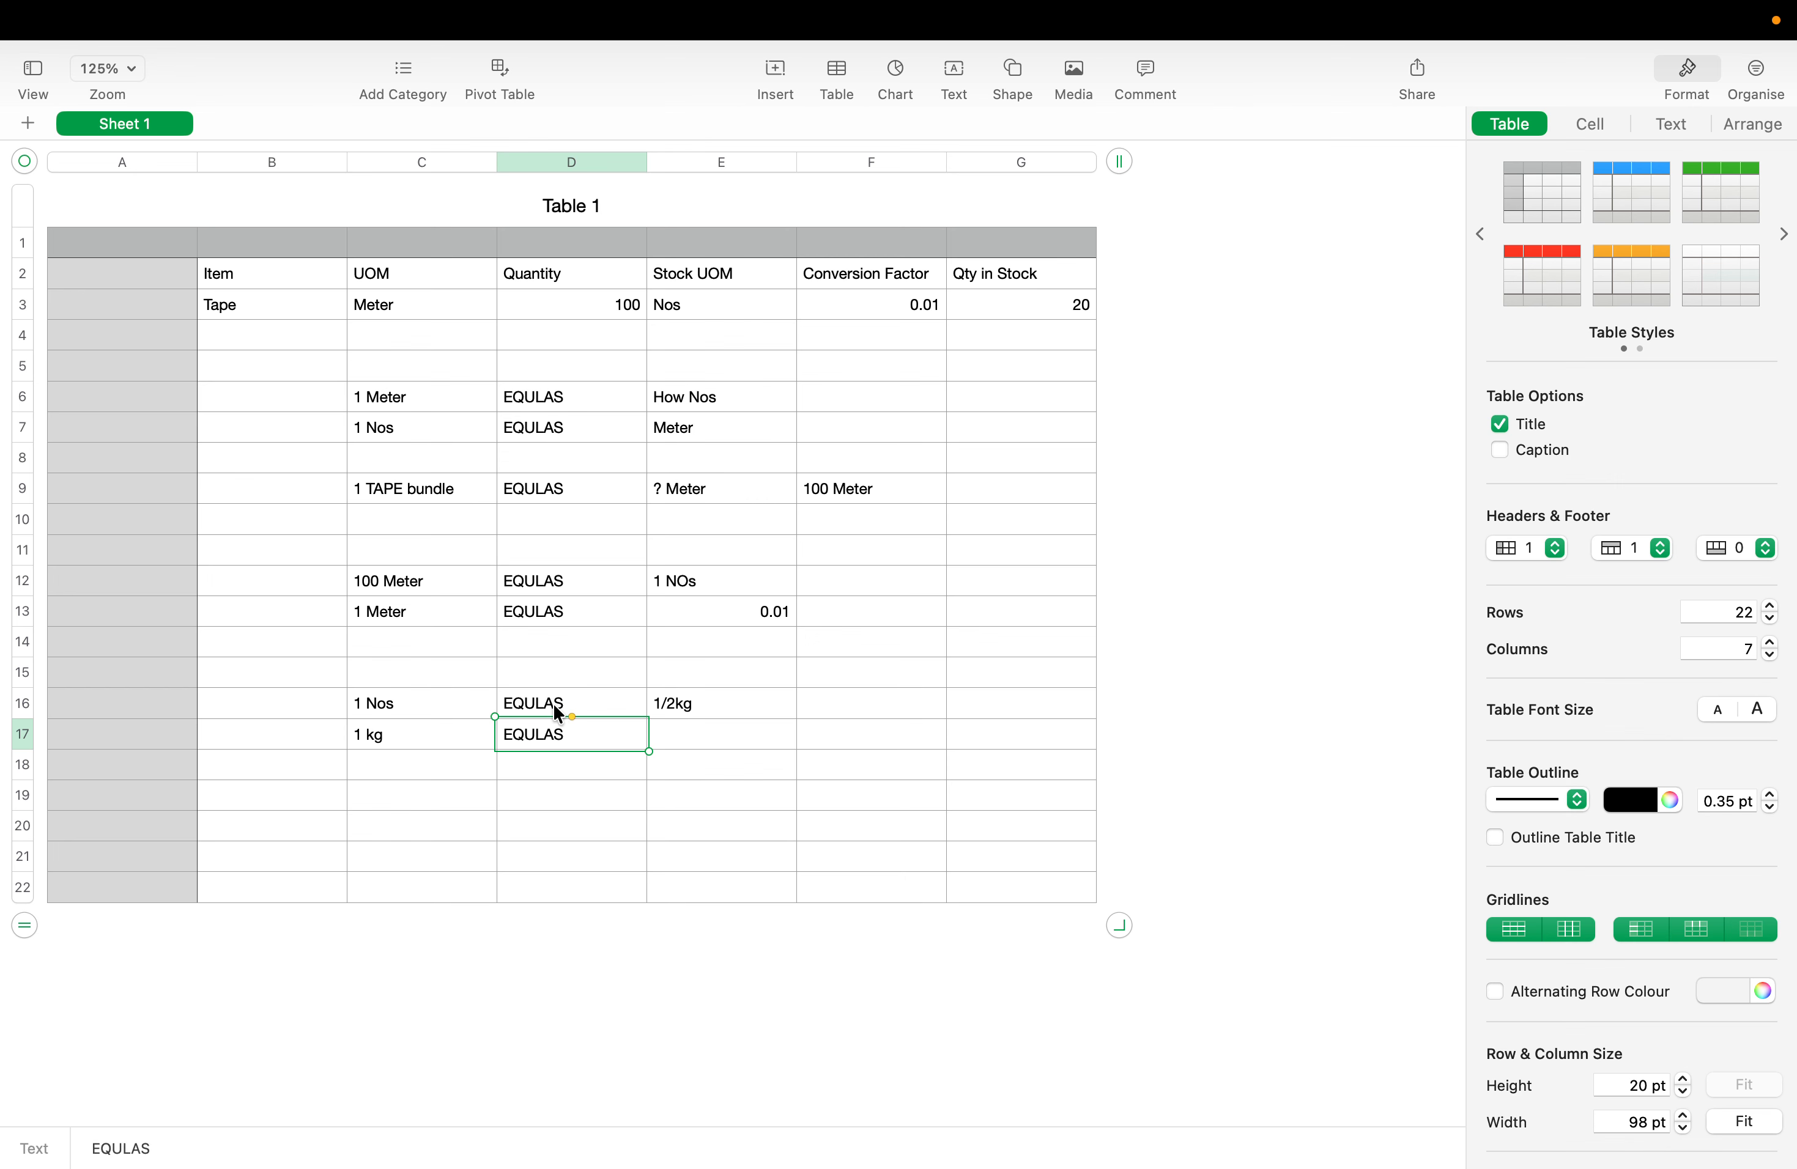
pyautogui.click(679, 730)
pyautogui.write('2 NOs')
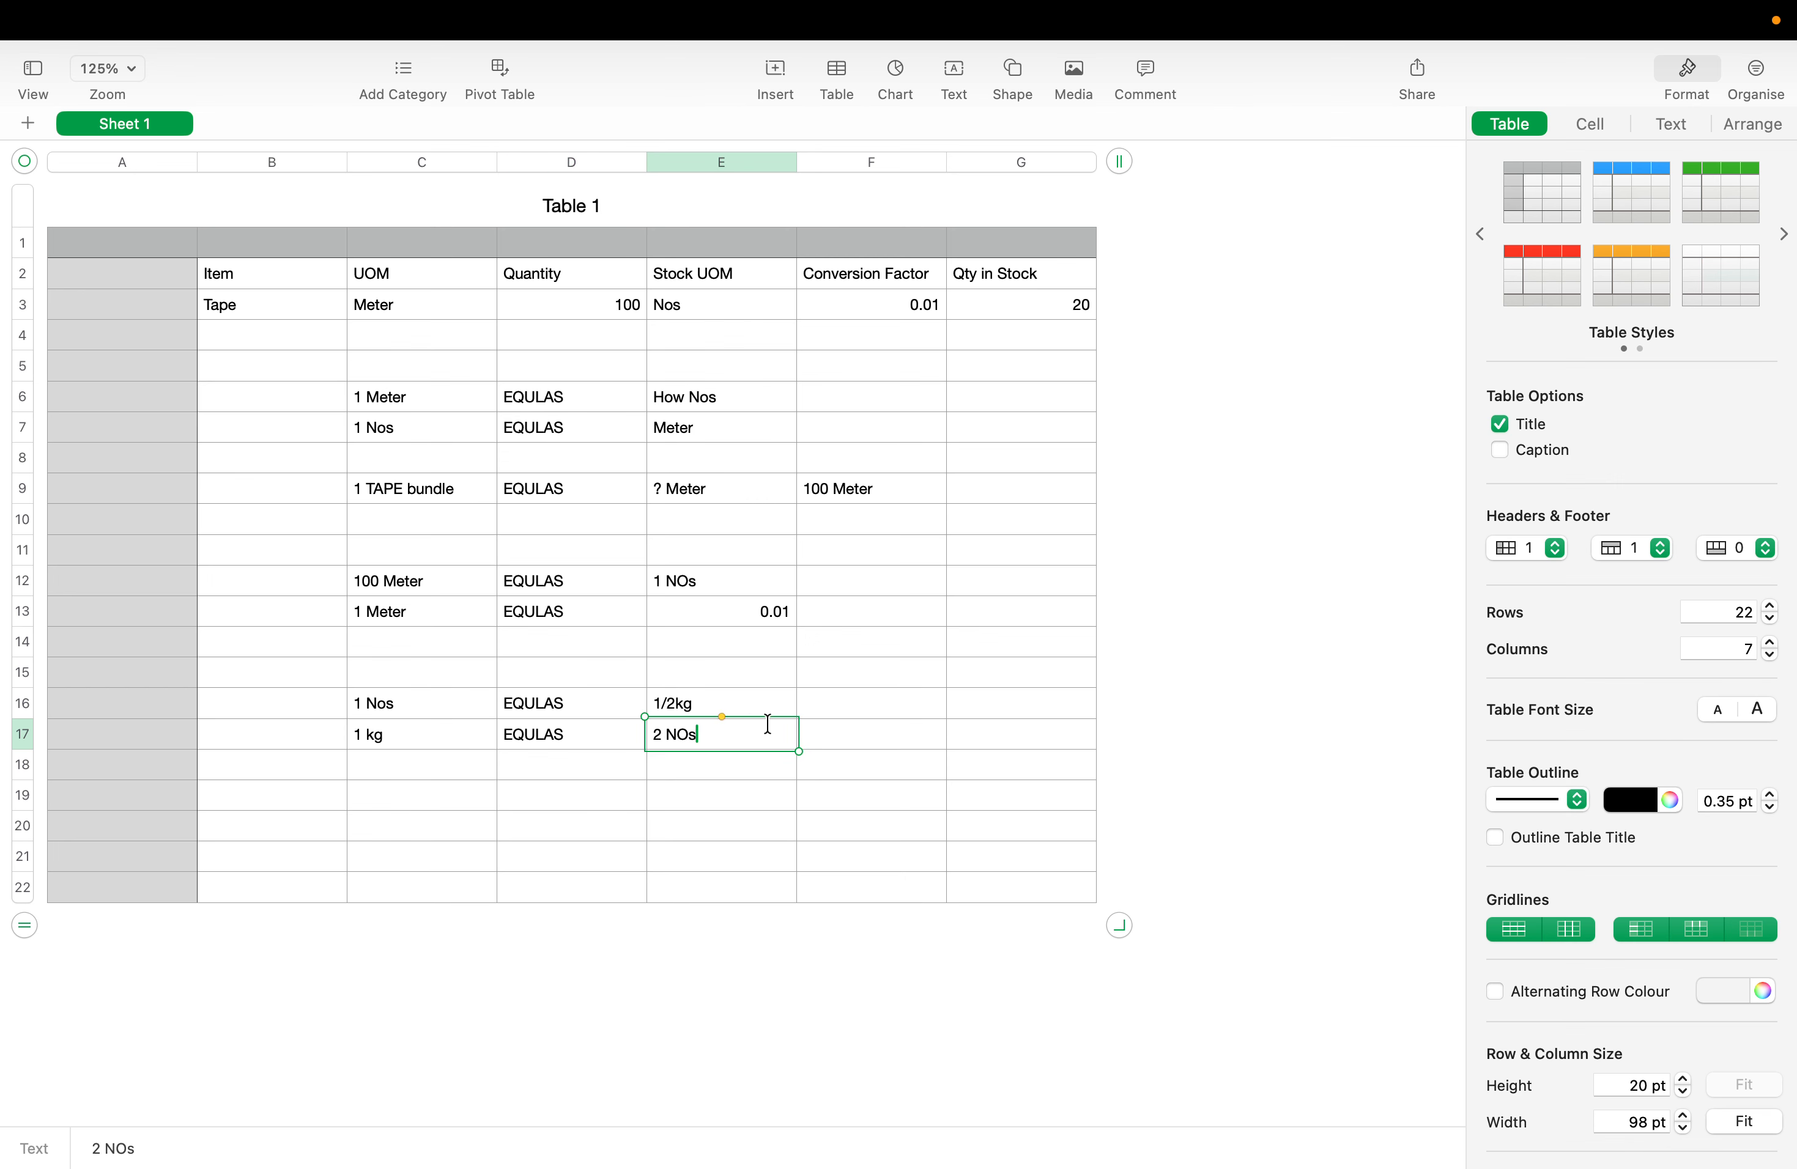
pyautogui.click(881, 741)
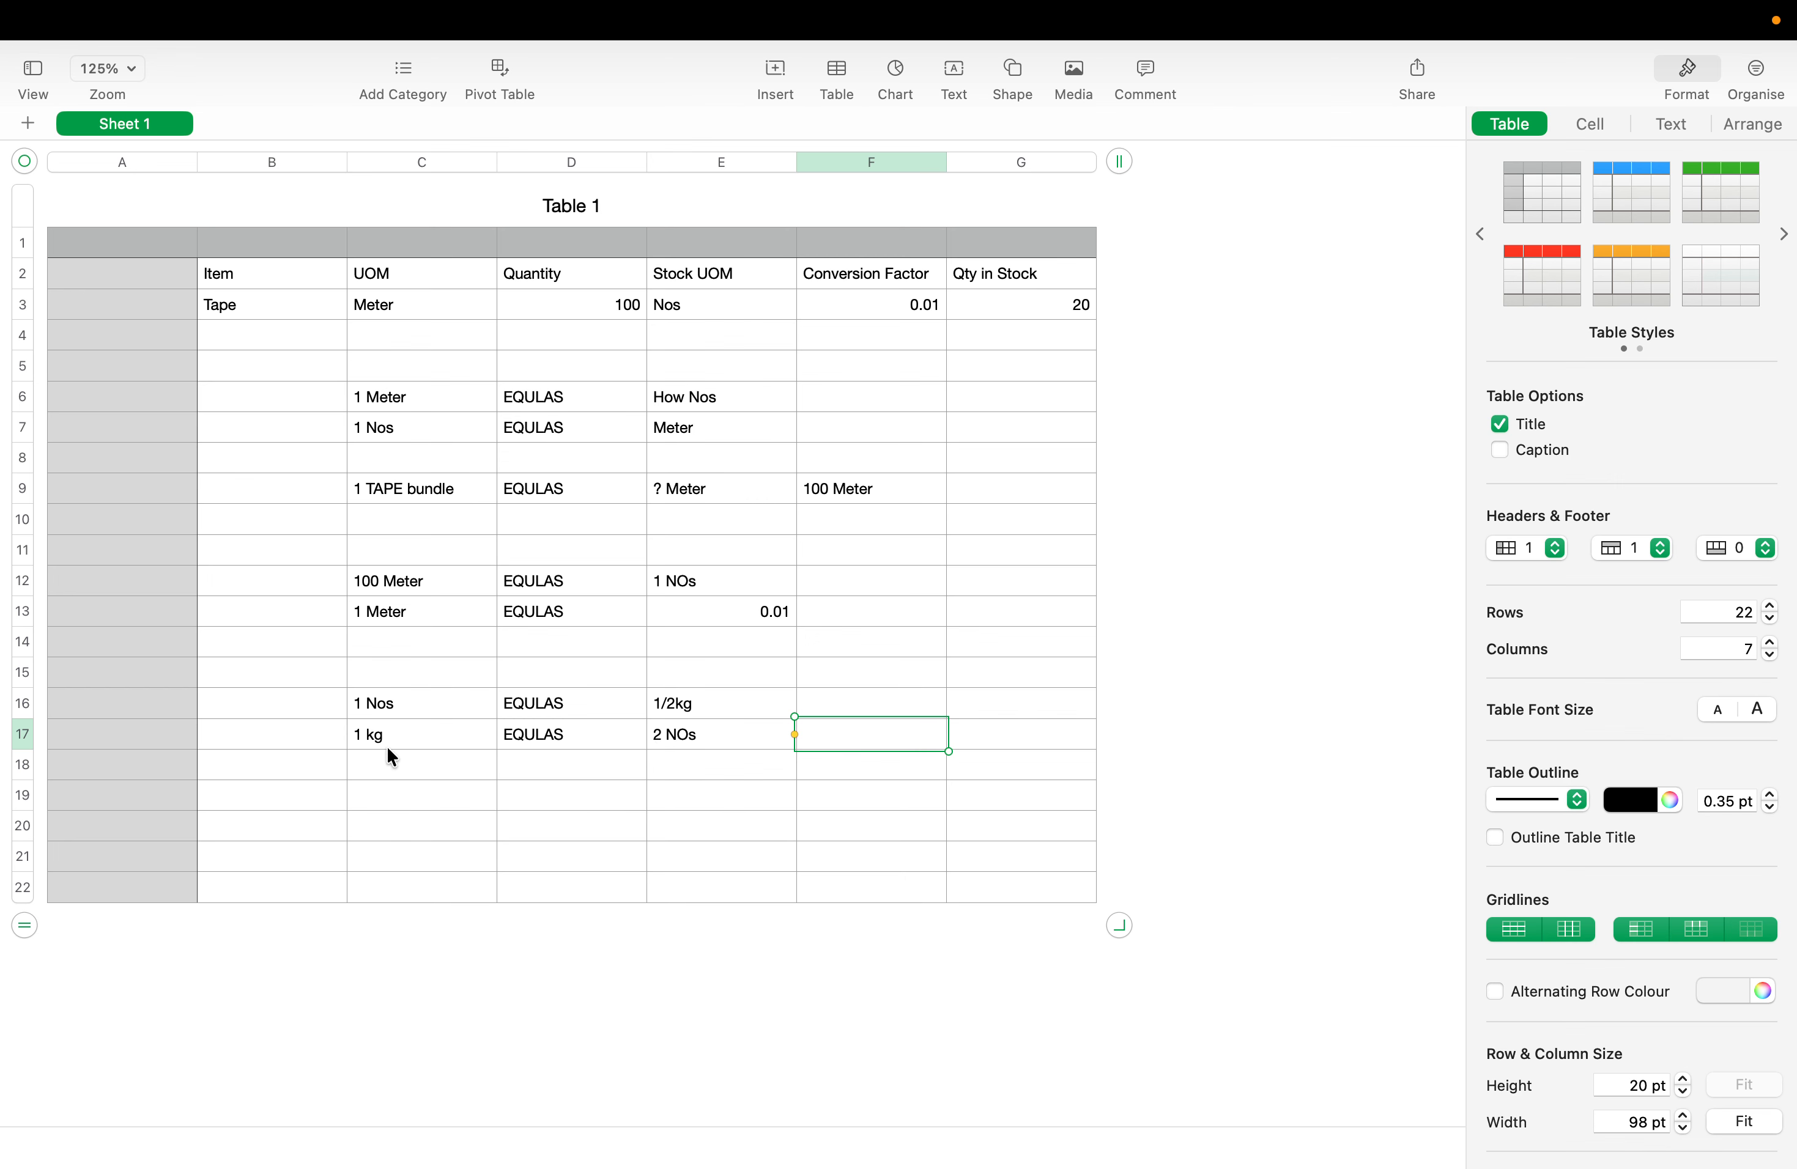
# Fill row 19 with "I nos" in column C, "EQULAS" in column D and "3 Kg" in column E
pyautogui.click(403, 803)
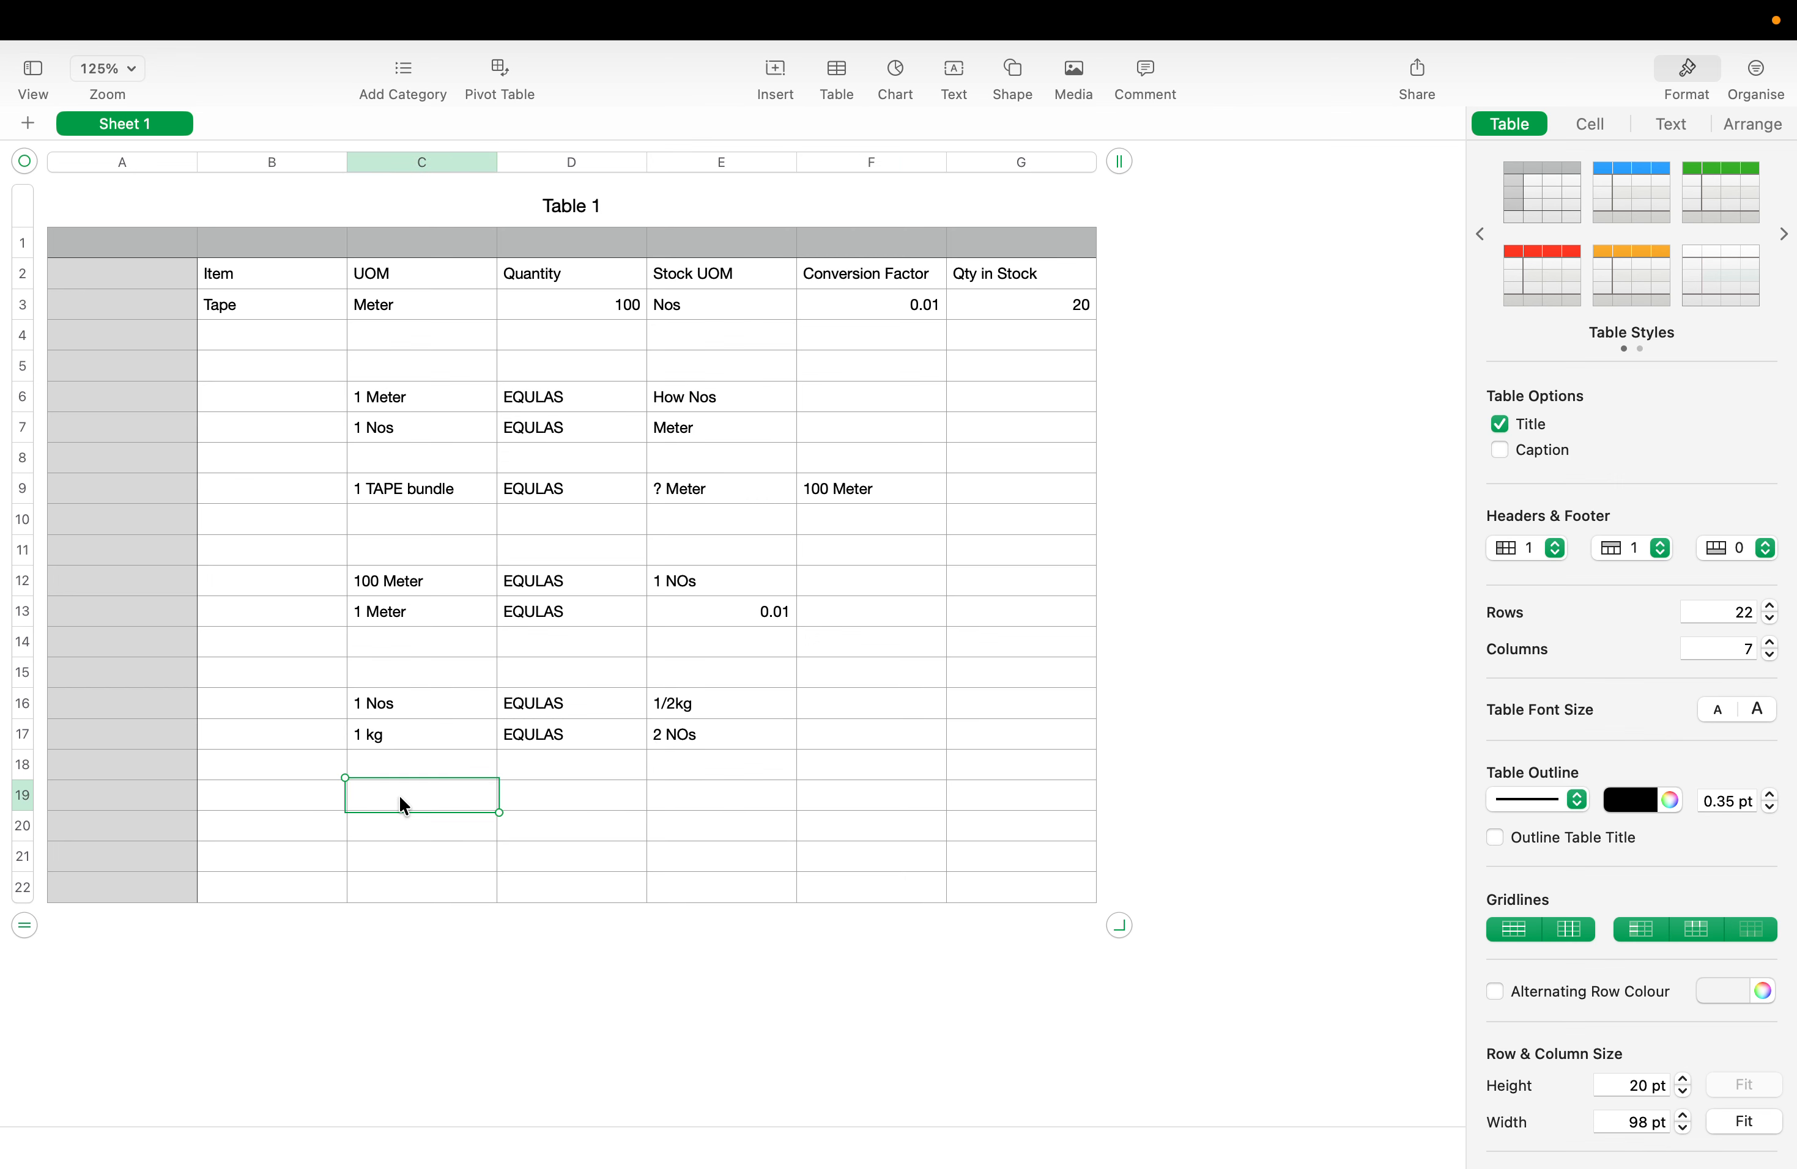
pyautogui.write('I nos')
pyautogui.click(573, 803)
pyautogui.click(540, 723)
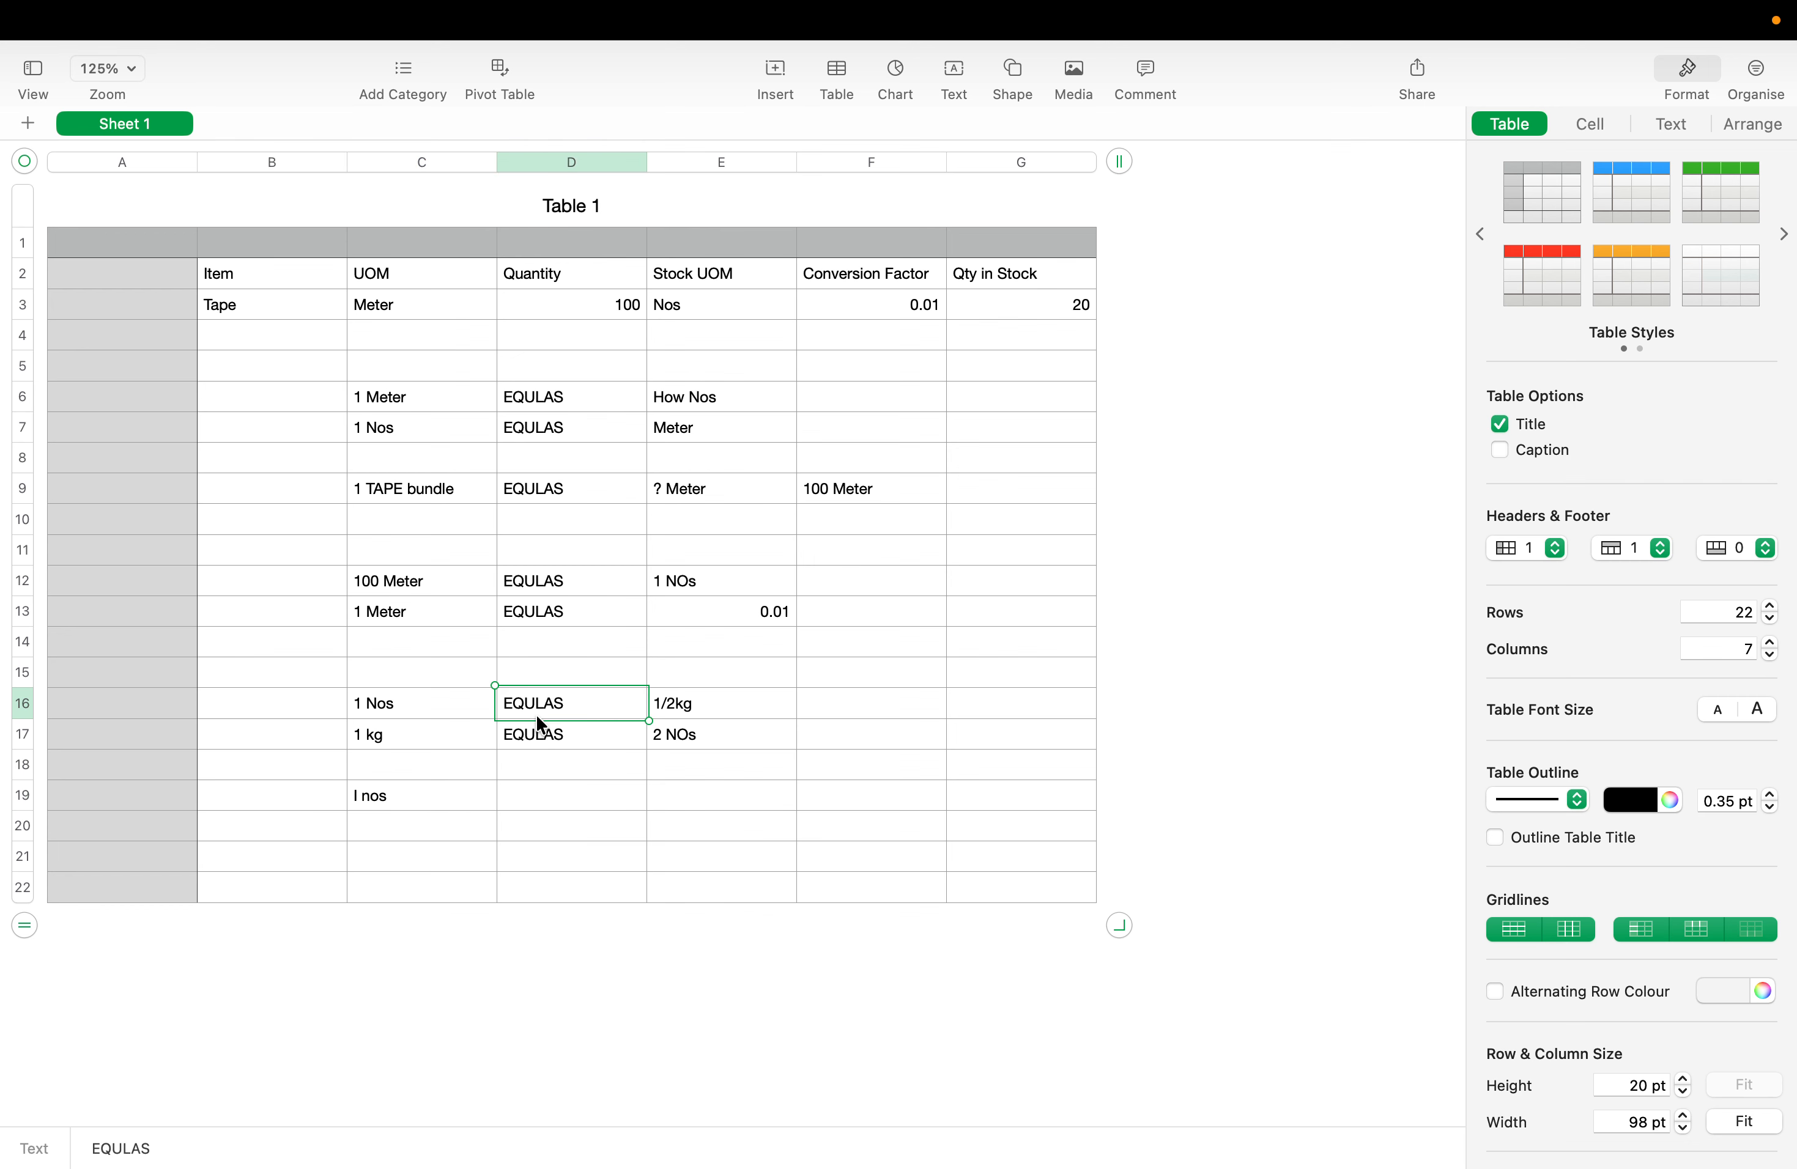
pyautogui.click(553, 804)
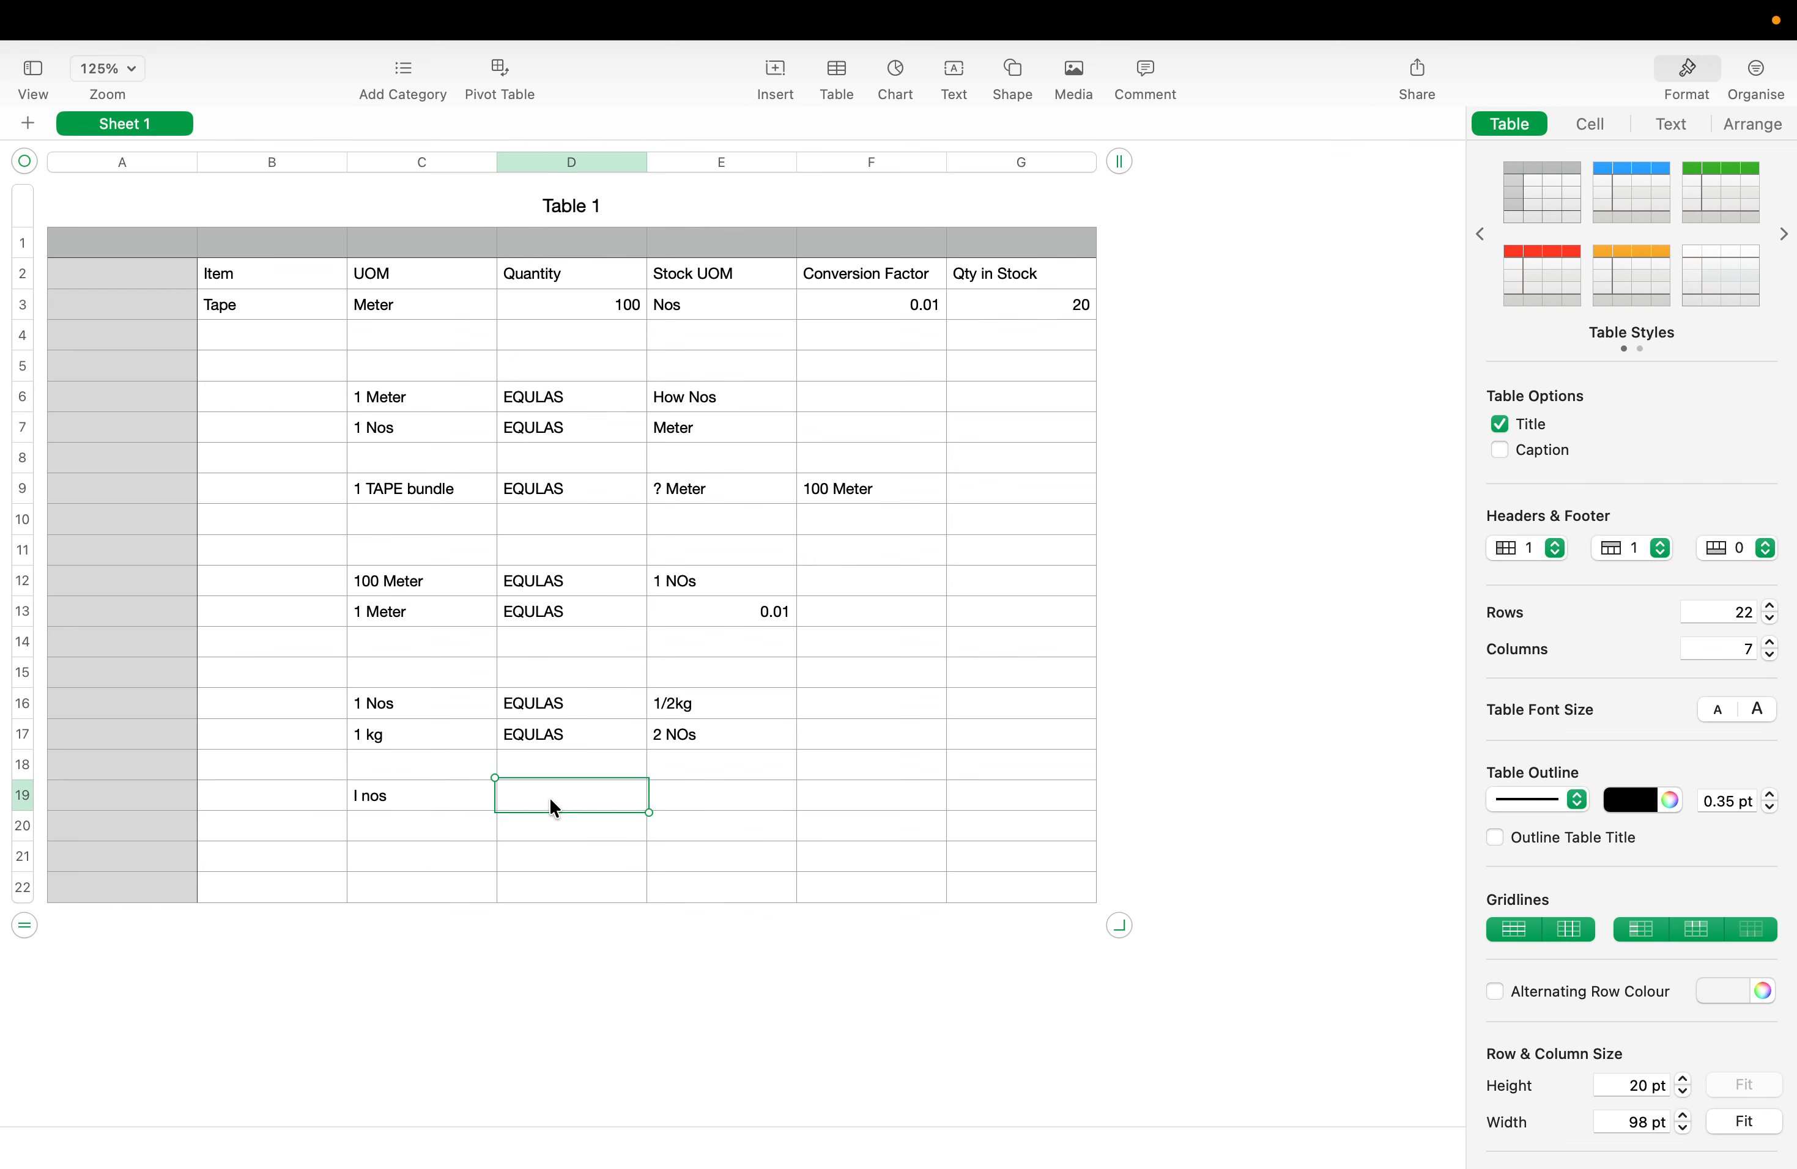
pyautogui.write('EQULAS')
pyautogui.click(713, 771)
pyautogui.click(694, 798)
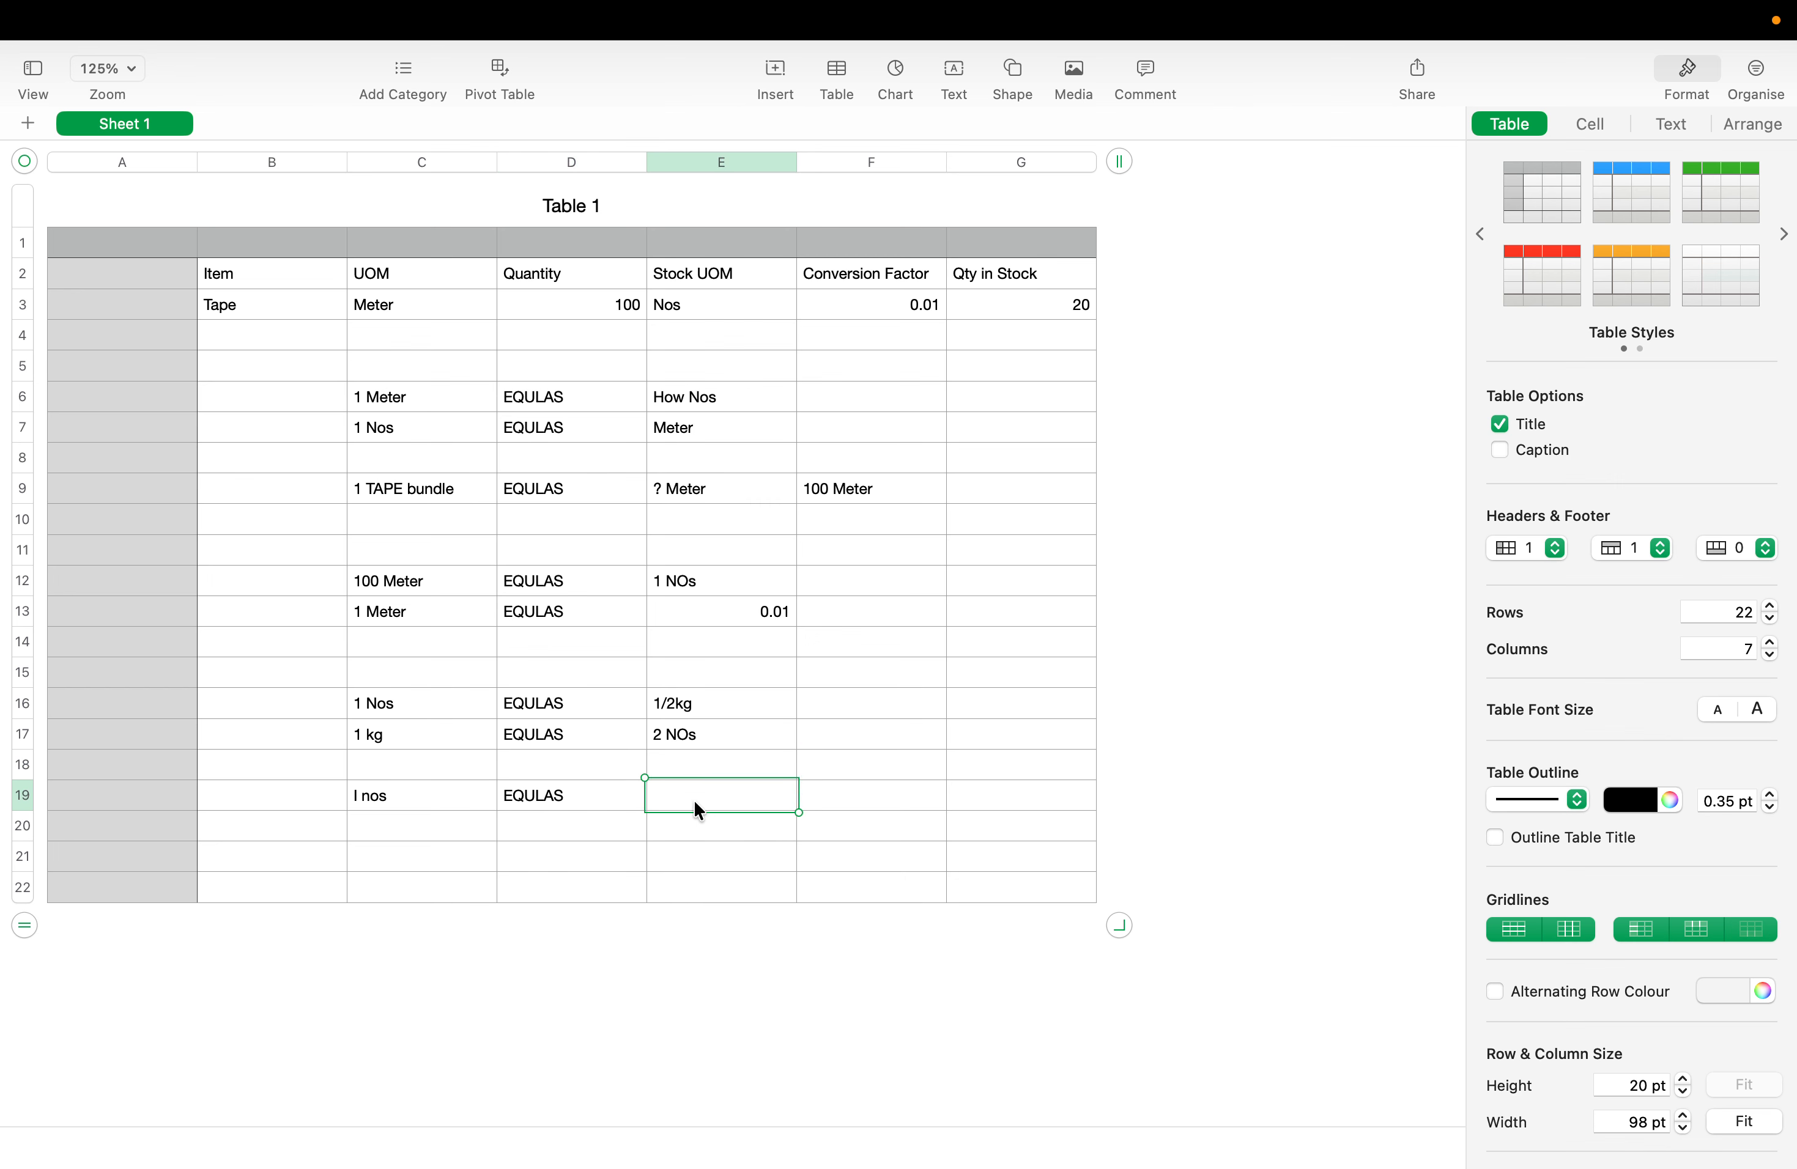
pyautogui.write('3 Kg')
# Enter "CF" in cell C20 and "1/3" in cell E20
pyautogui.click(391, 830)
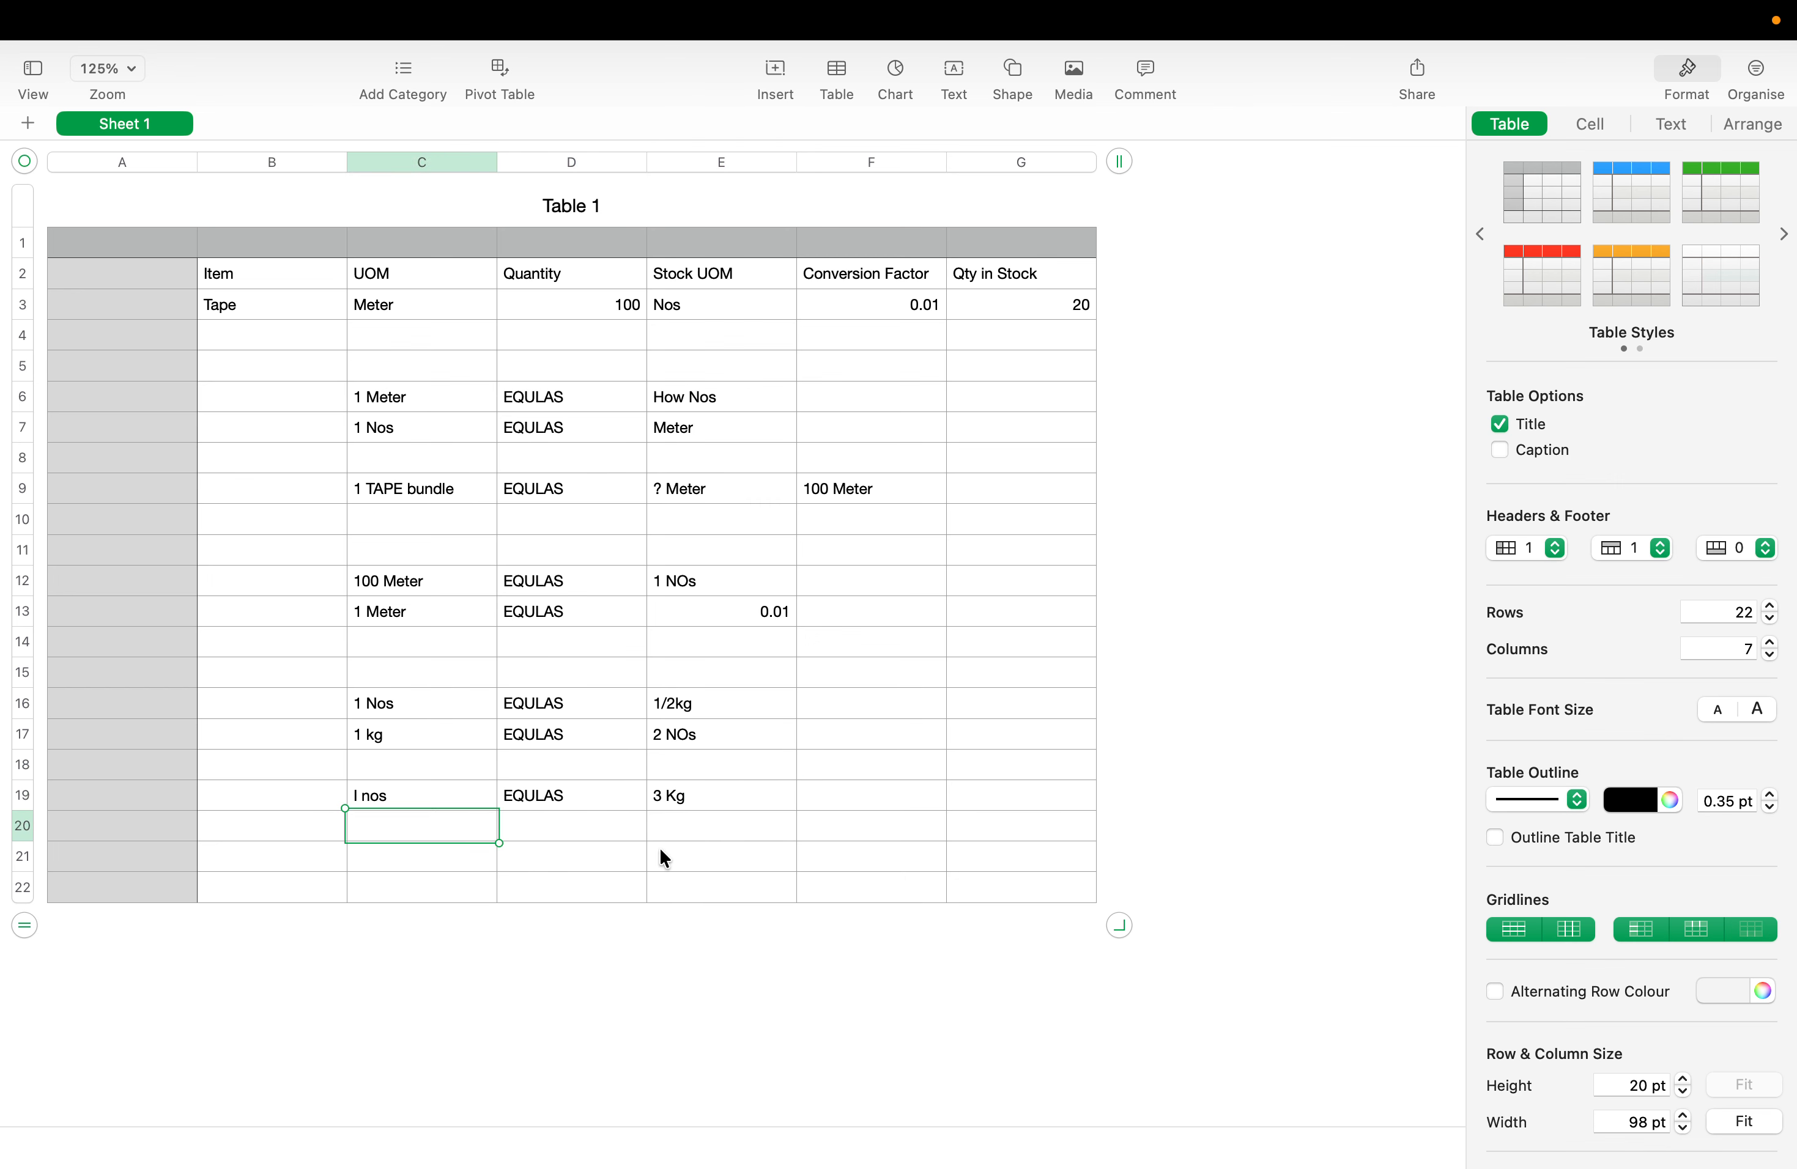
pyautogui.press('capslock')
pyautogui.write('CF')
pyautogui.click(680, 831)
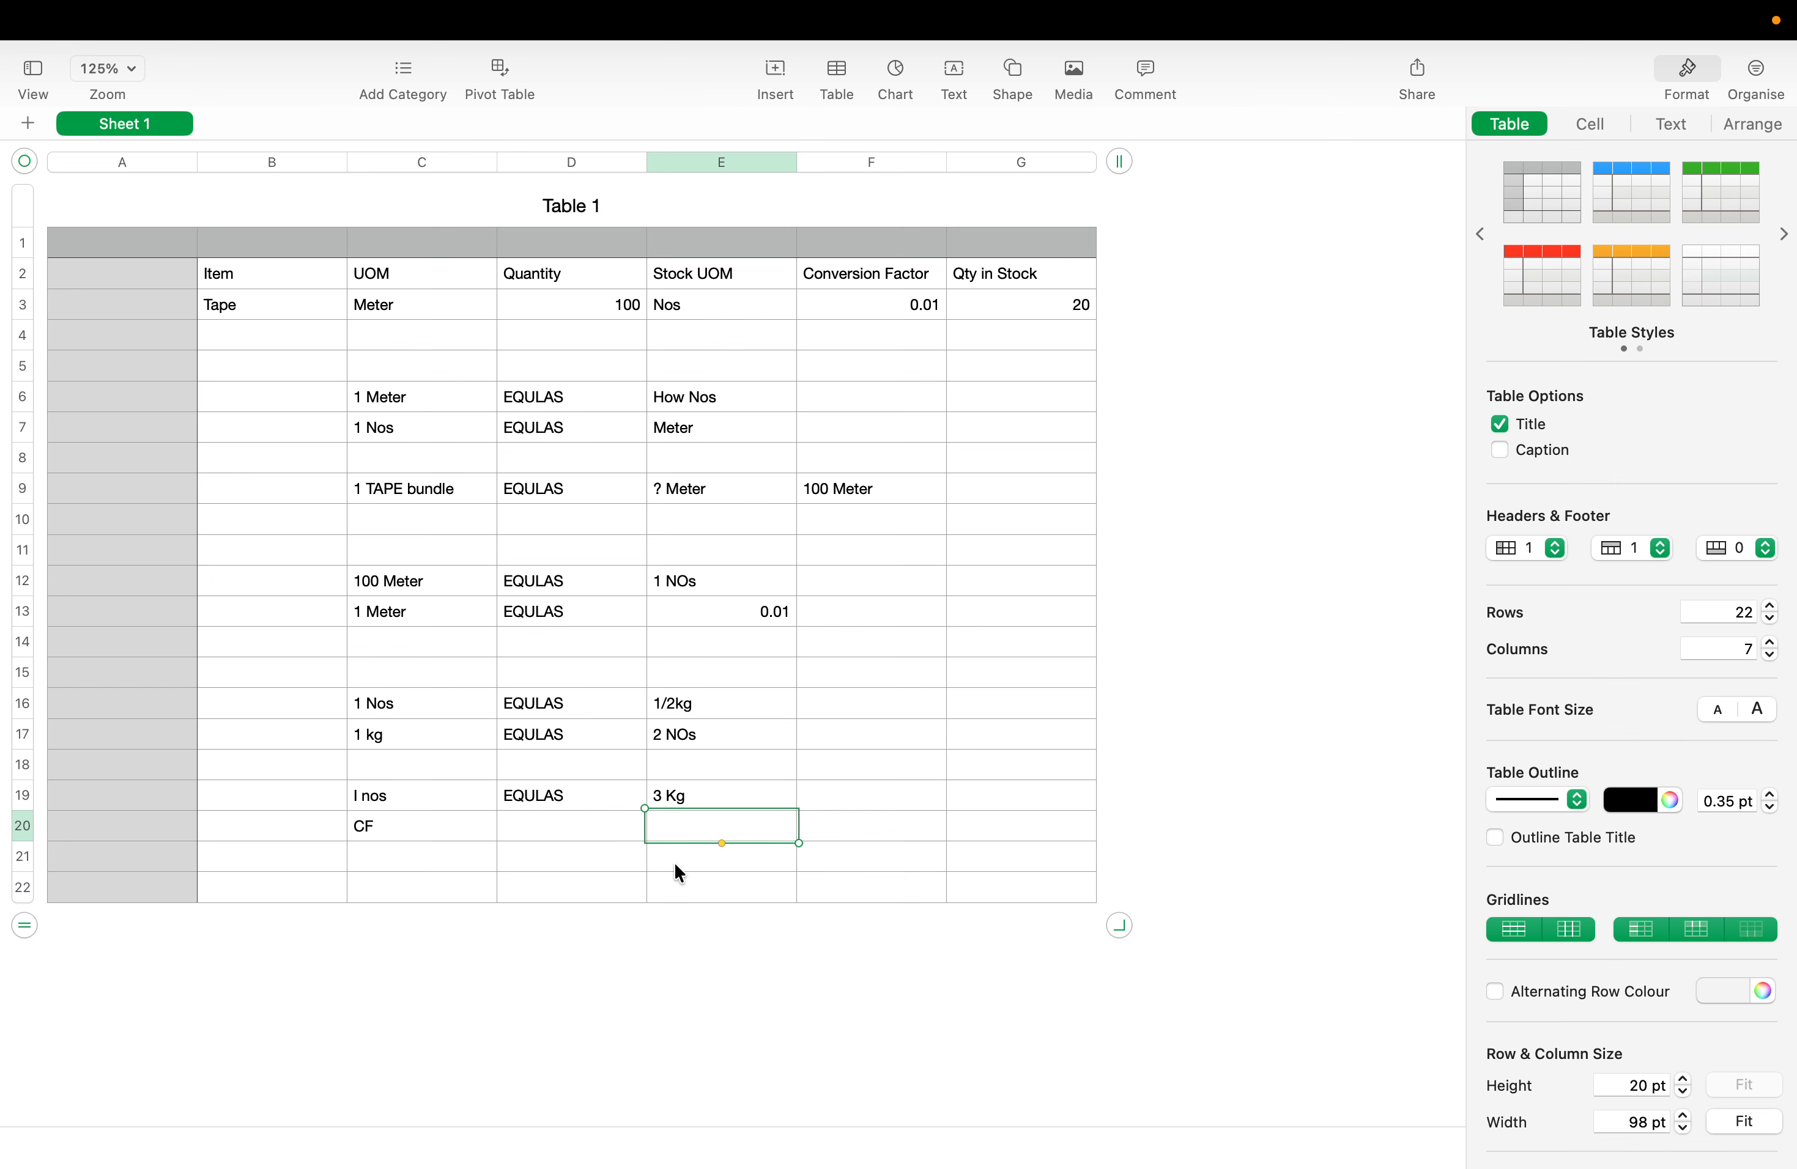
pyautogui.click(696, 824)
pyautogui.write('1/')
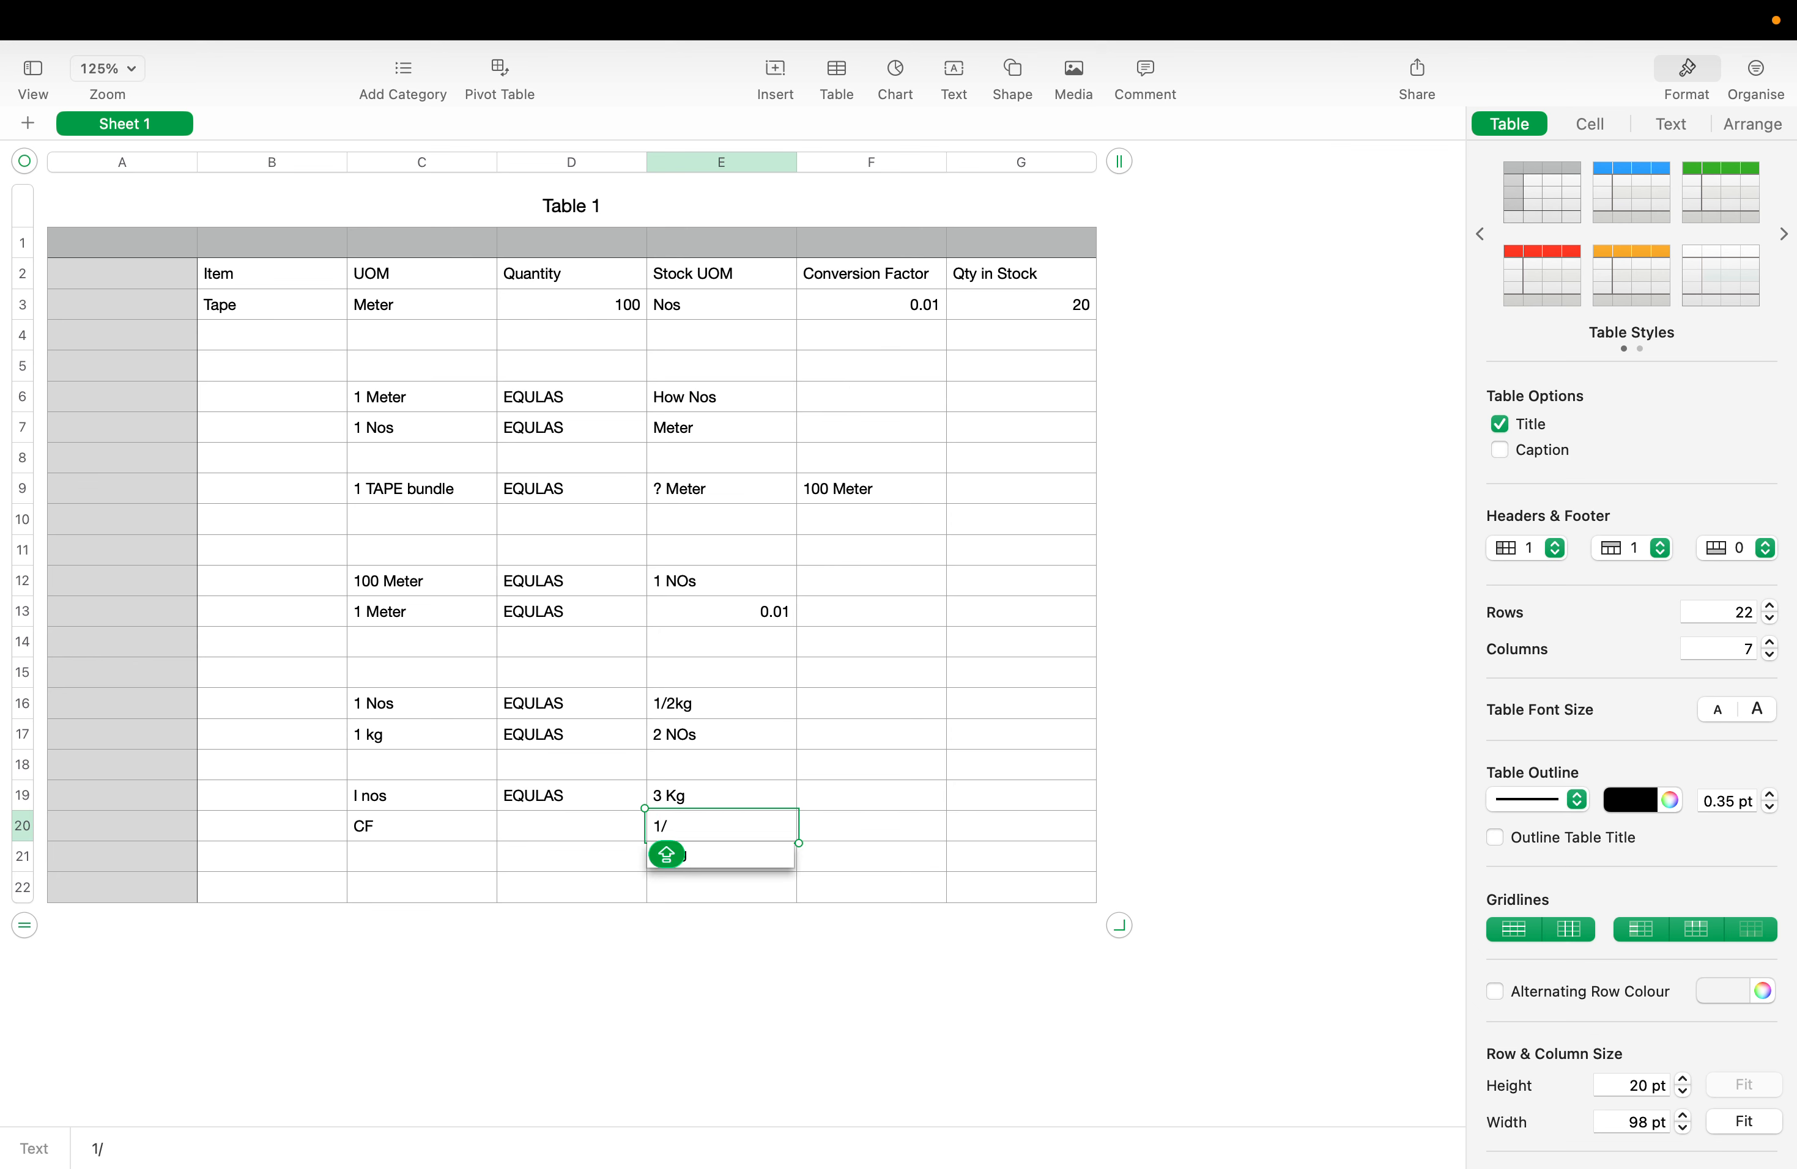
pyautogui.write('3')
pyautogui.click(875, 833)
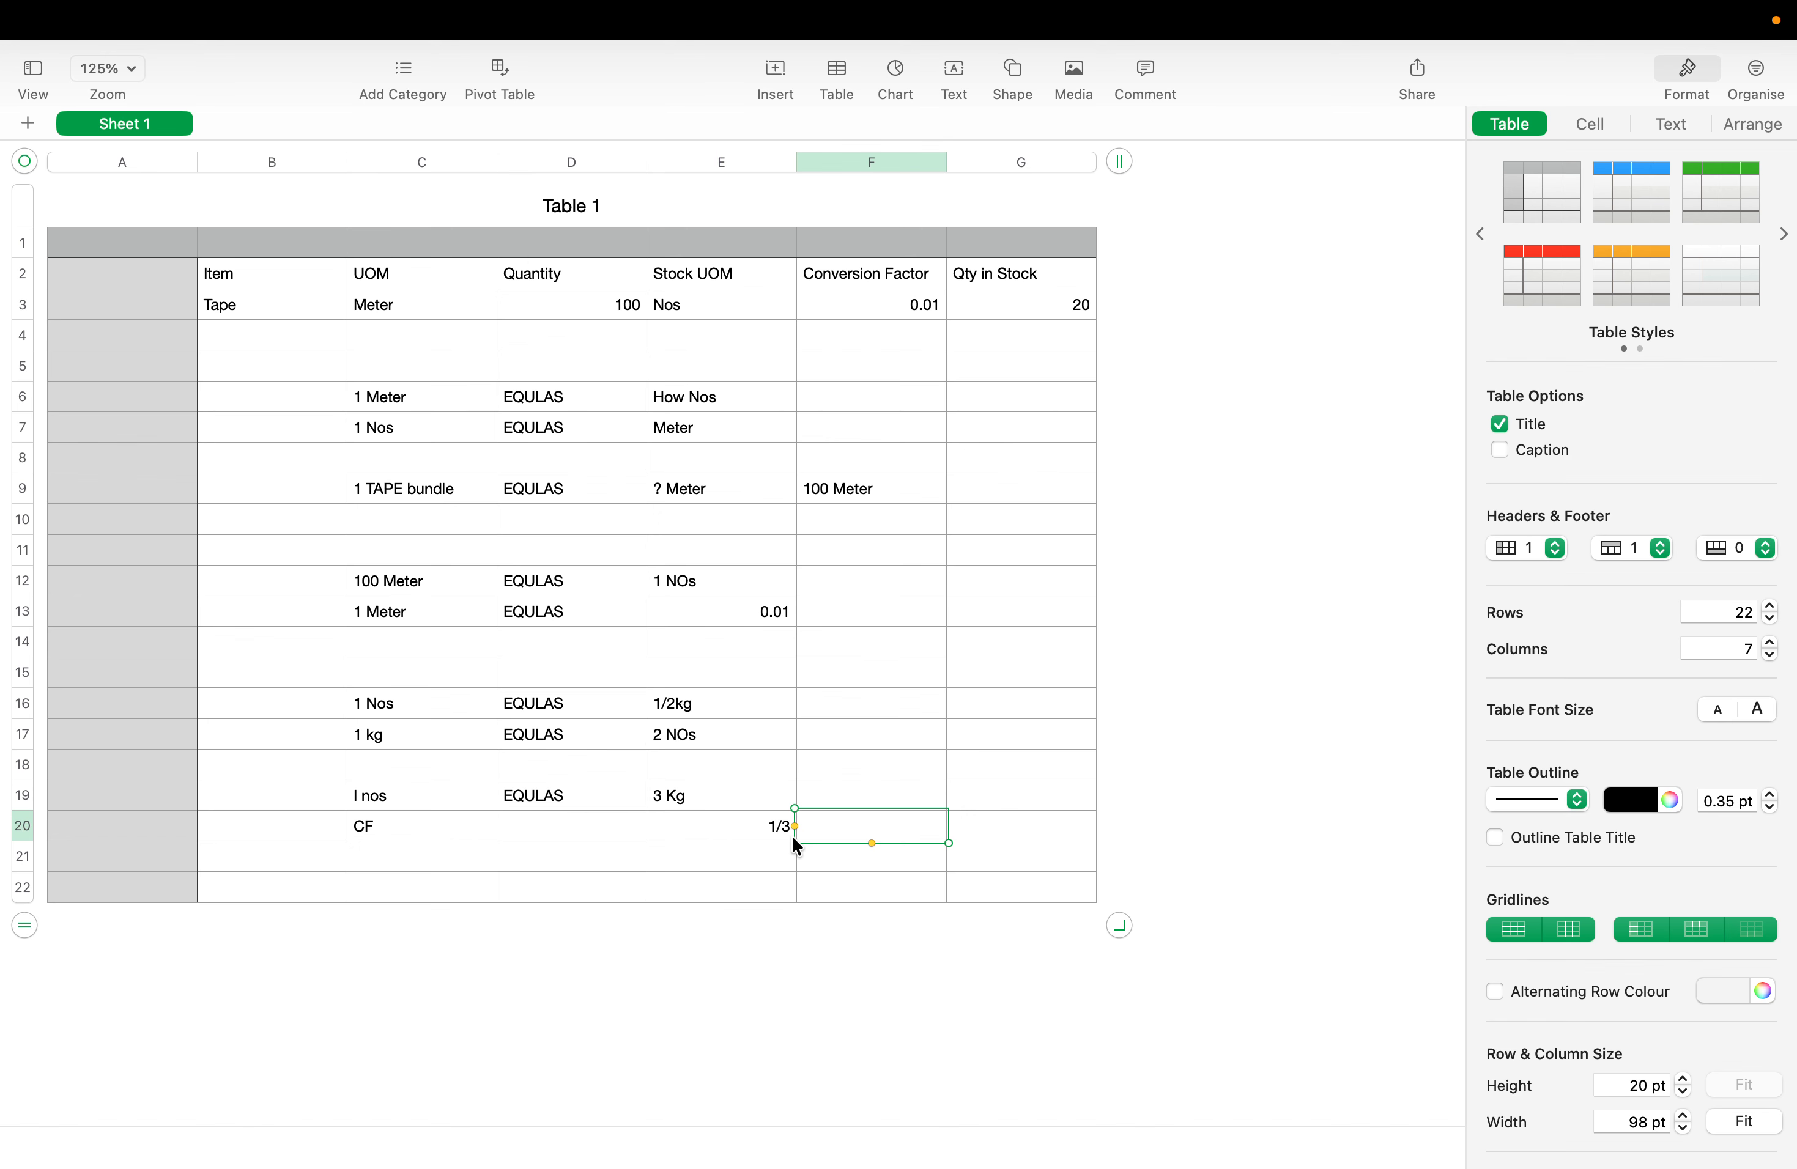
# Switch to the new purchase order and delete the Ms Sheet row from the Items table
pyautogui.hotkey('ctrl', 'Up')
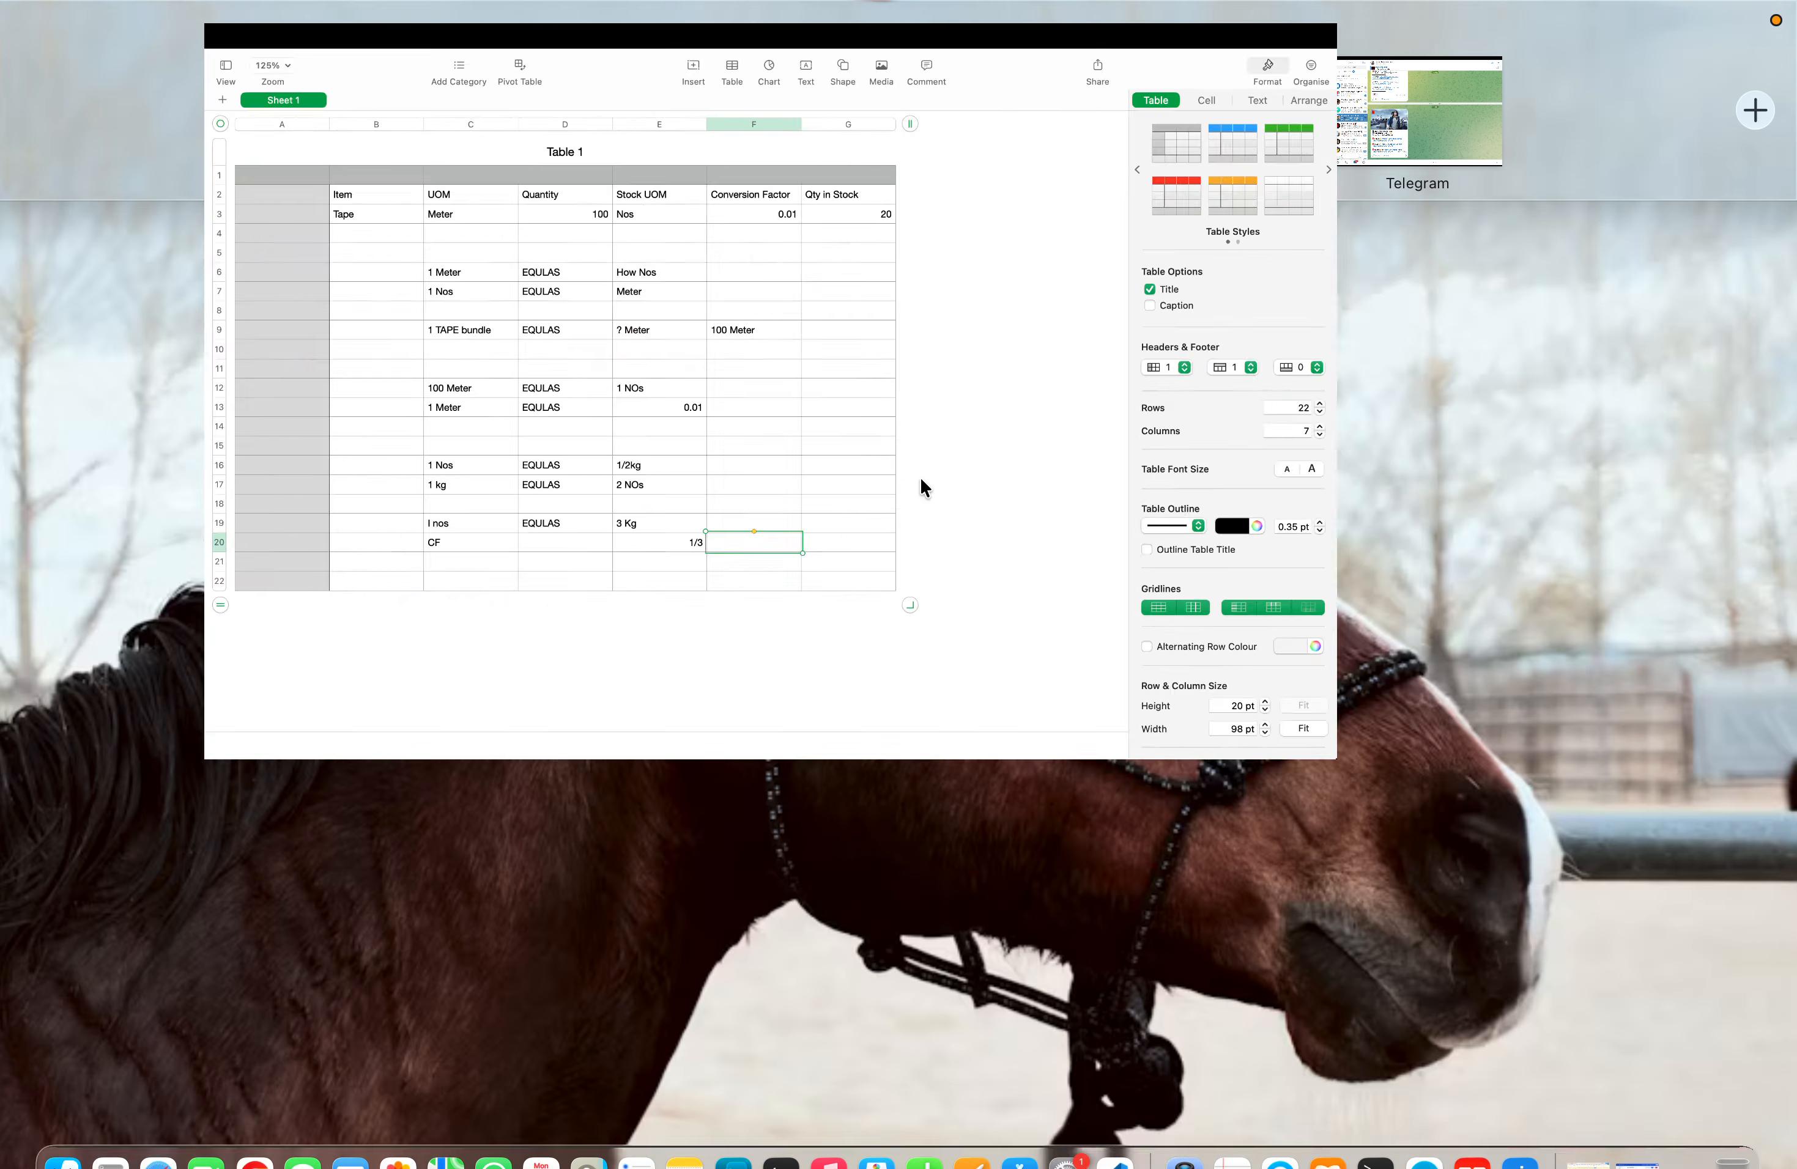
pyautogui.click(725, 159)
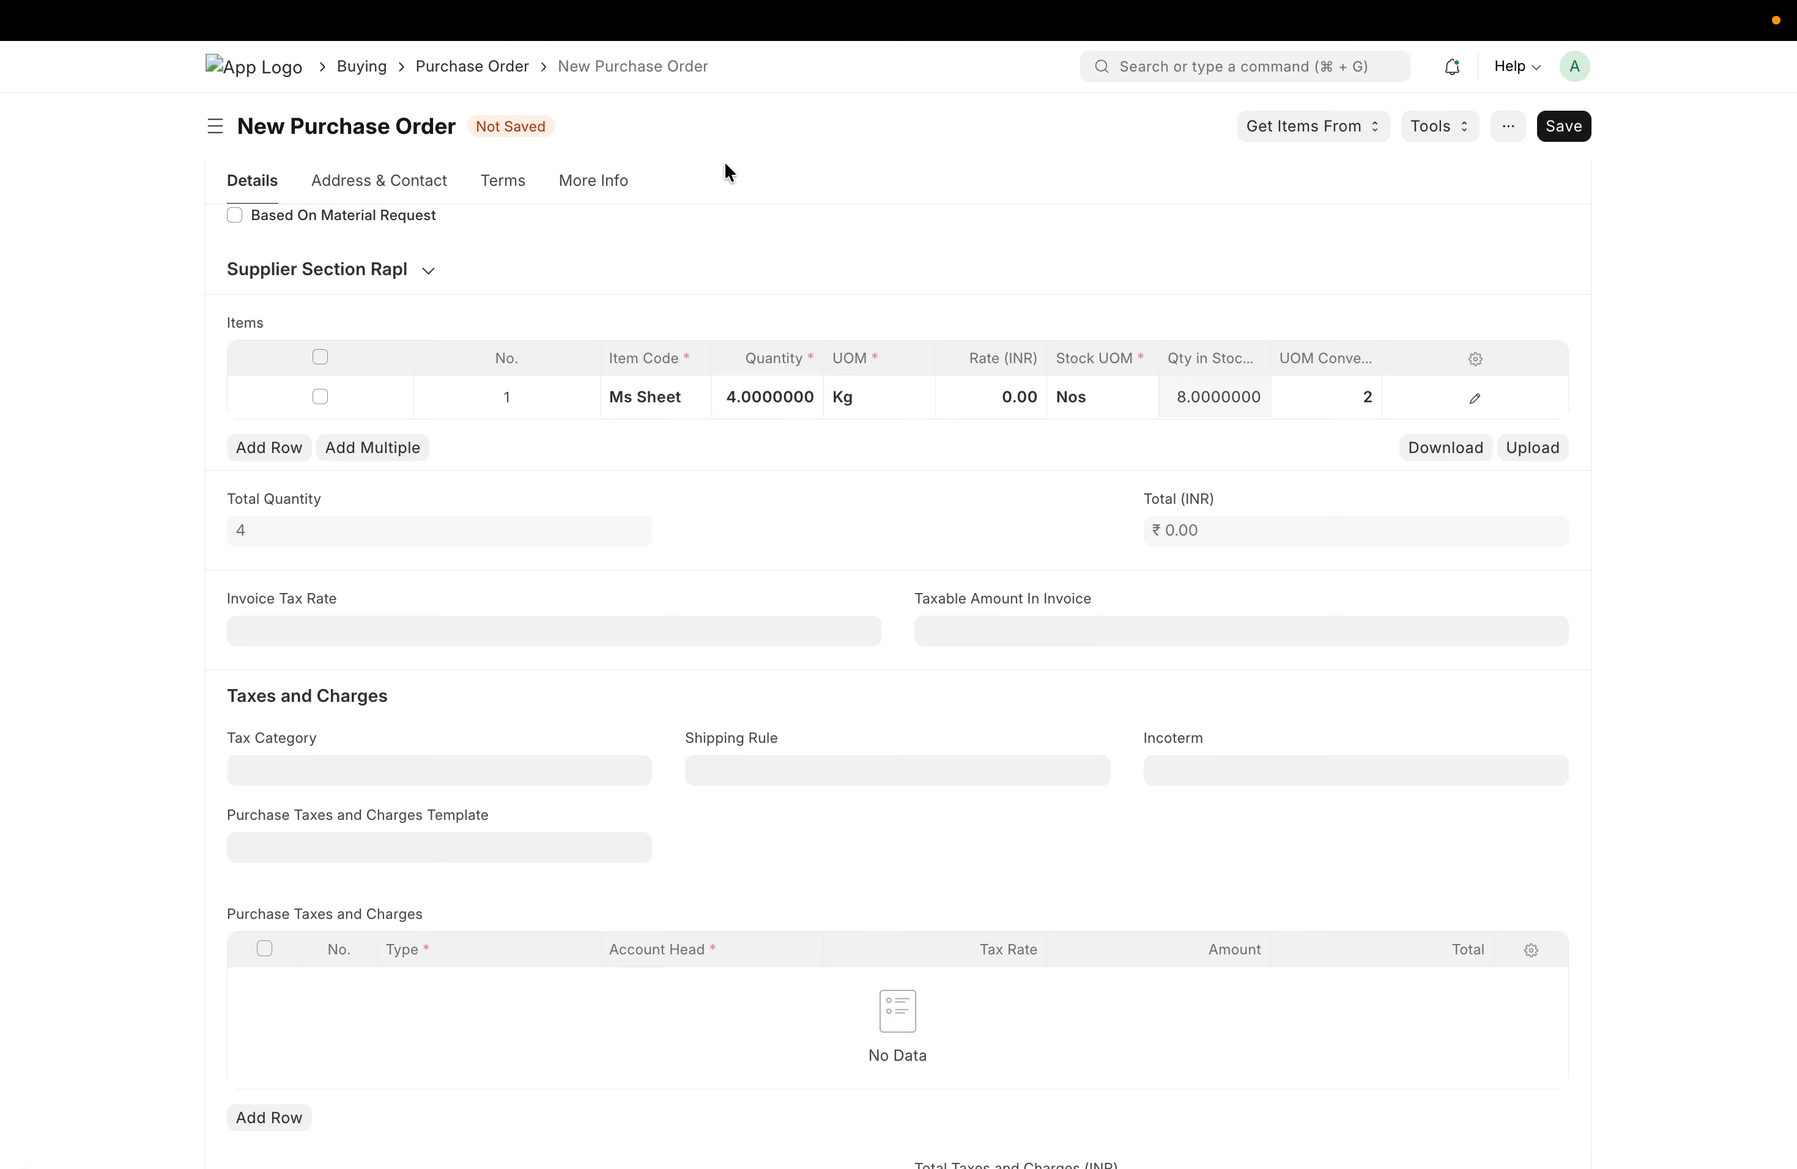
pyautogui.click(320, 396)
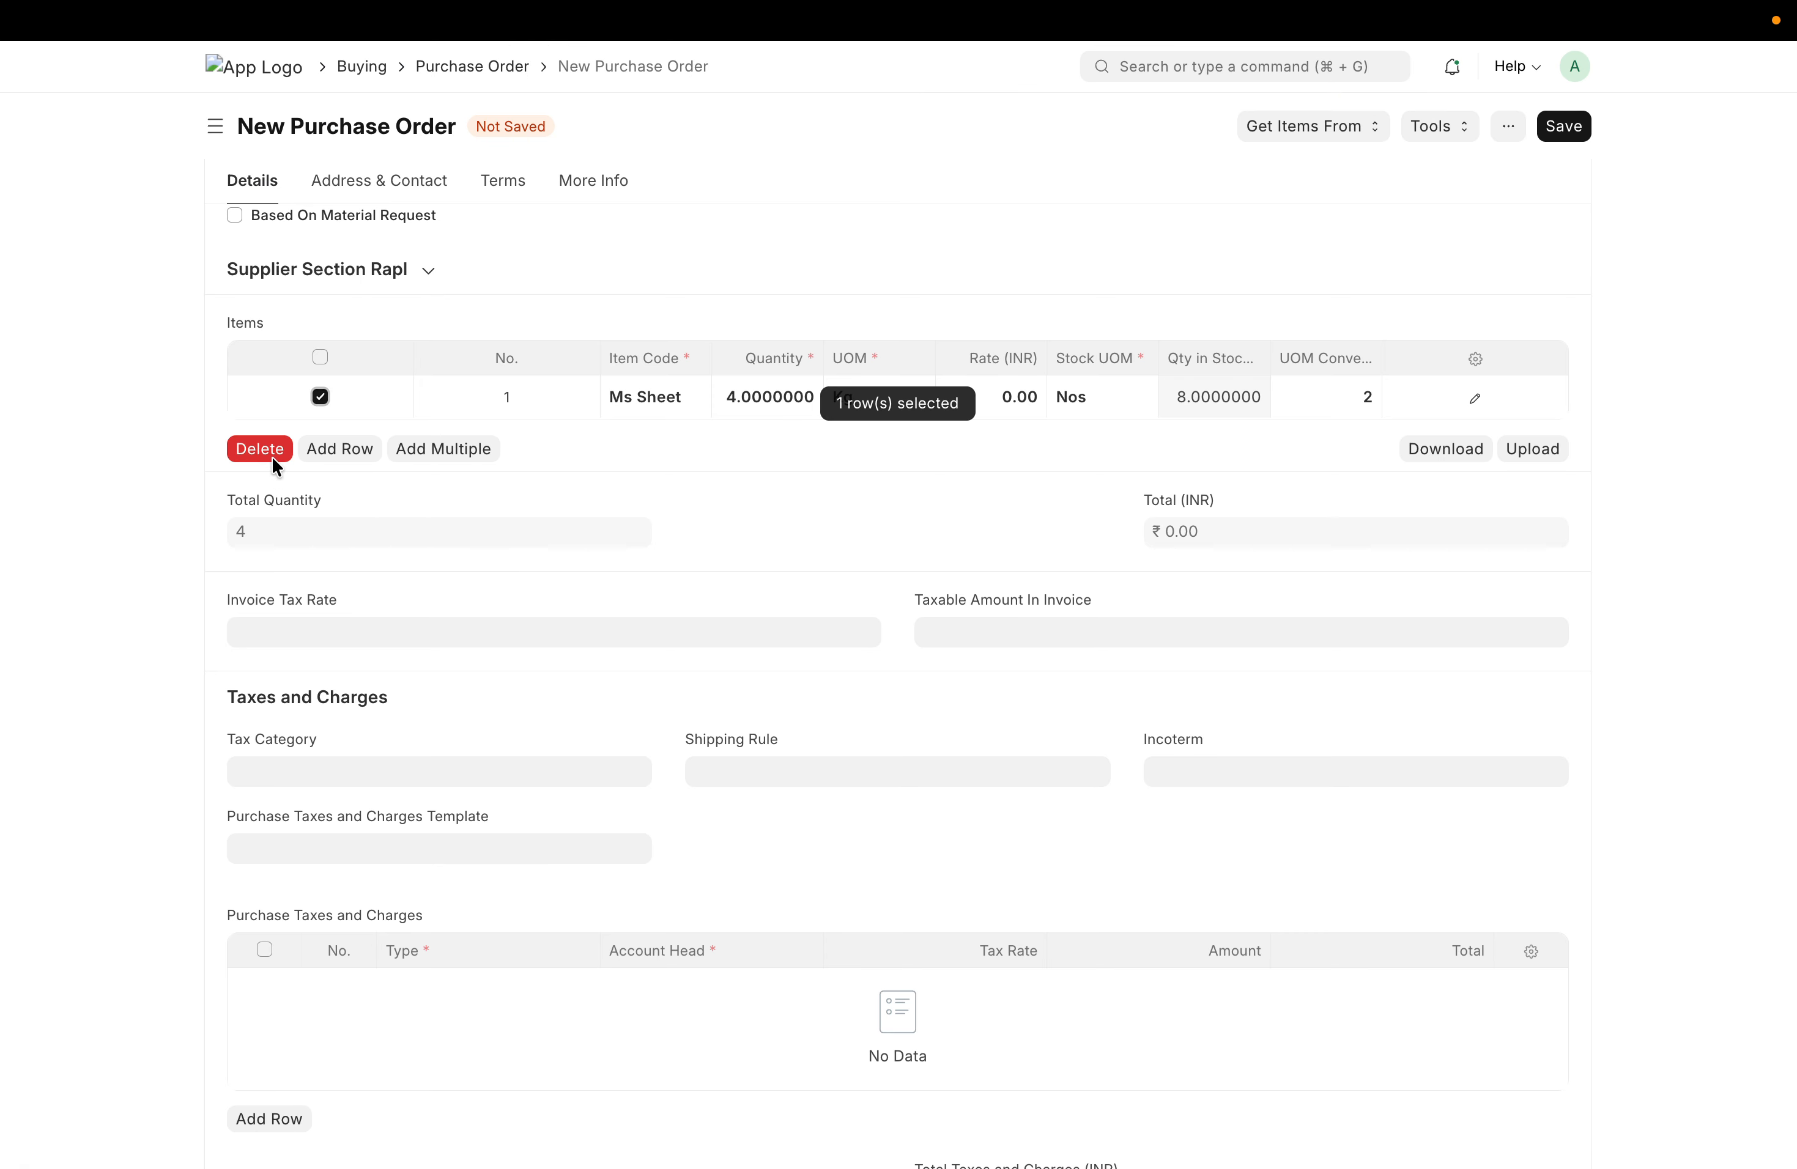
pyautogui.click(271, 454)
# Add an Items row with the item code Top Cover 10 Ltr PP White Infinity
pyautogui.click(283, 522)
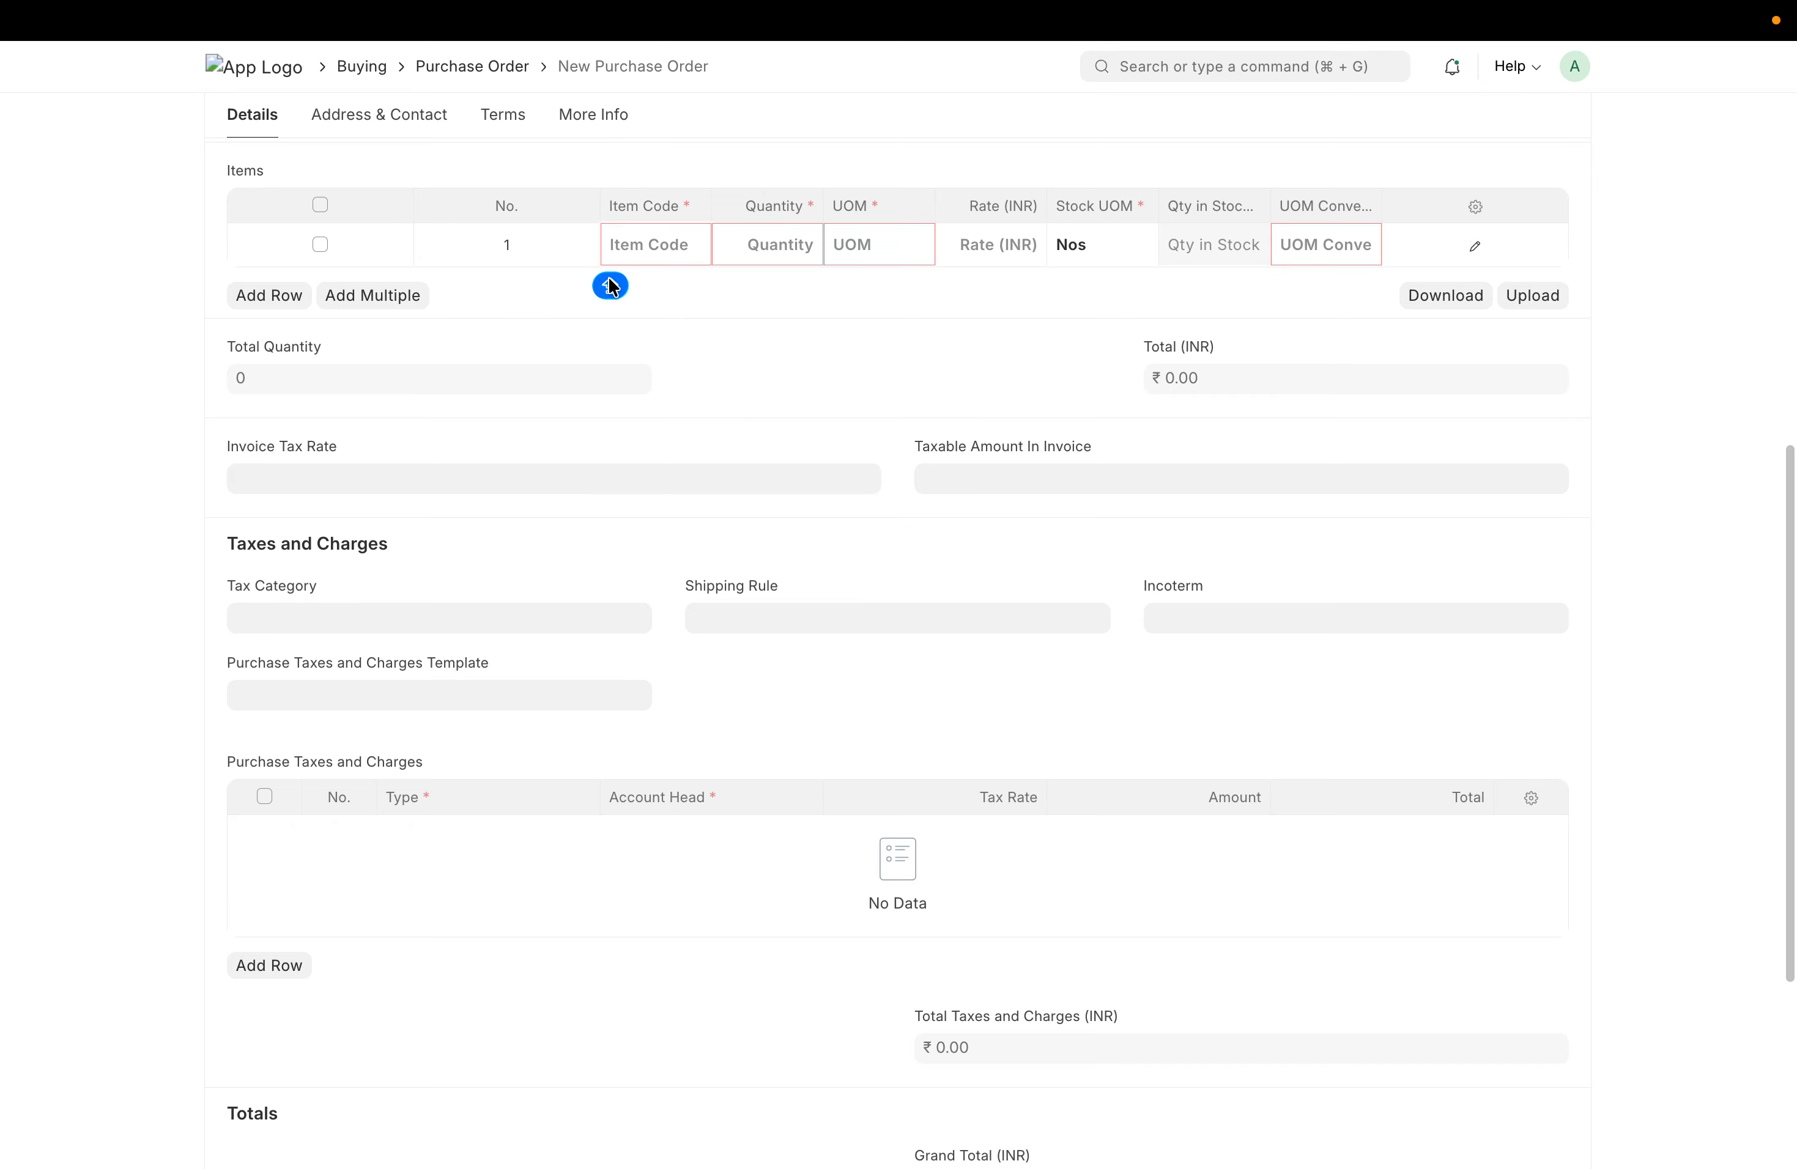
pyautogui.press('capslock')
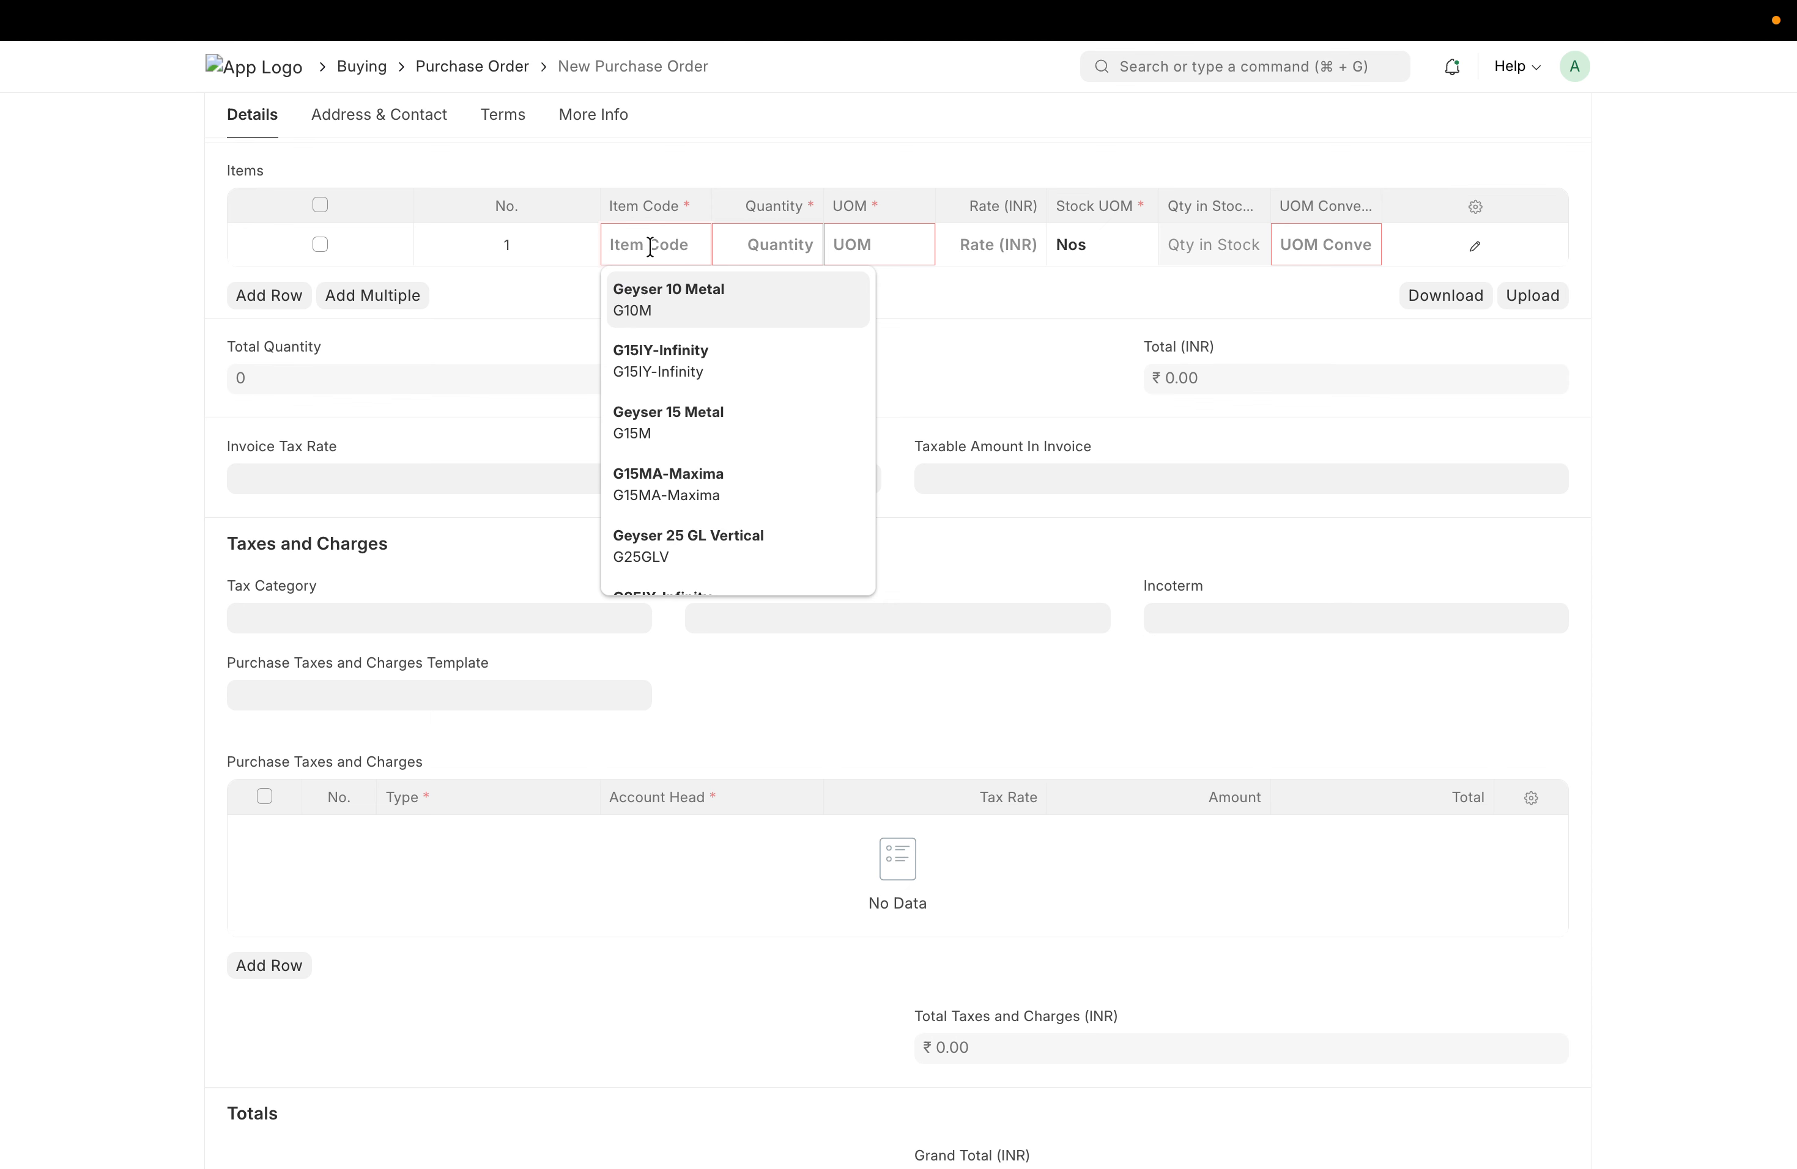
pyautogui.write('top')
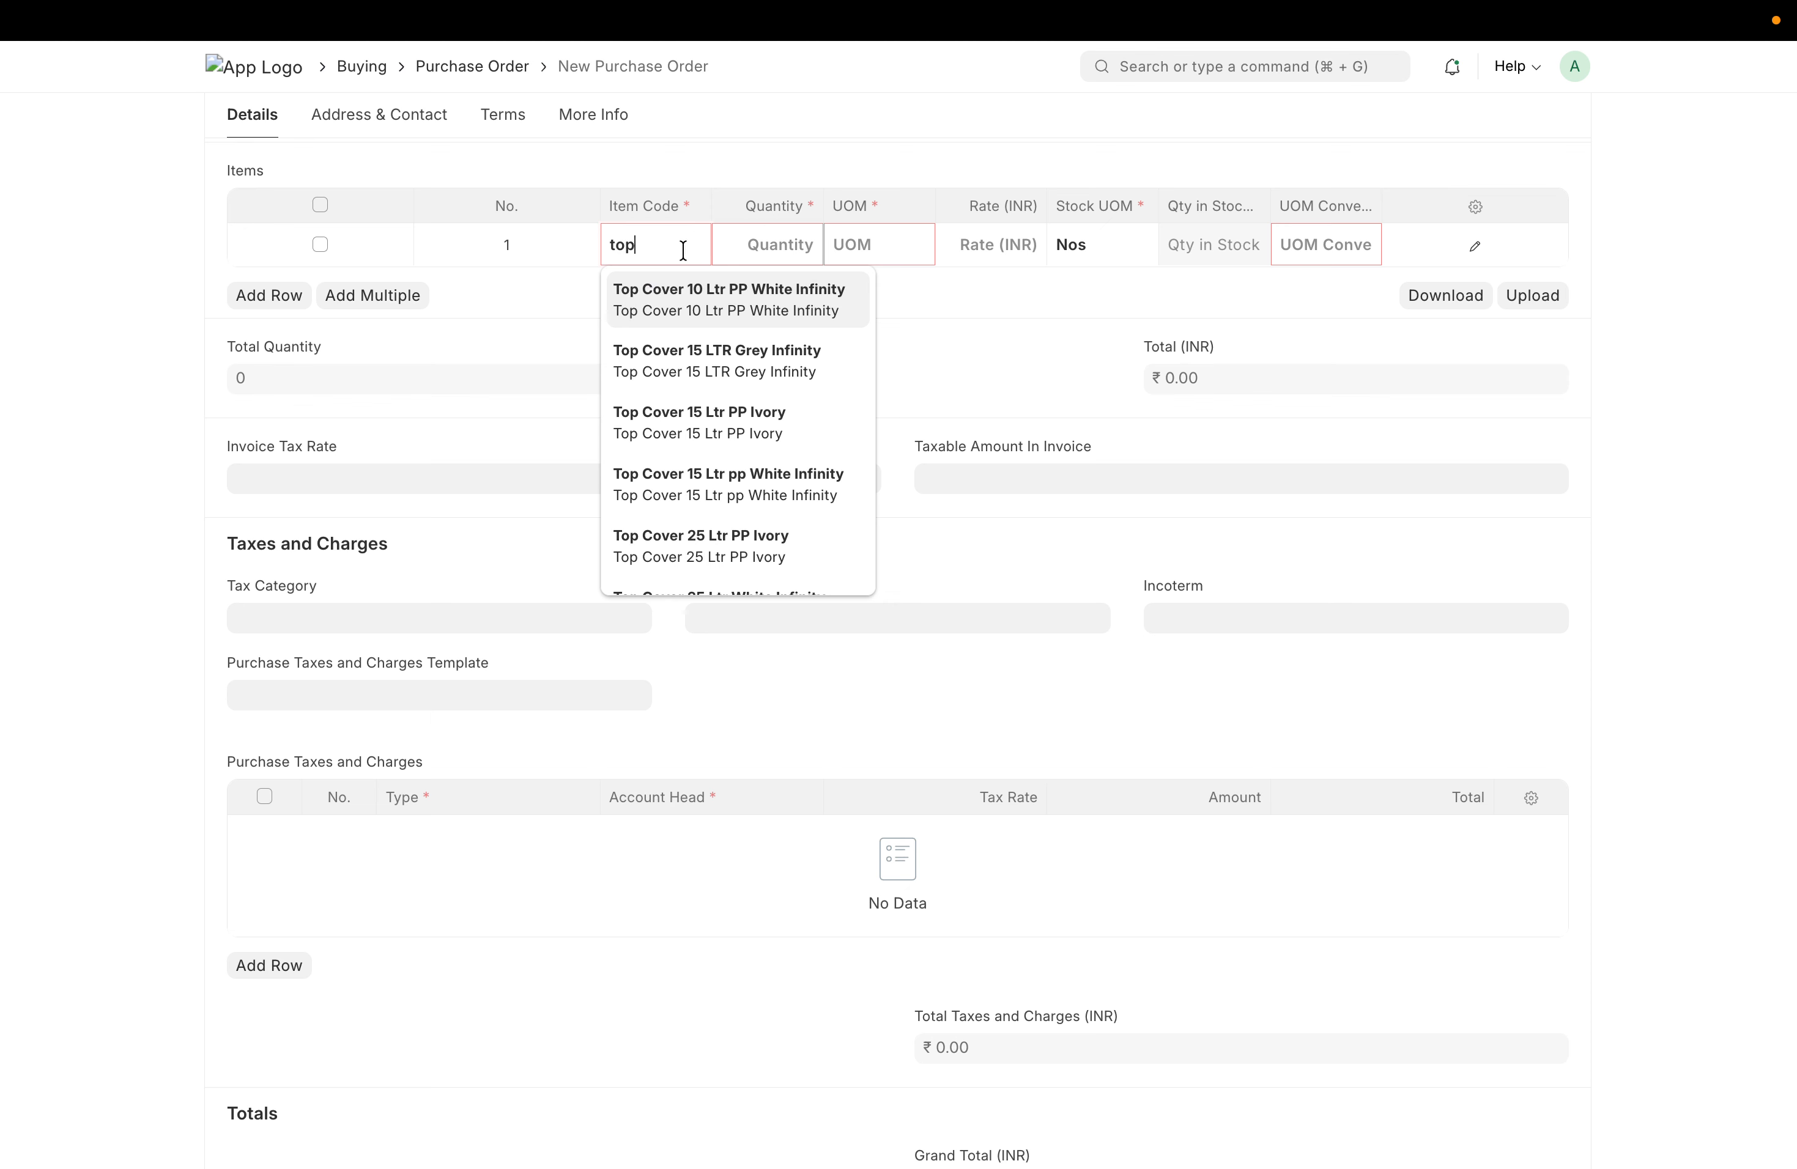
pyautogui.click(665, 290)
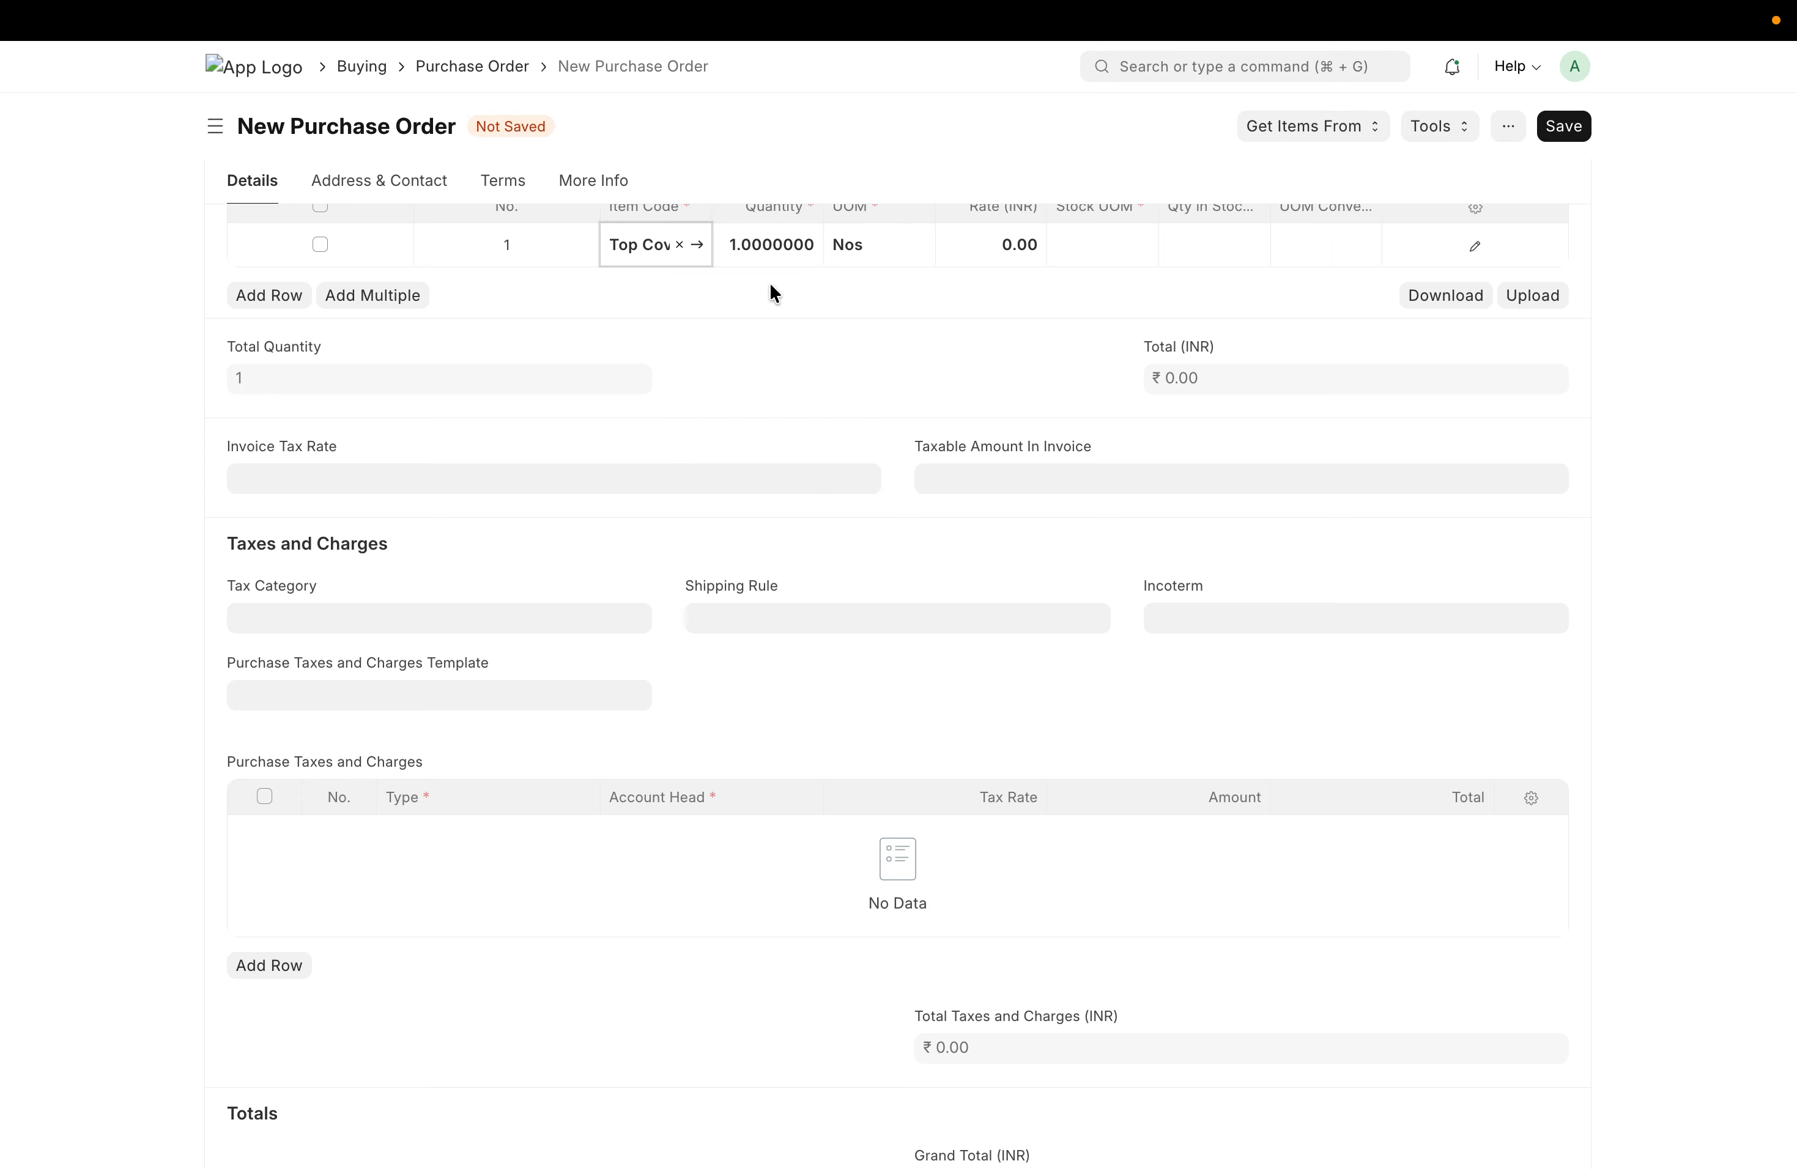
# Set the Top Cover row's UOM to Pair
pyautogui.scroll(3, 775, 291)
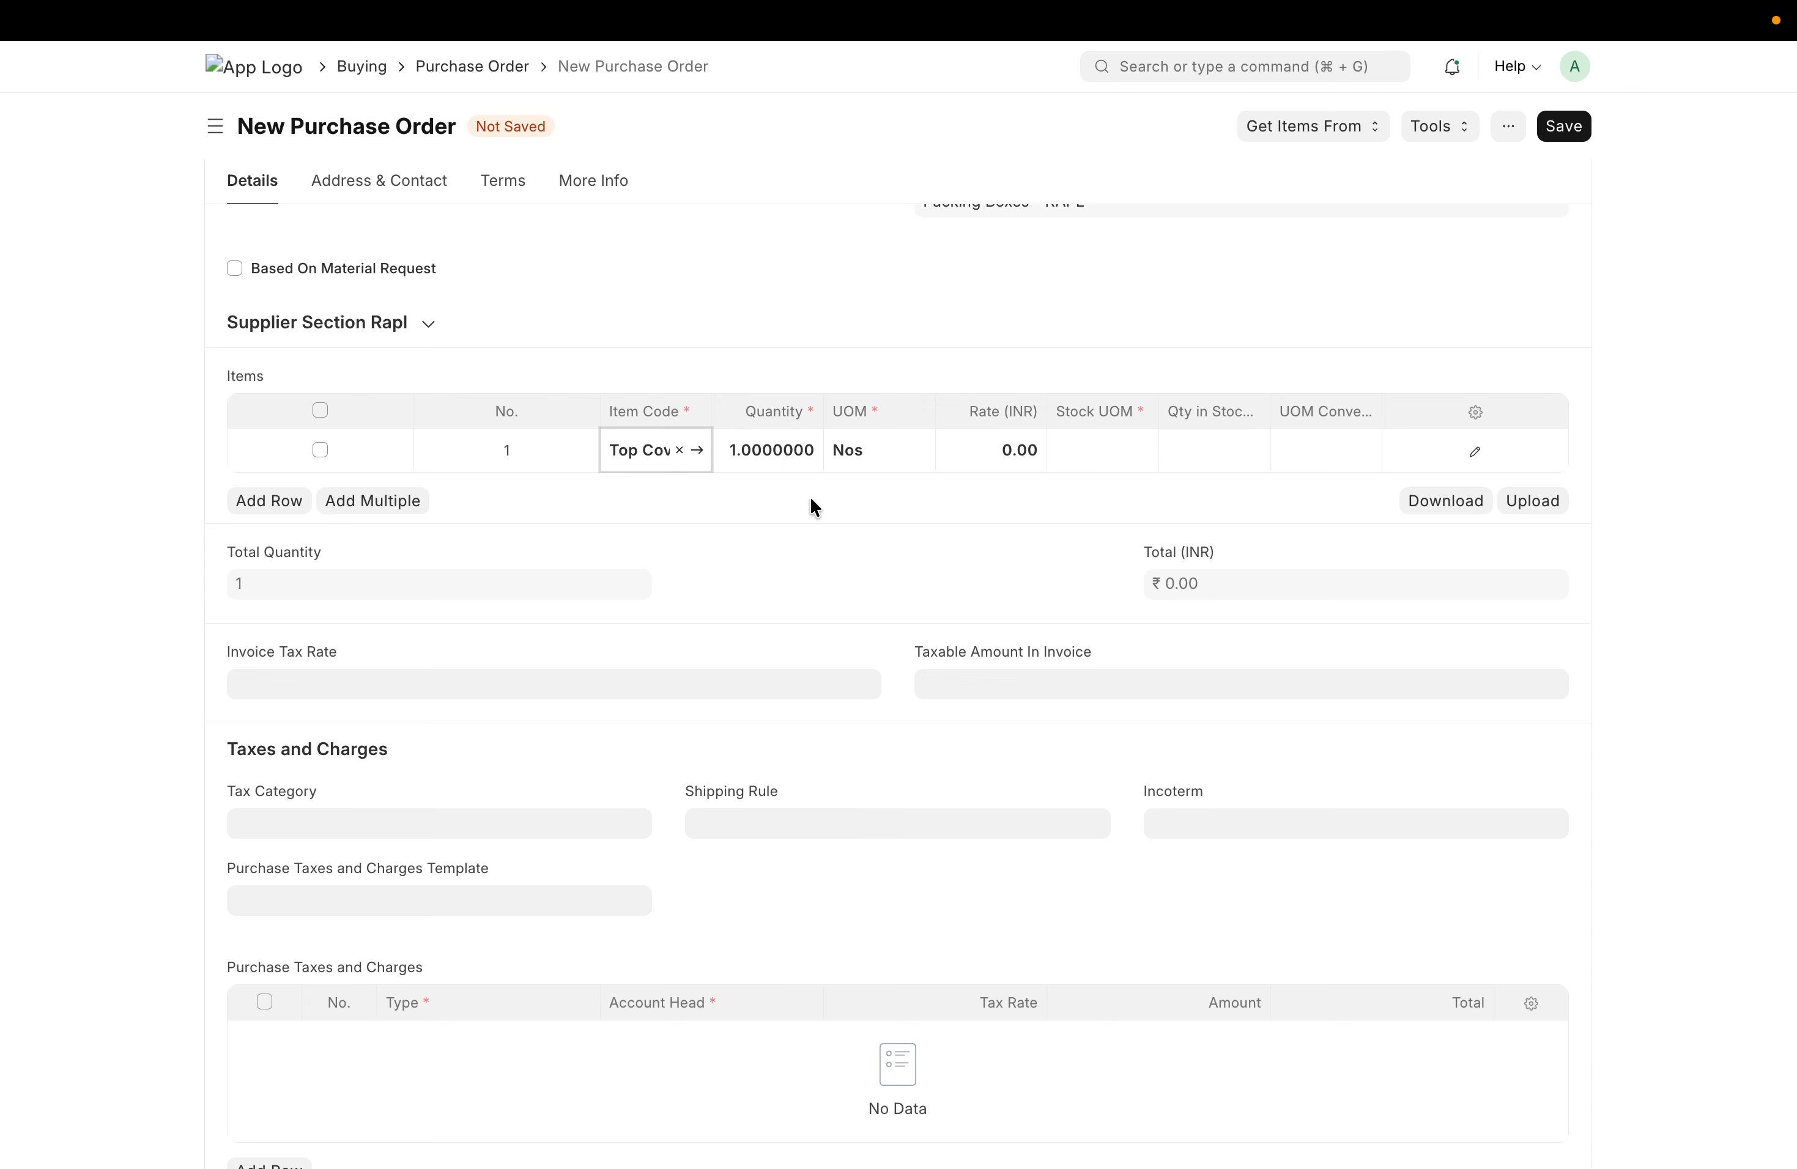
pyautogui.click(902, 451)
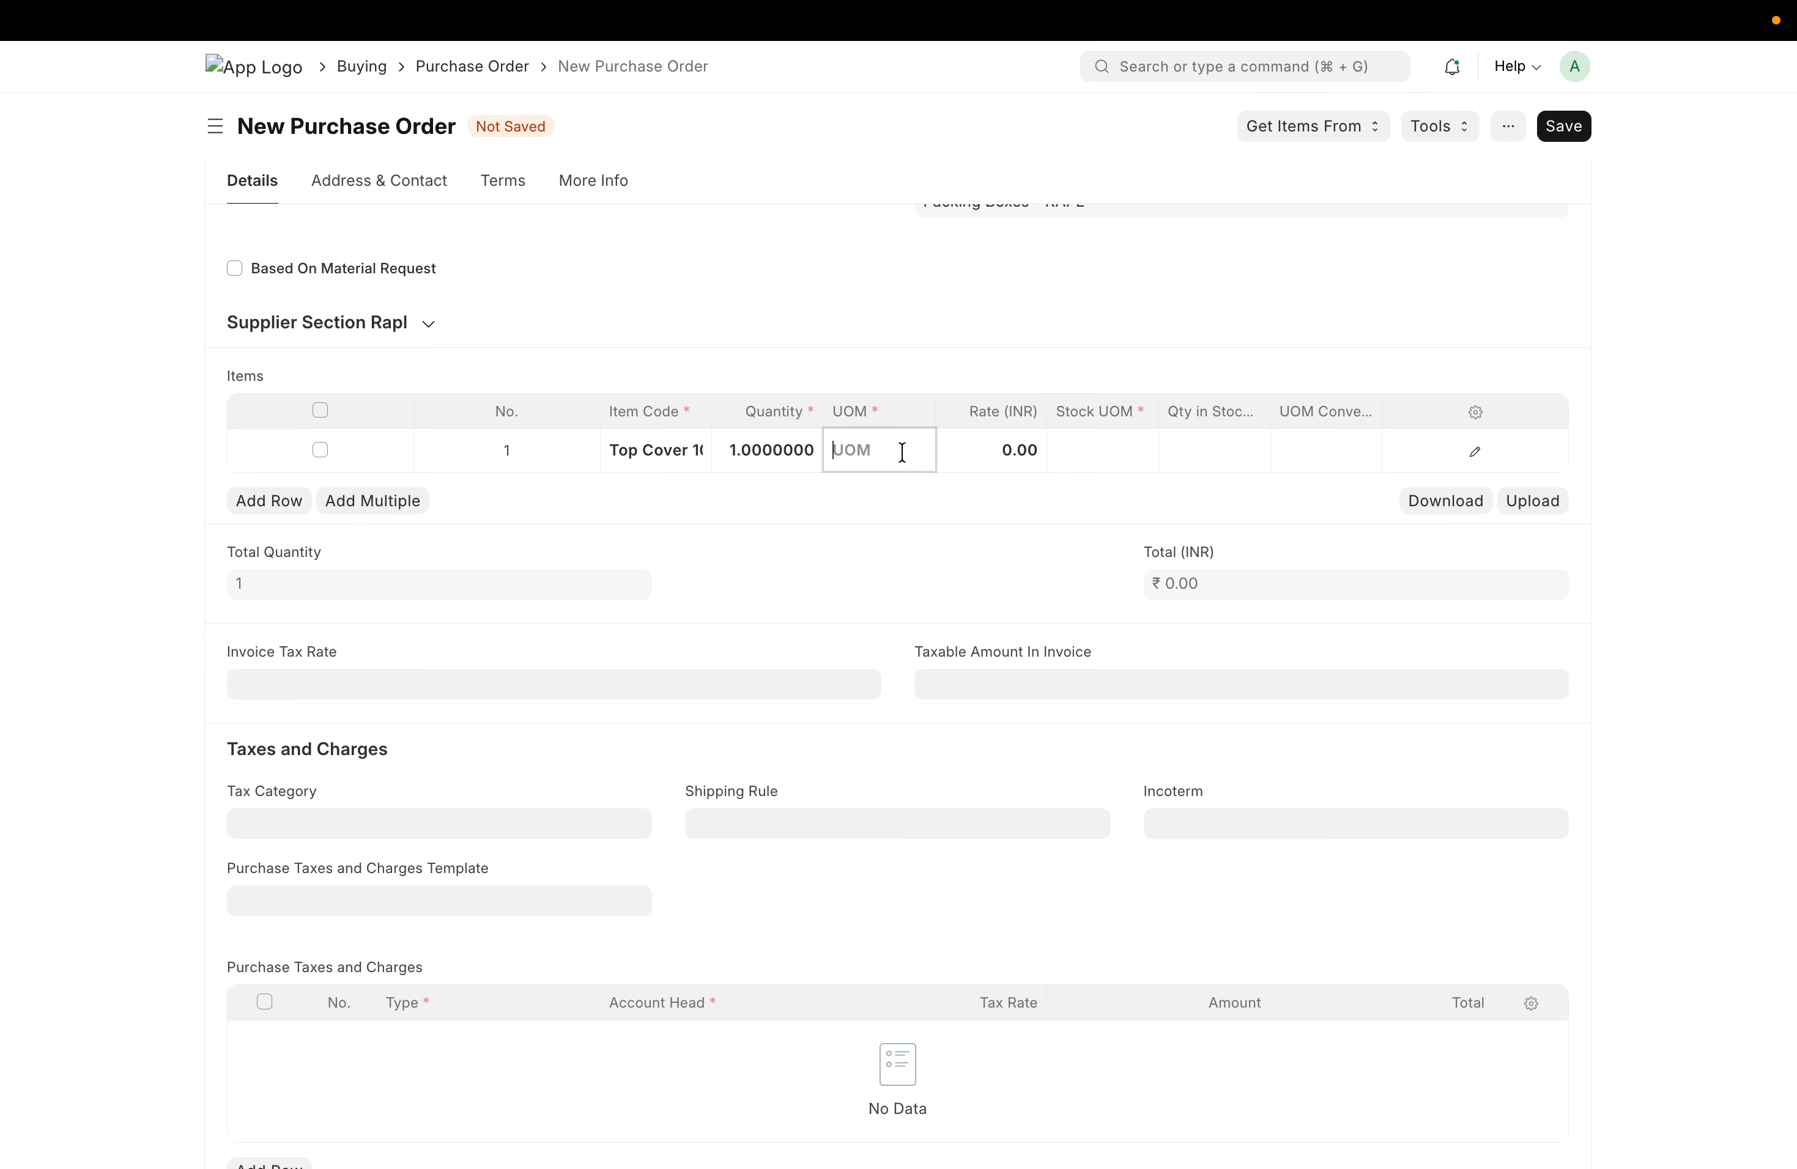
pyautogui.write('set')
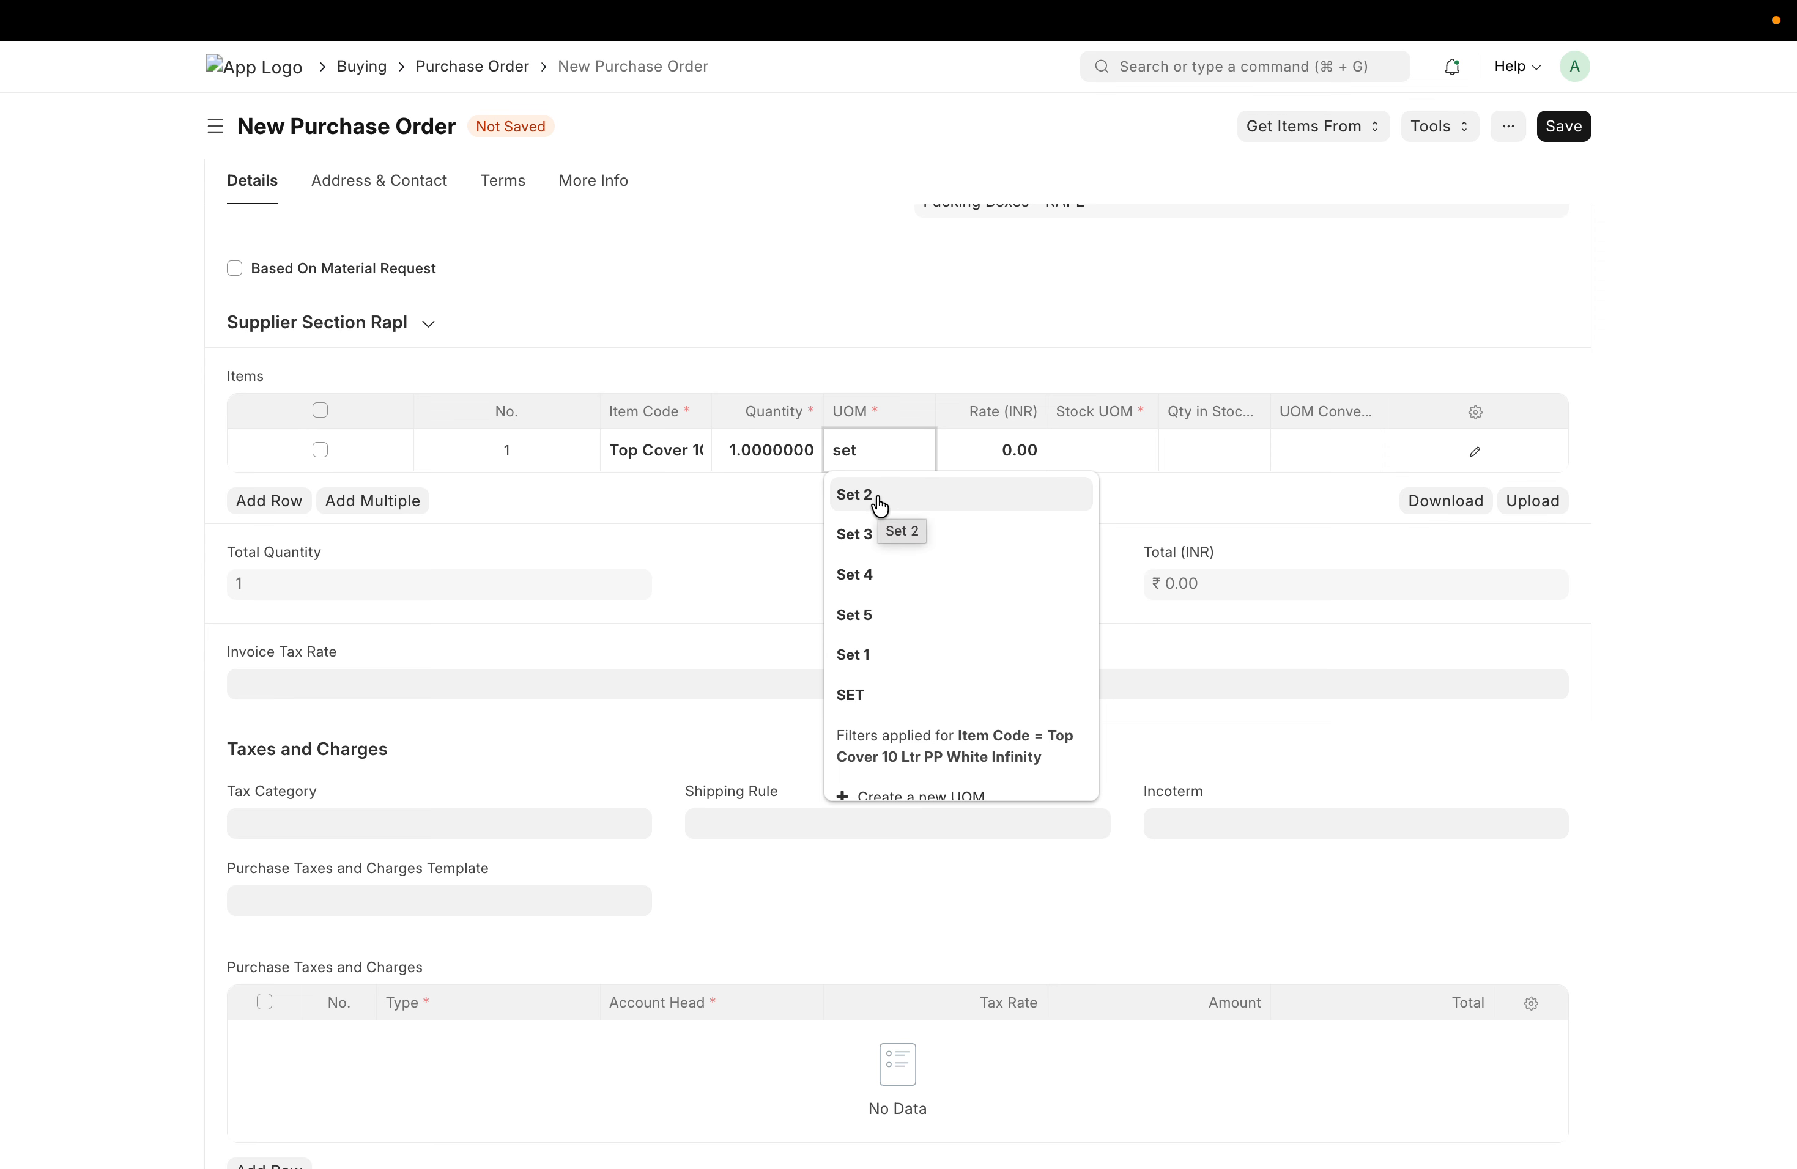
pyautogui.press('BackSpace')
pyautogui.write('pai')
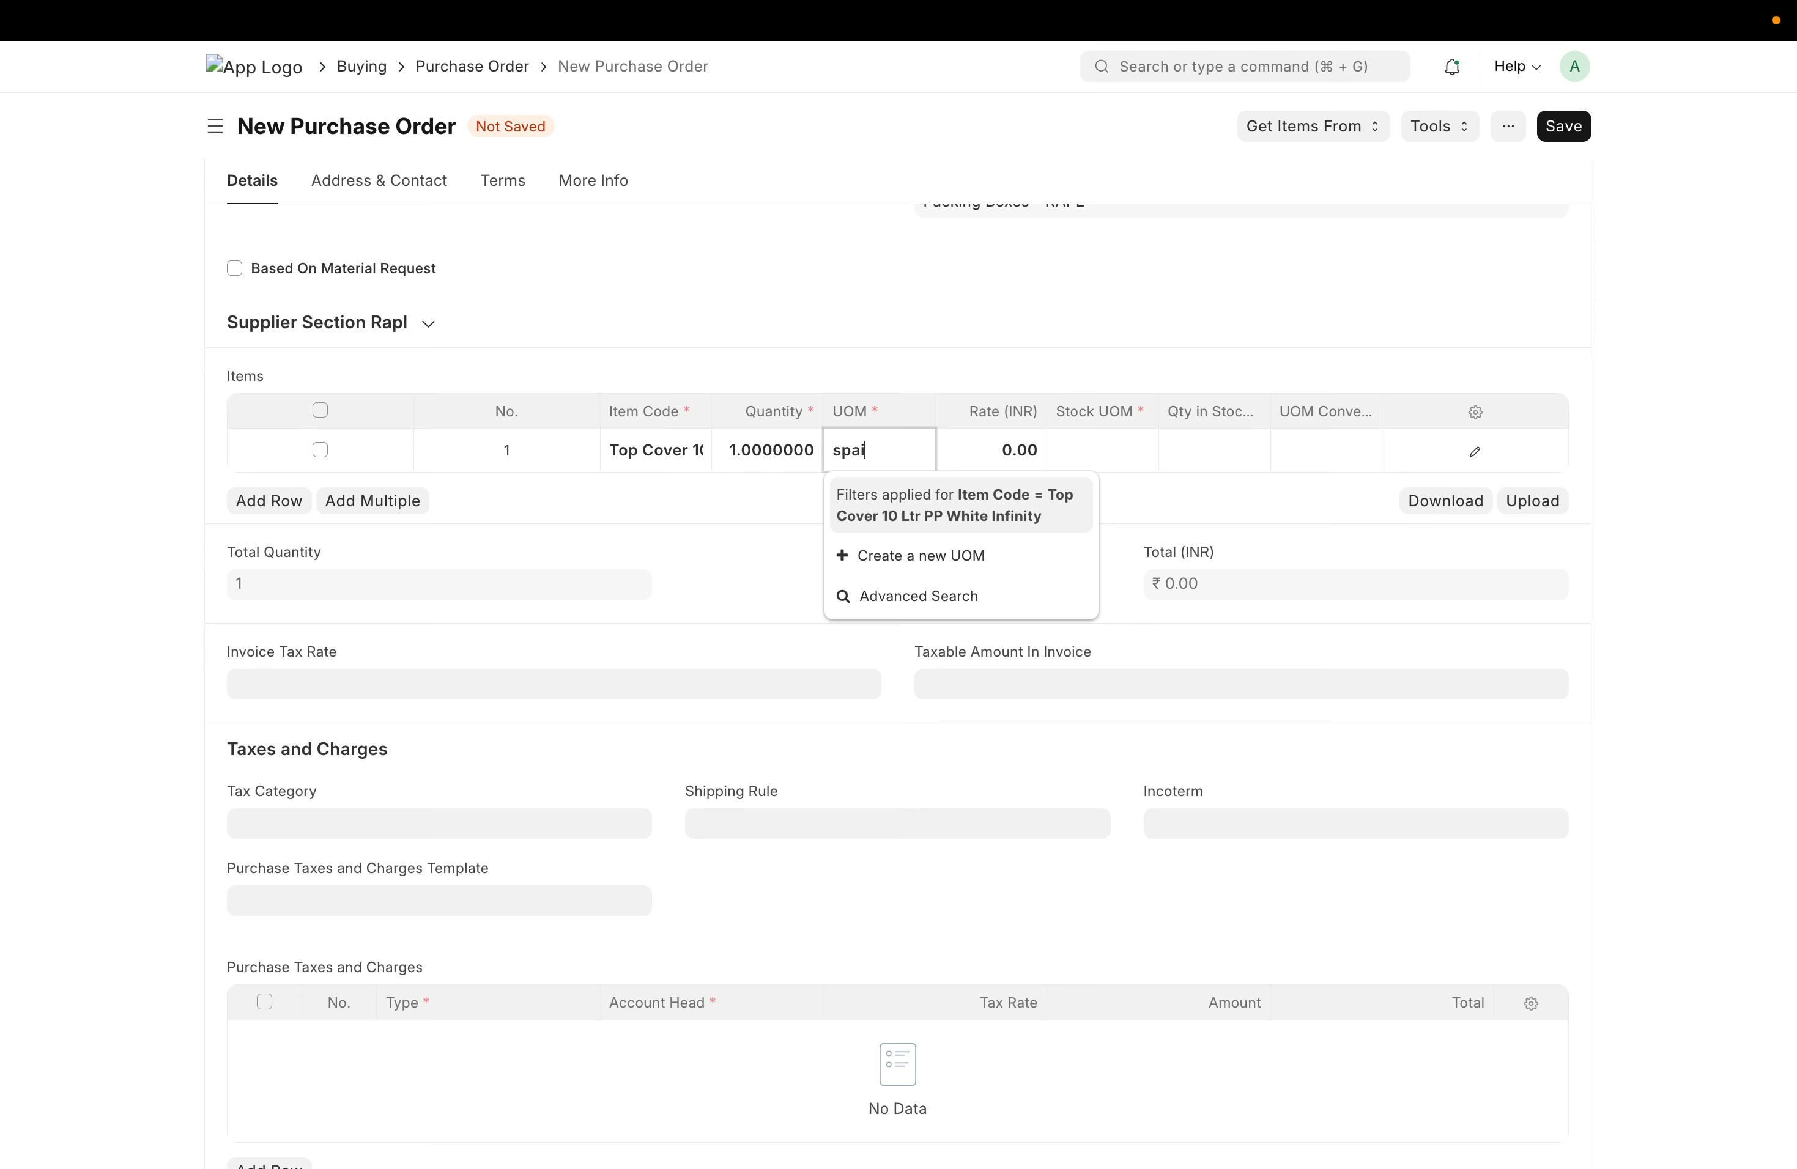
pyautogui.press('BackSpace')
pyautogui.press('BackSpace')
pyautogui.press('BackSpace')
pyautogui.write('pair')
pyautogui.click(933, 497)
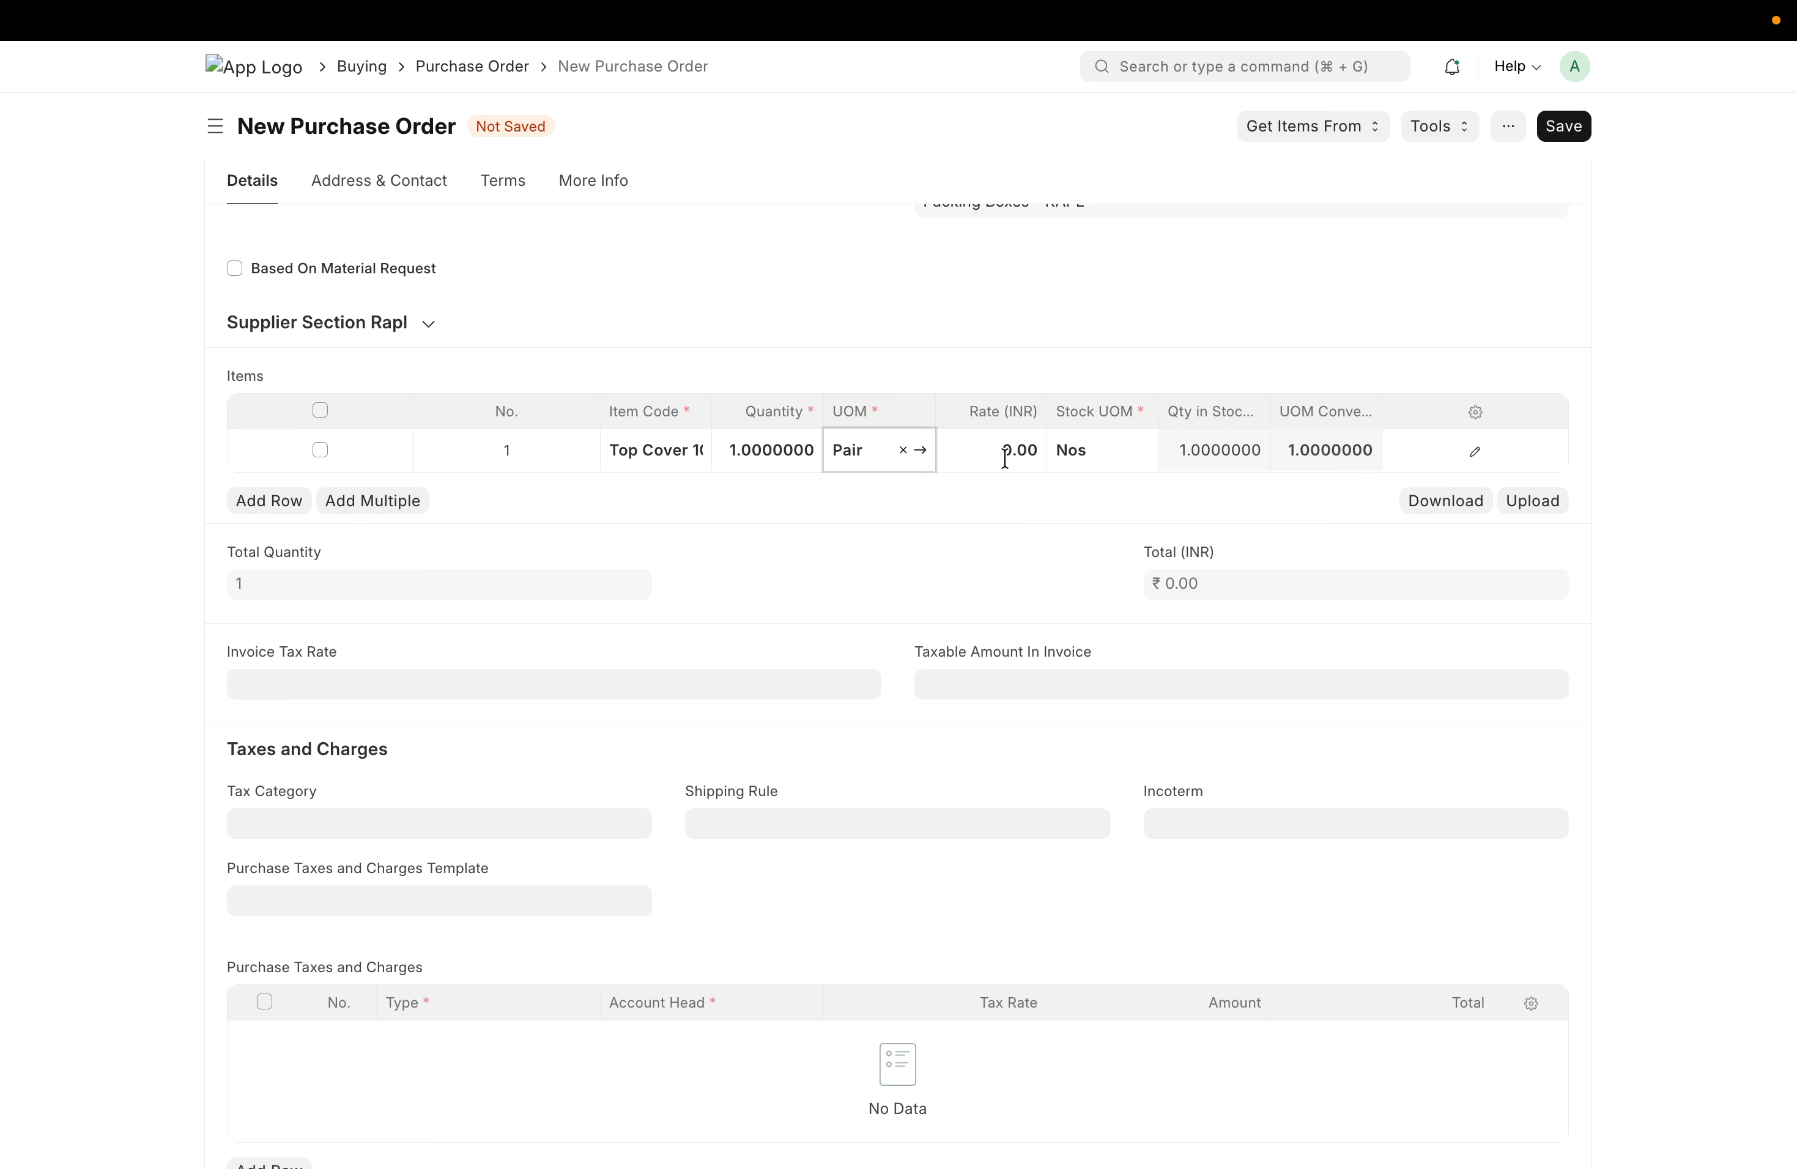
# Set the Top Cover row's rate to 100 INR and its quantity to 100
pyautogui.click(1033, 453)
pyautogui.write('100')
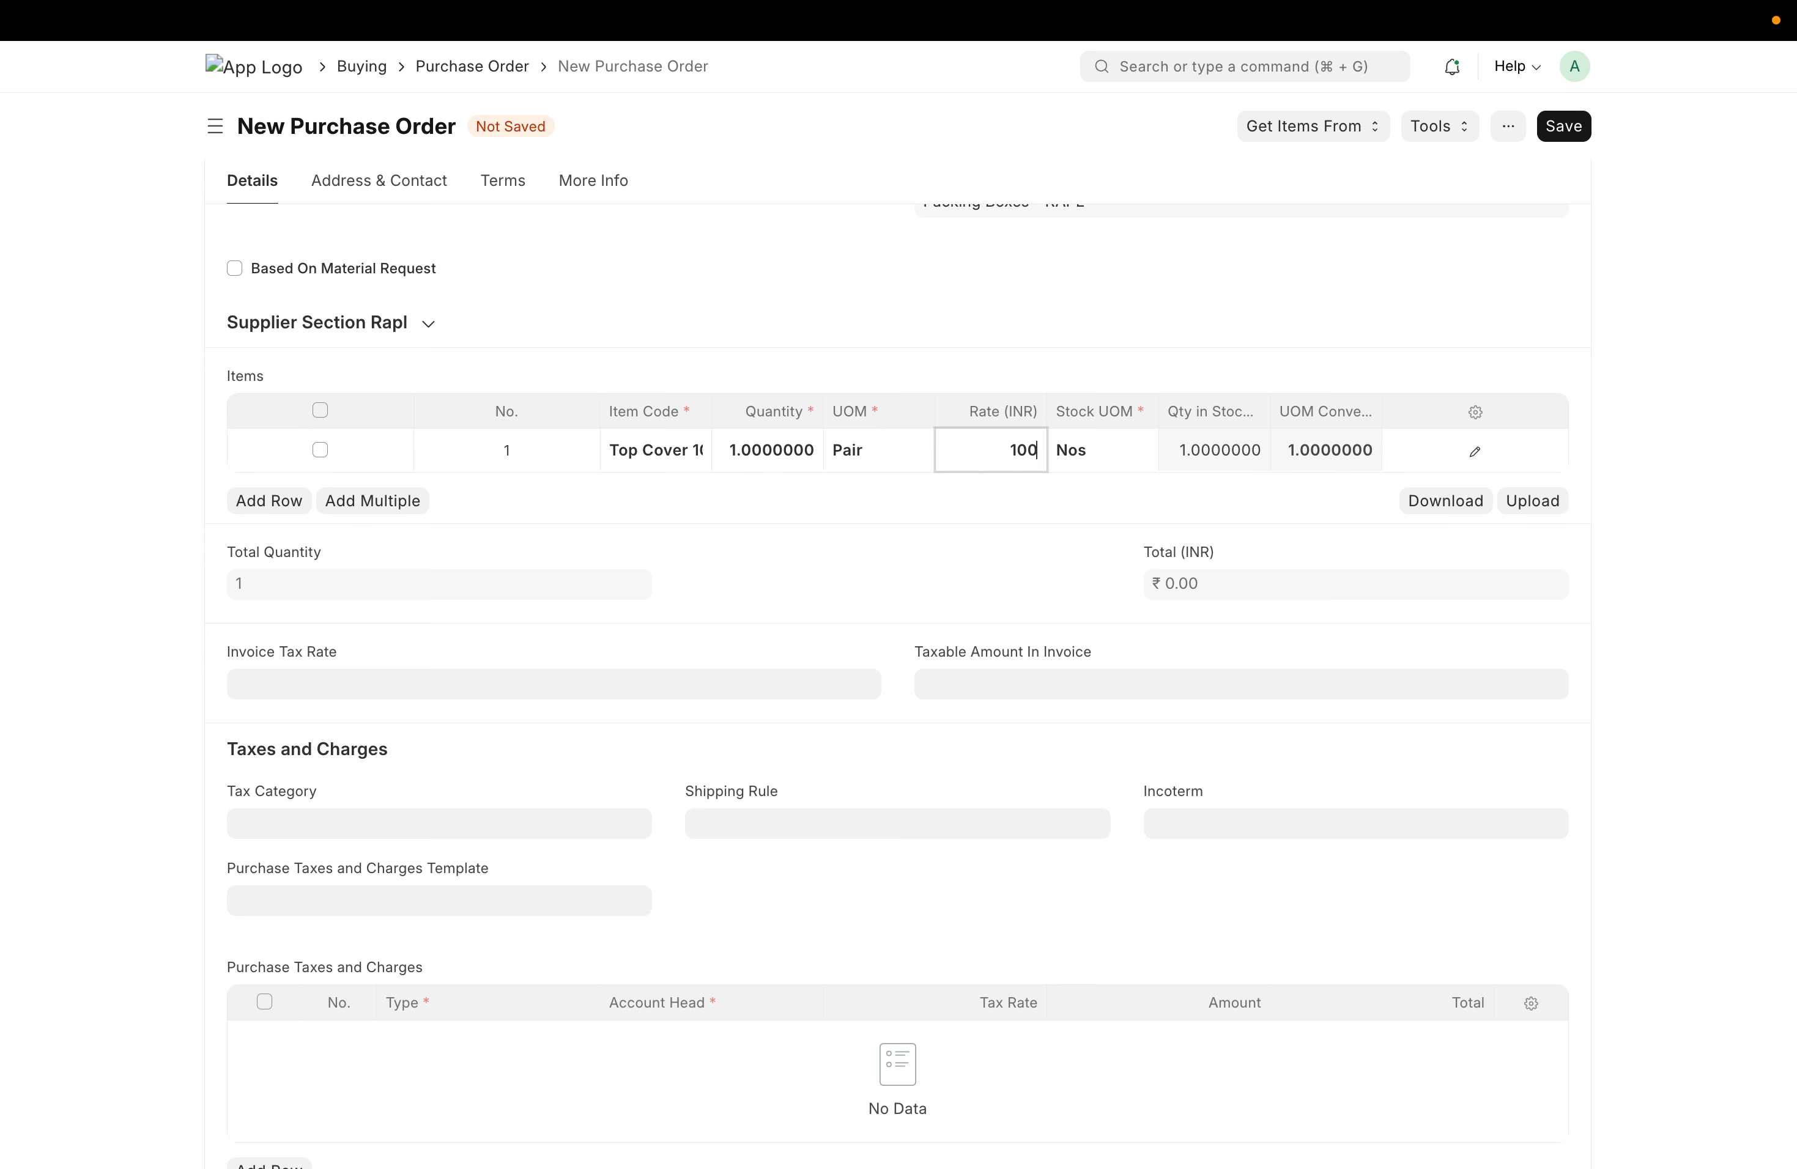
pyautogui.click(930, 528)
pyautogui.click(814, 453)
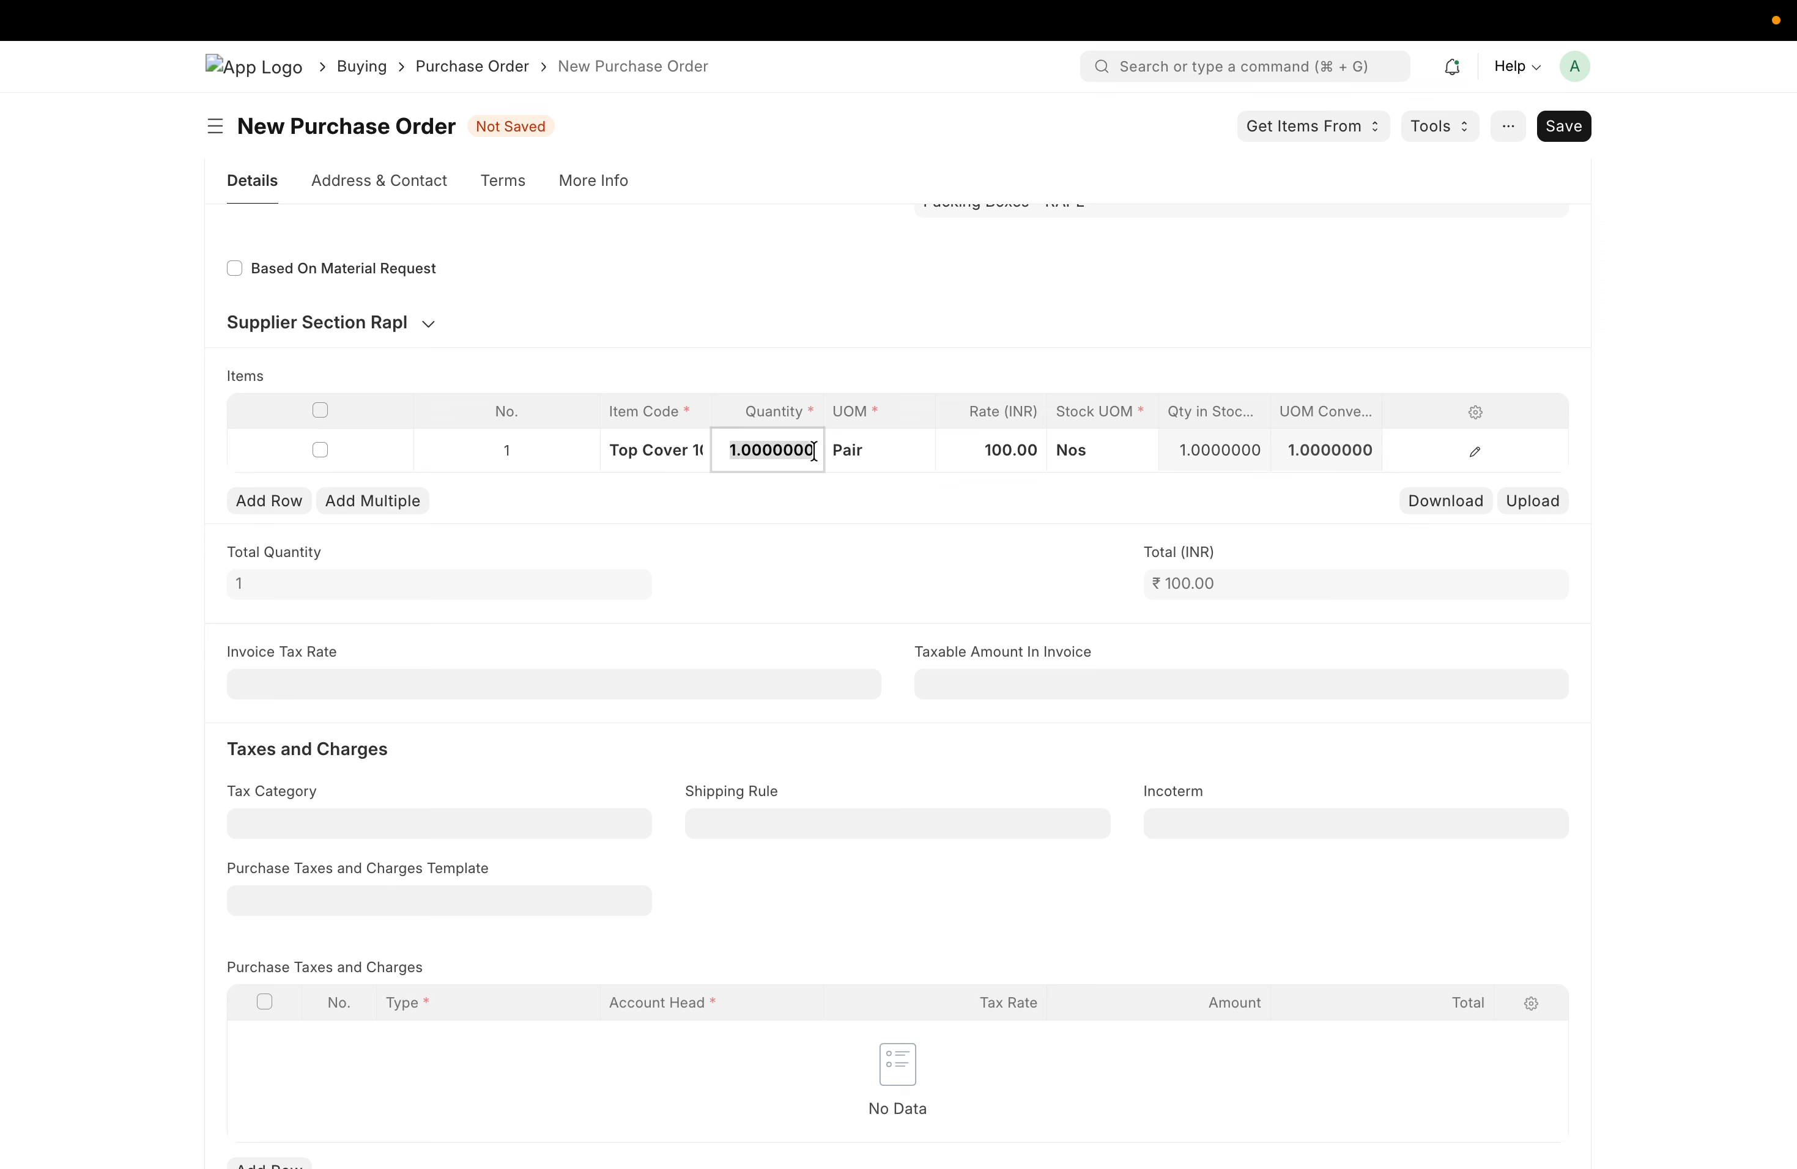
pyautogui.write('100')
pyautogui.click(826, 513)
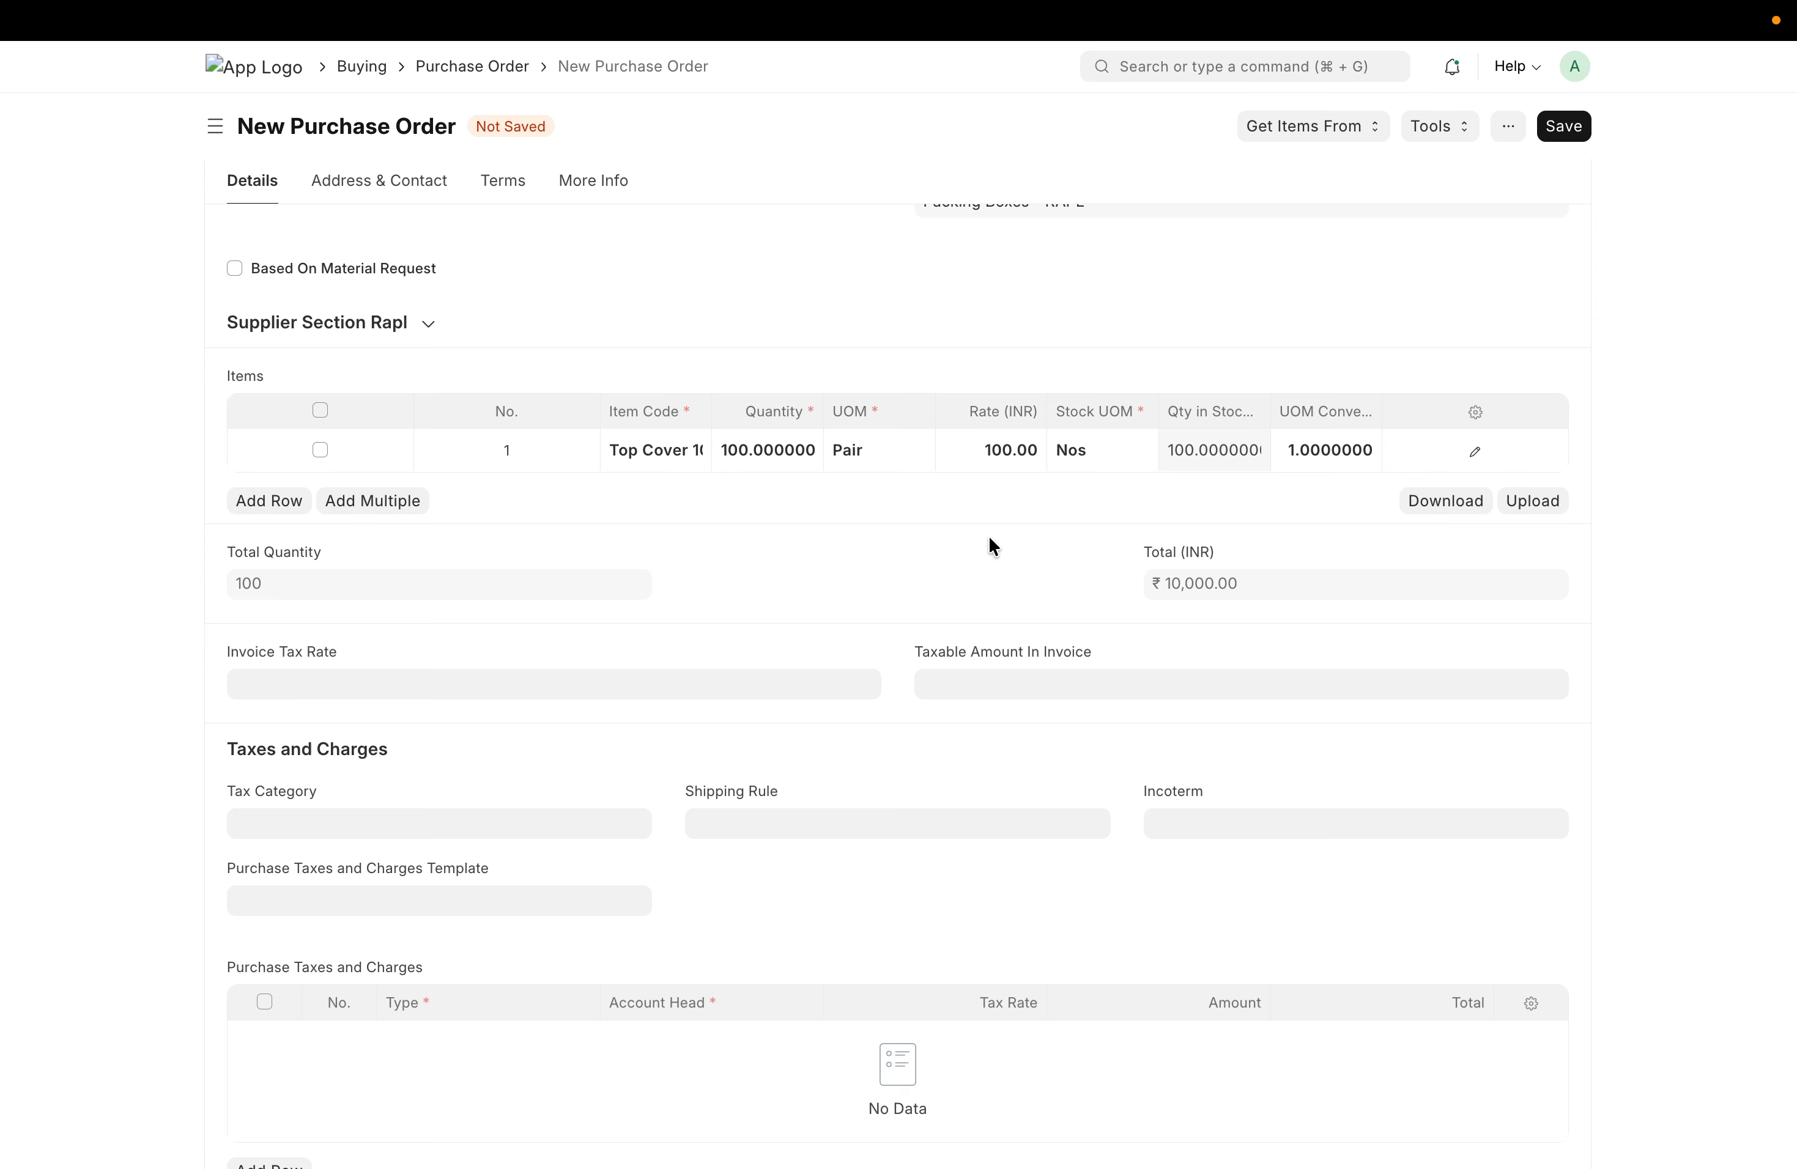
# Clear the Top Cover row's UOM conversion factor and switch to the Numbers spreadsheet
pyautogui.click(1364, 454)
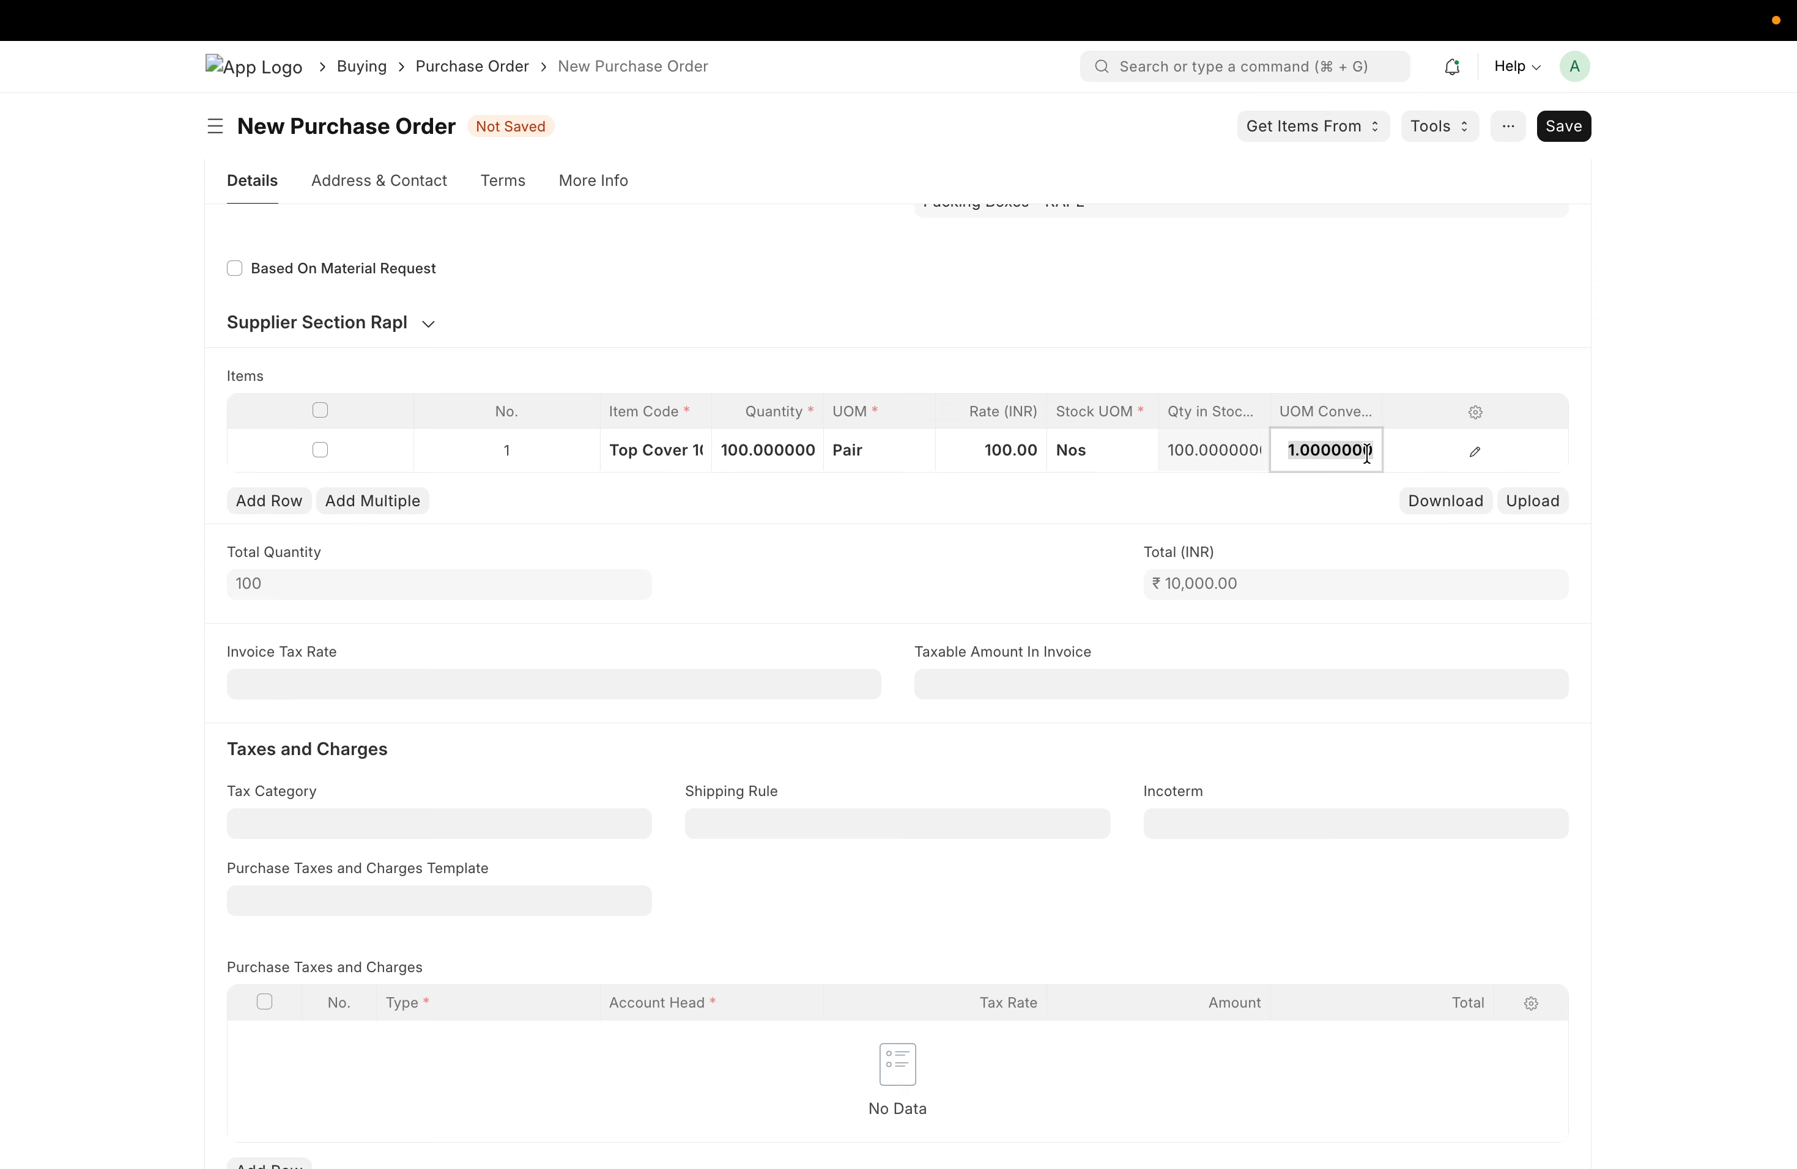
pyautogui.press('BackSpace')
pyautogui.hotkey('ctrl', 'Up')
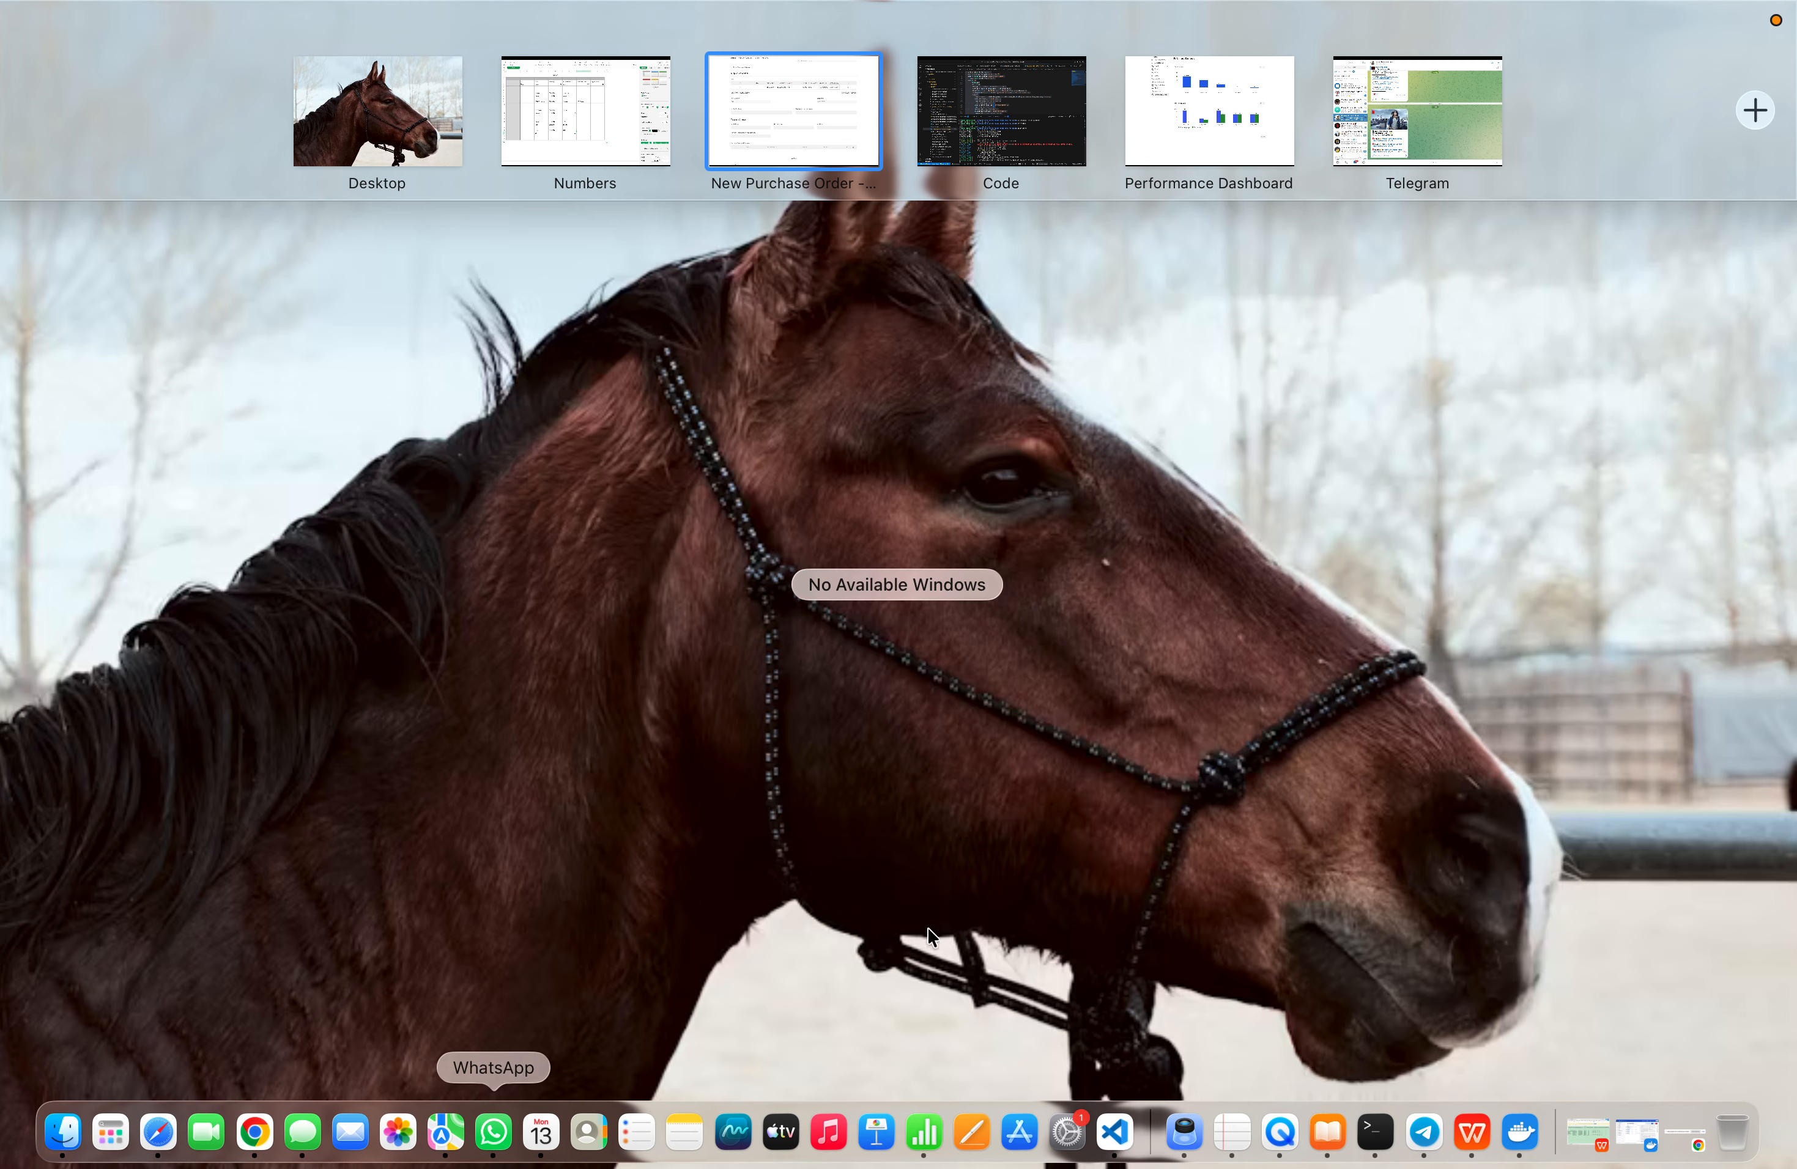
pyautogui.click(925, 1148)
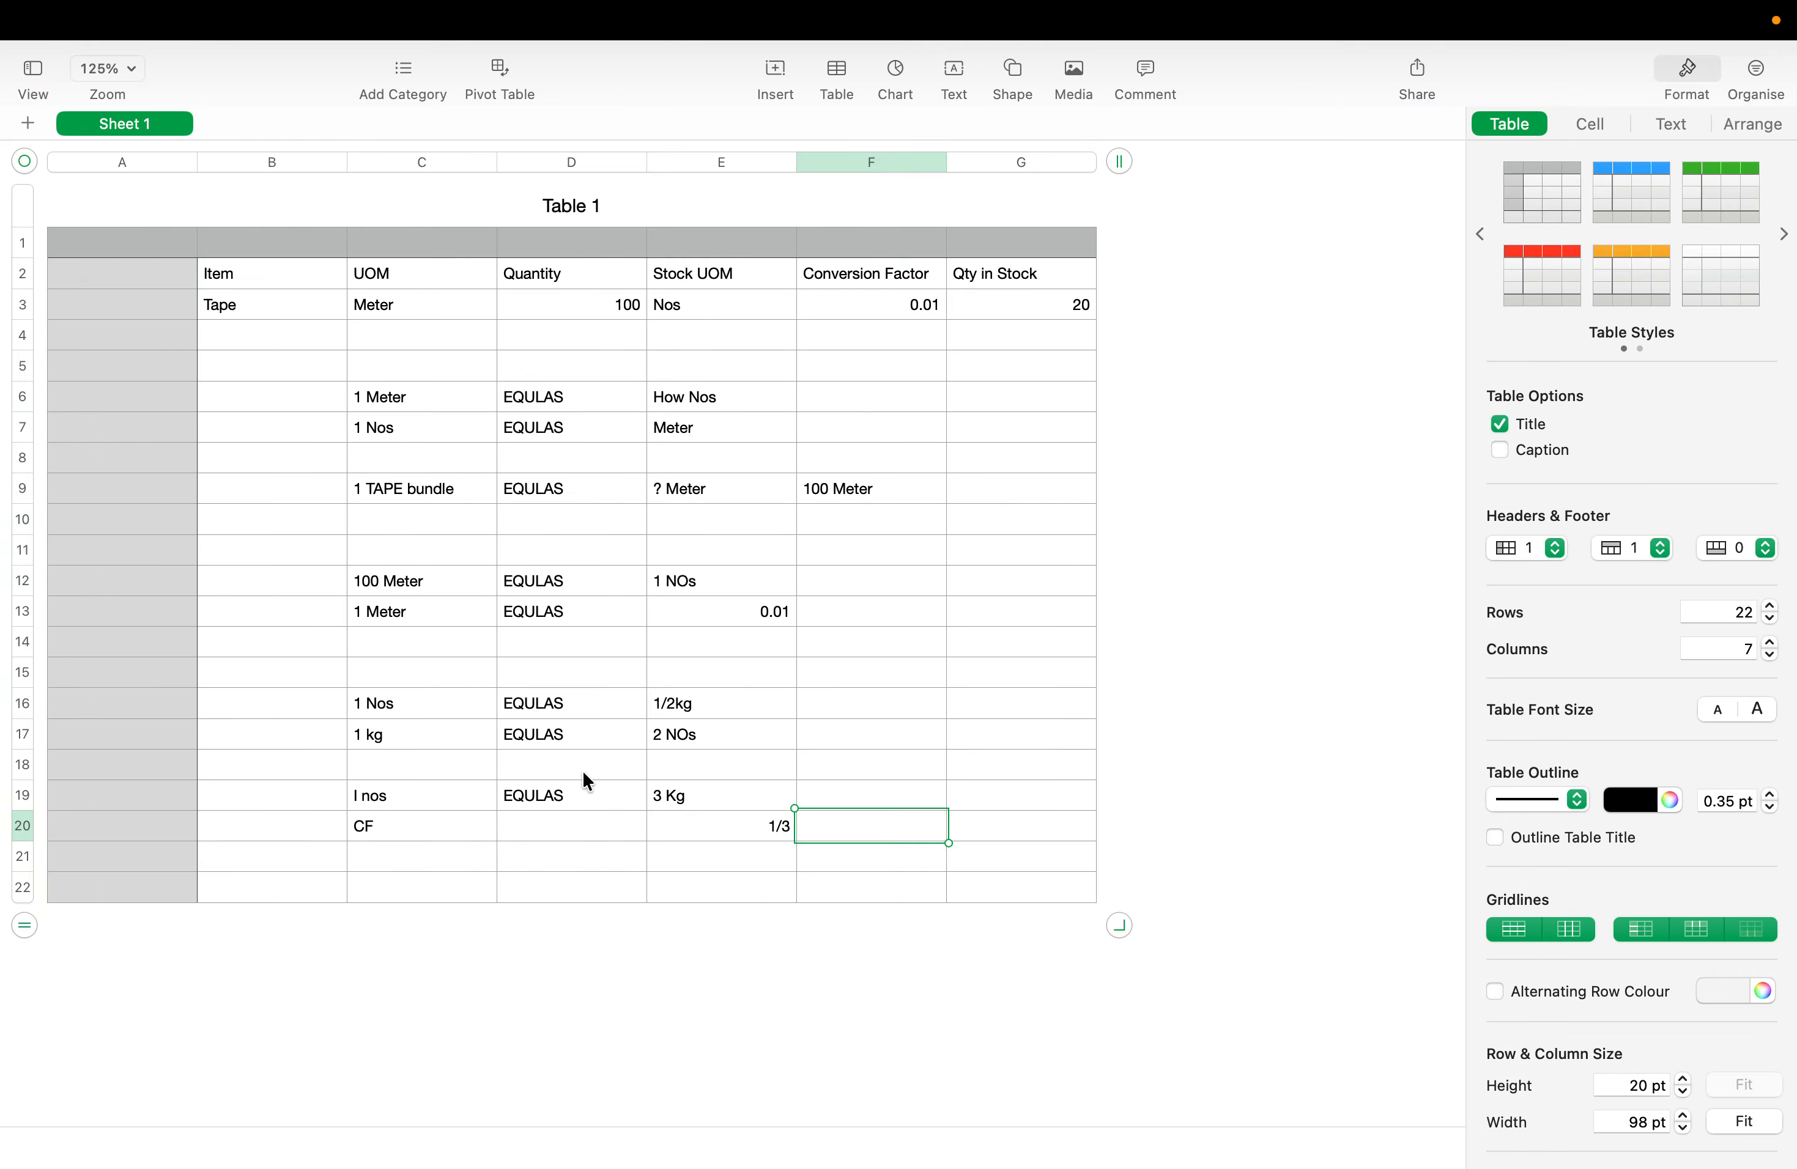
# Enter "Pair" in cell C21 of the conversion table
pyautogui.click(372, 865)
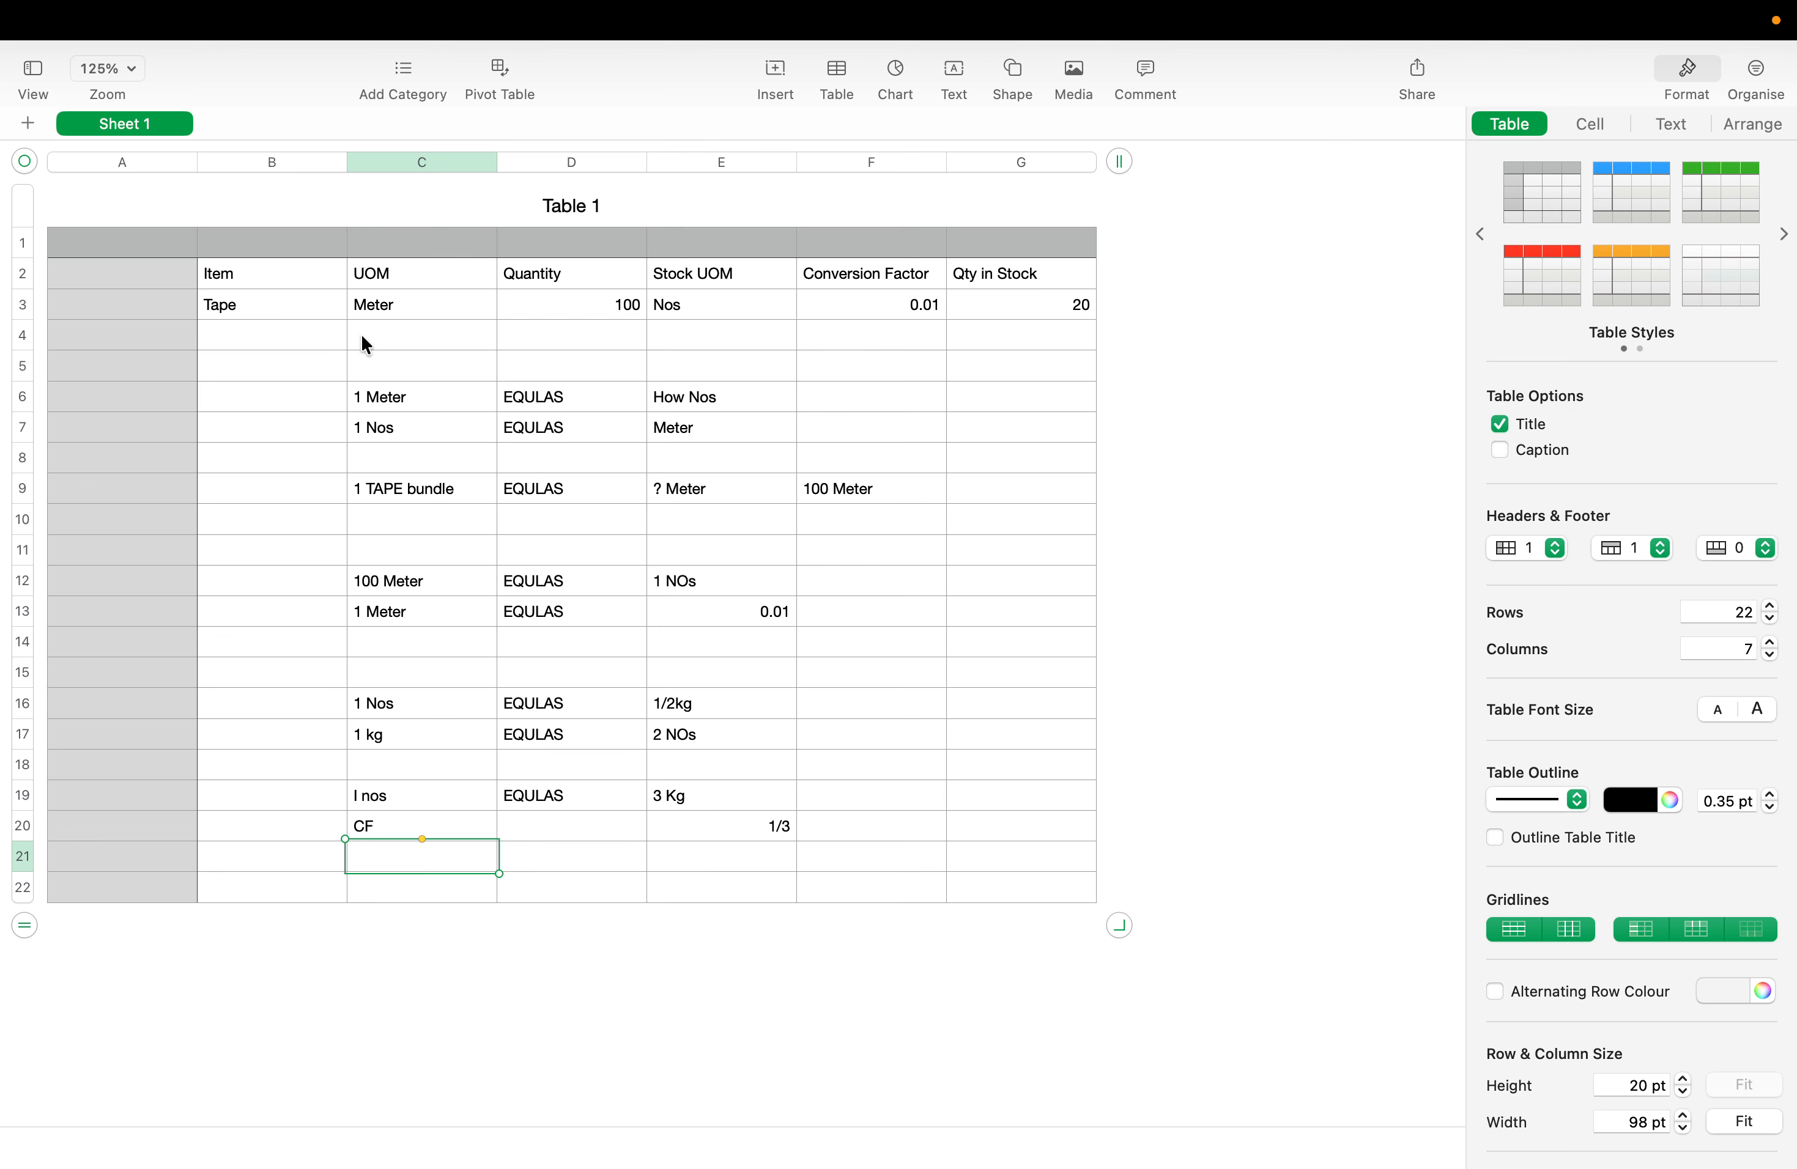
pyautogui.click(400, 864)
pyautogui.write('Pair')
pyautogui.click(717, 865)
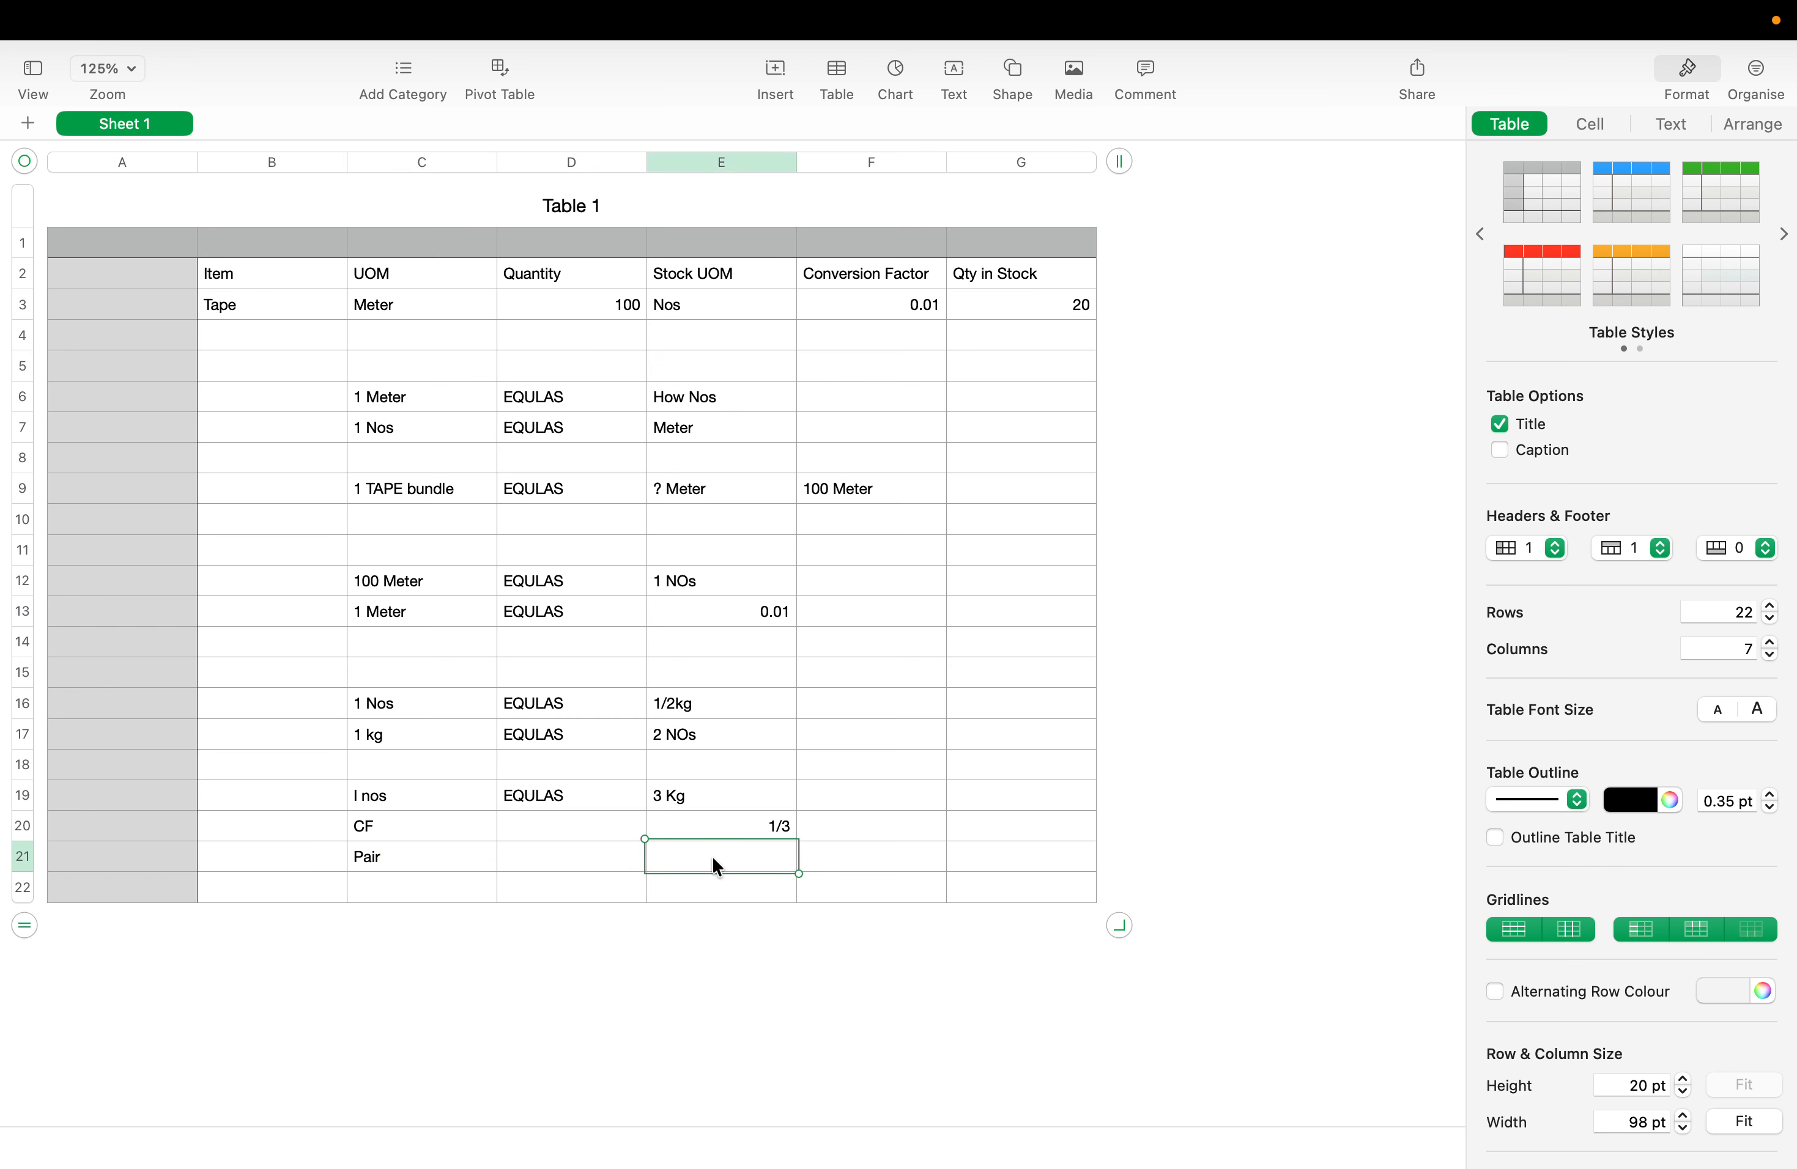